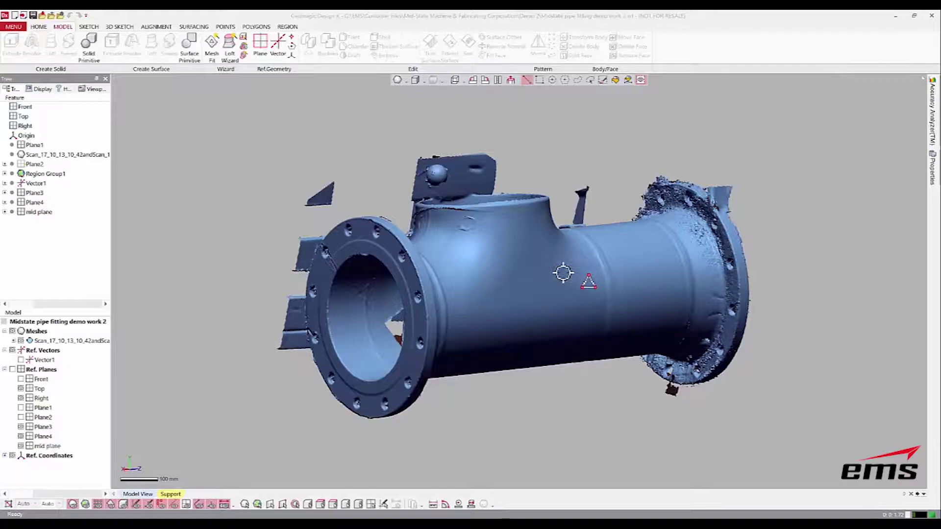
# - Show the reference planes around the scanned pipe fitting
pyautogui.moveTo(563, 273)
pyautogui.mouseDown(button='right')
pyautogui.moveTo(590, 273)
pyautogui.moveTo(573, 289)
pyautogui.mouseUp(button='right')
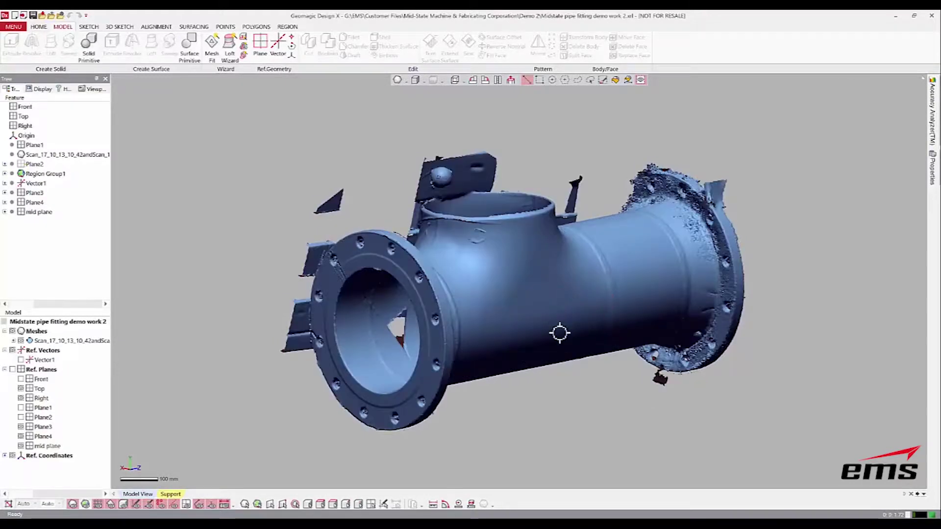
pyautogui.moveTo(559, 339)
pyautogui.mouseDown(button='right')
pyautogui.moveTo(441, 315)
pyautogui.moveTo(705, 316)
pyautogui.moveTo(542, 322)
pyautogui.moveTo(515, 331)
pyautogui.moveTo(655, 313)
pyautogui.moveTo(413, 300)
pyautogui.moveTo(569, 321)
pyautogui.mouseUp(button='right')
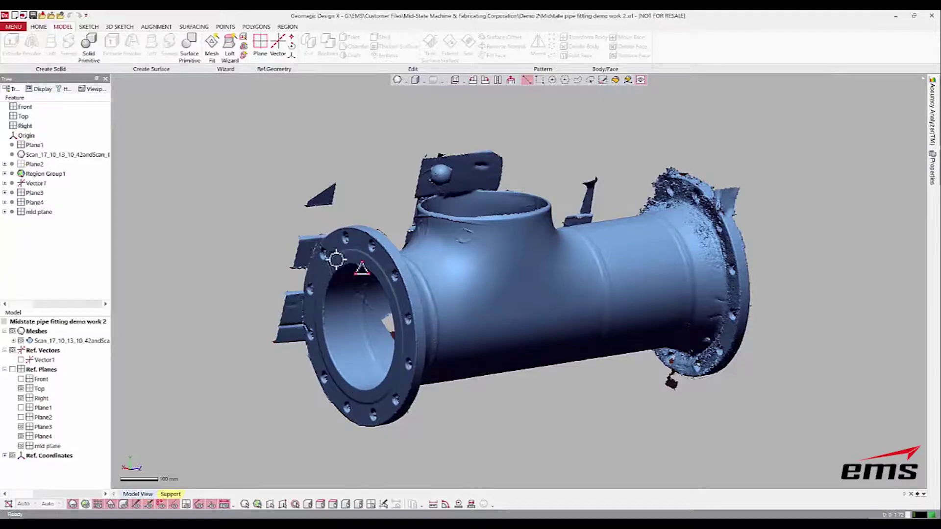
pyautogui.moveTo(336, 259)
pyautogui.mouseDown(button='right')
pyautogui.moveTo(518, 353)
pyautogui.moveTo(506, 334)
pyautogui.mouseUp(button='right')
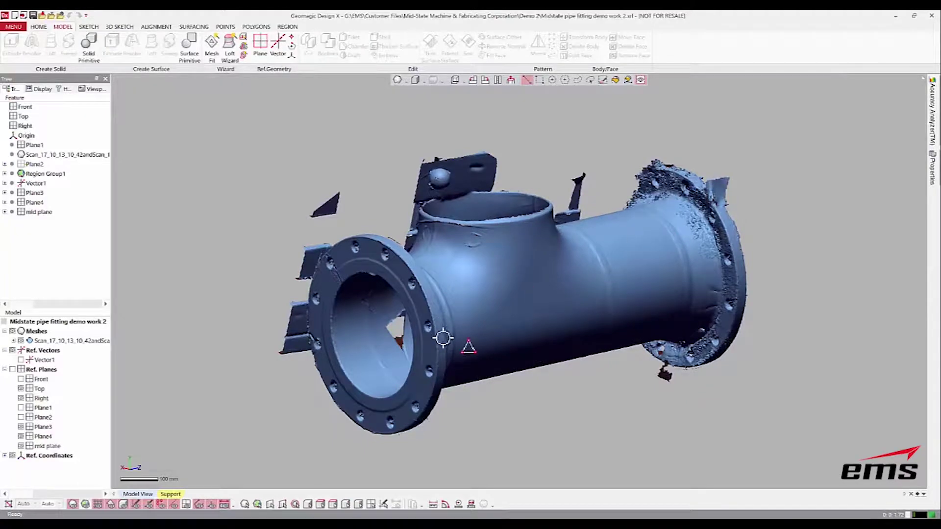
pyautogui.moveTo(630, 359); pyautogui.dragTo(588, 334, button='right')
pyautogui.click(186, 505)
pyautogui.moveTo(557, 372)
pyautogui.mouseDown(button='right')
pyautogui.moveTo(441, 347)
pyautogui.moveTo(539, 325)
pyautogui.moveTo(623, 362)
pyautogui.moveTo(662, 317)
pyautogui.mouseUp(button='right')
pyautogui.moveTo(275, 297); pyautogui.dragTo(280, 301, button='right')
pyautogui.moveTo(537, 307); pyautogui.dragTo(527, 309, button='right')
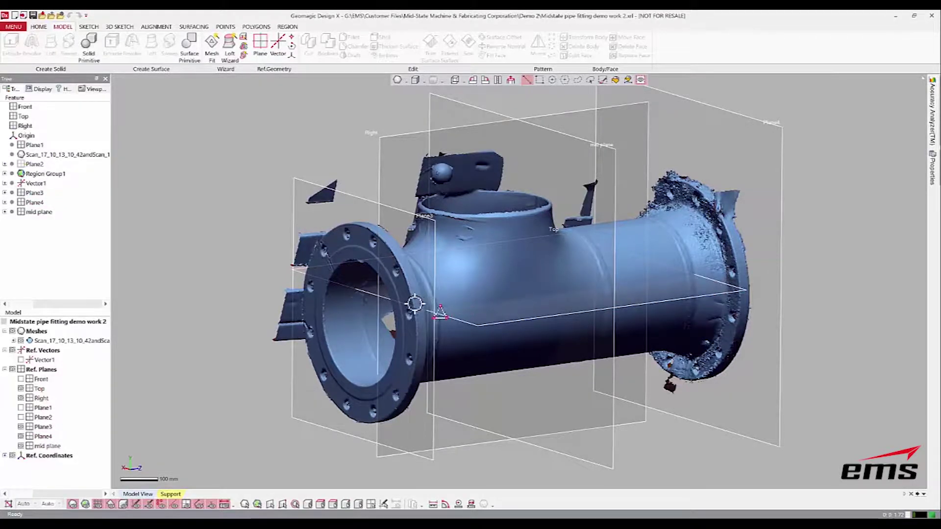
pyautogui.moveTo(414, 305); pyautogui.dragTo(423, 303, button='right')
pyautogui.moveTo(603, 223); pyautogui.dragTo(591, 224, button='right')
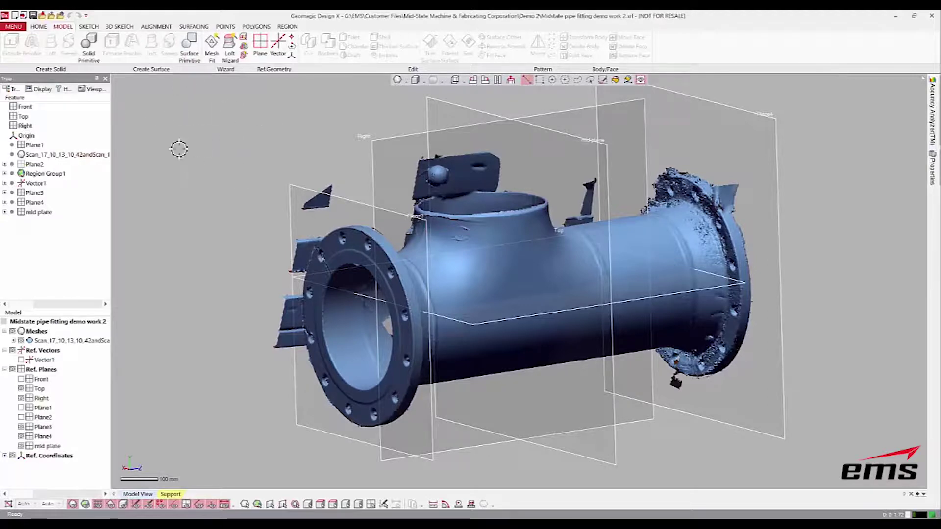
# - Start a planar mesh sketch on Plane3 at the flange face, with the section polyline offset 15 mm from the base plane
pyautogui.click(89, 27)
pyautogui.click(12, 43)
pyautogui.click(311, 208)
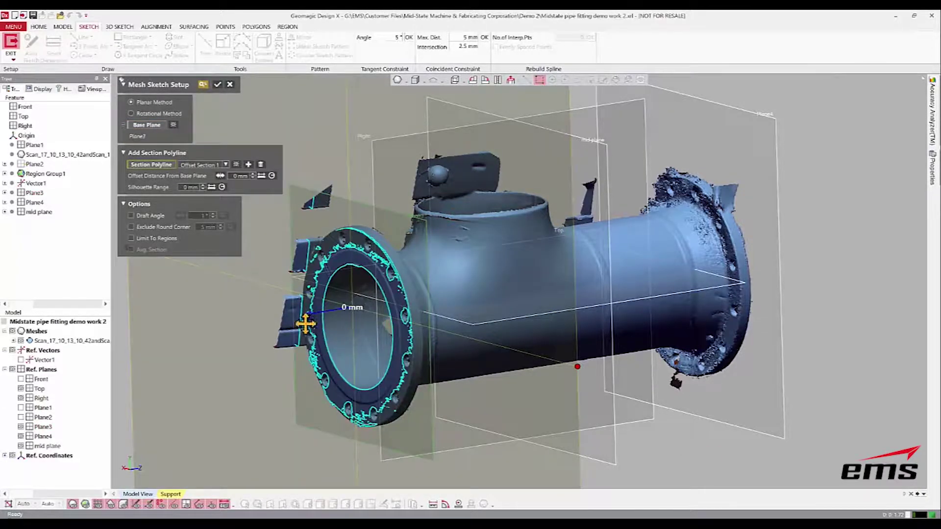
pyautogui.moveTo(309, 314); pyautogui.dragTo(314, 316)
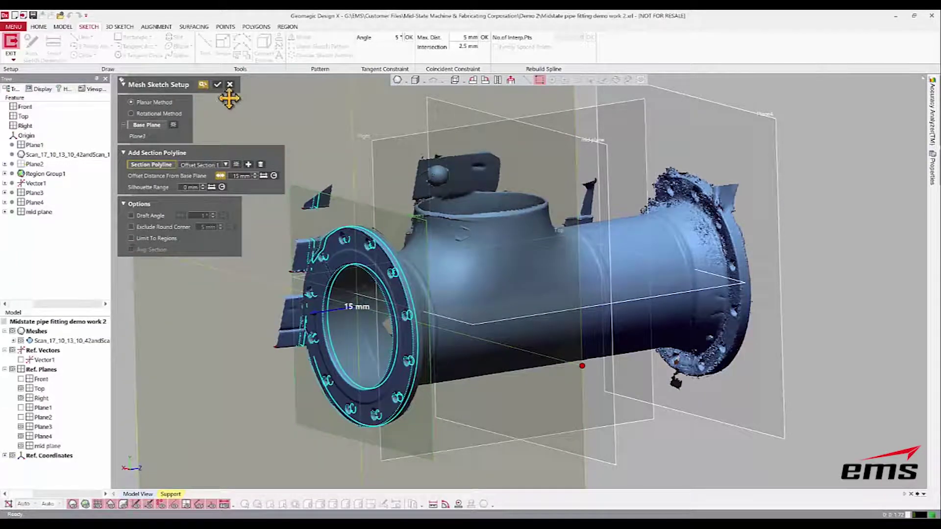
pyautogui.click(217, 84)
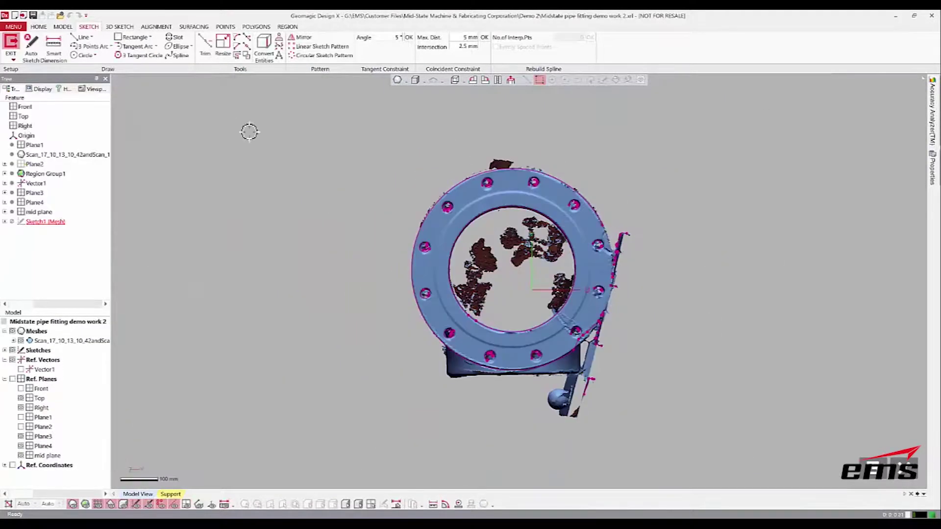
# - Hide the scan mesh and fit circles to the flange's outer outline and to one bolt hole polyline
pyautogui.click(74, 505)
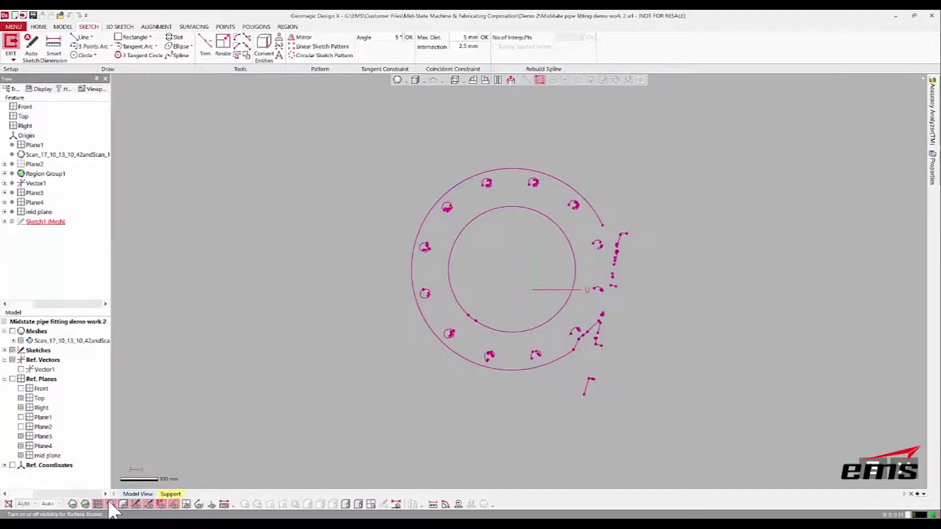
pyautogui.scroll(3, 582, 352)
pyautogui.keyDown('ctrl'); pyautogui.moveTo(563, 269); pyautogui.dragTo(526, 286, button='right'); pyautogui.keyUp('ctrl')
pyautogui.click(84, 55)
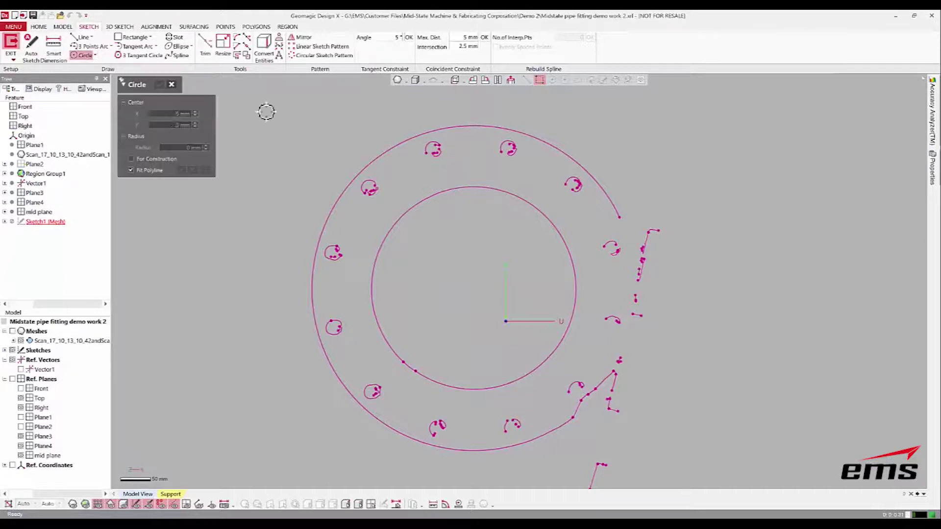
pyautogui.click(384, 154)
pyautogui.click(159, 85)
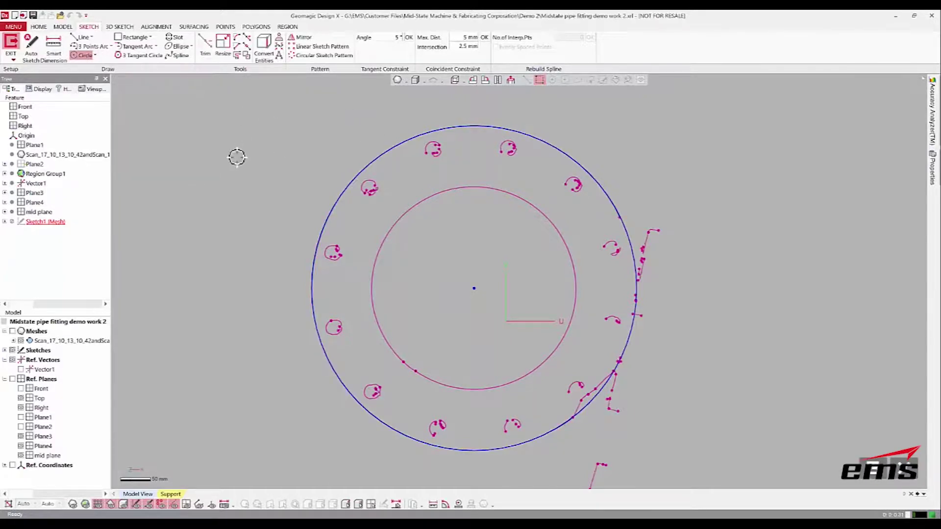
pyautogui.press('Return')
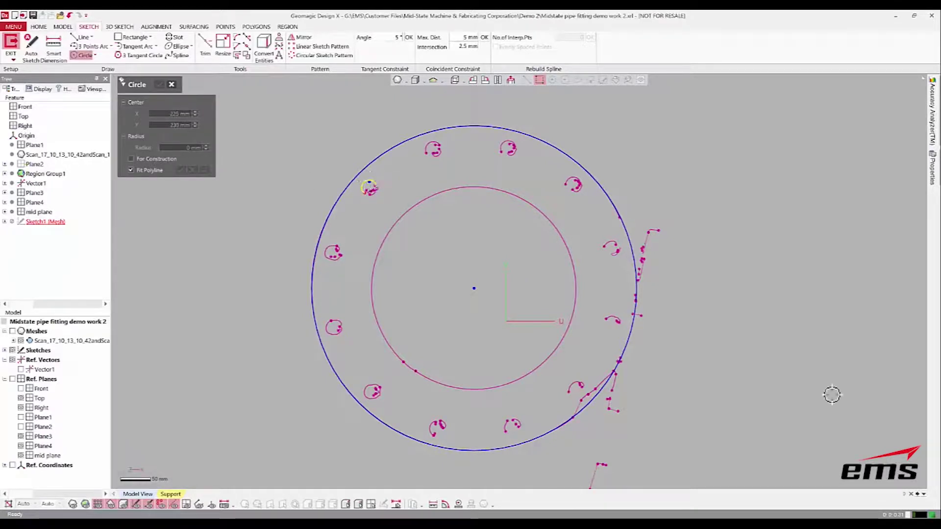
pyautogui.click(369, 181)
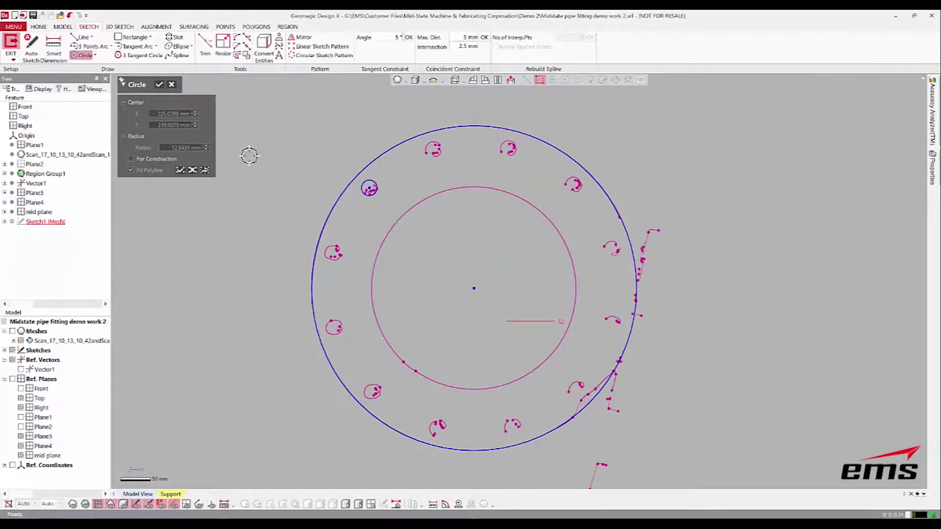
pyautogui.click(160, 86)
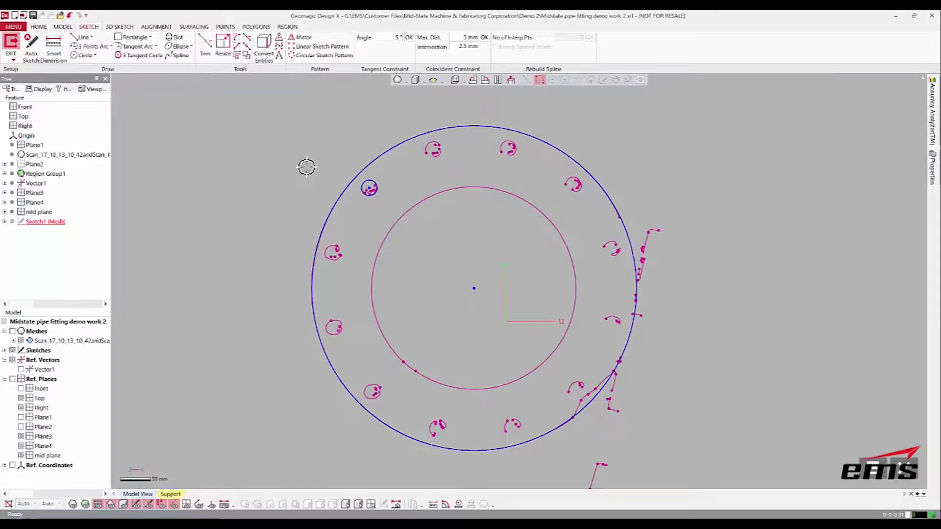
# - Pattern the bolt hole circle about the flange centre with 12 instances over 360°, and exit the sketch
pyautogui.click(324, 55)
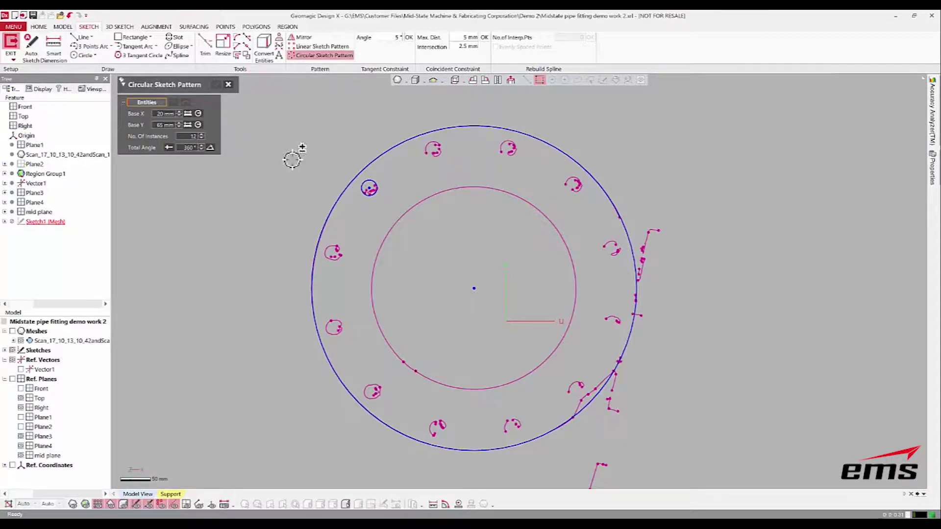
pyautogui.click(367, 187)
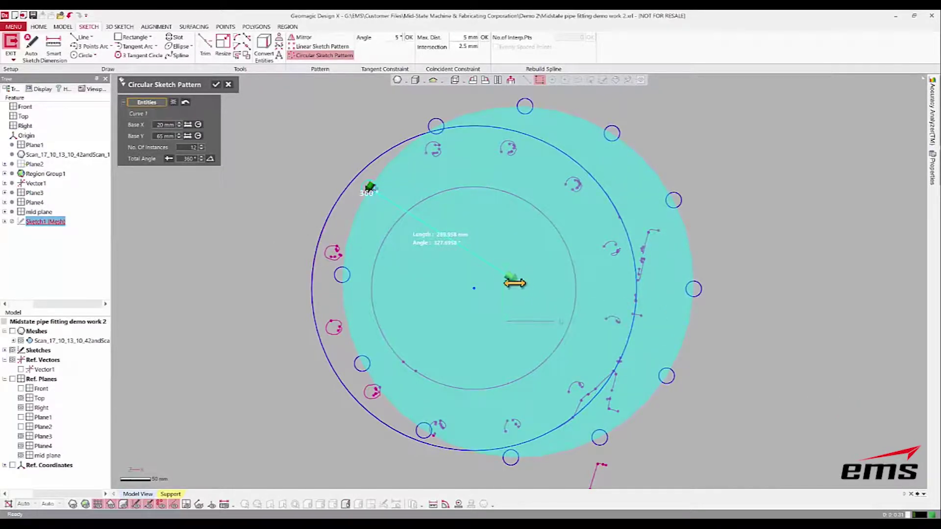
pyautogui.moveTo(508, 283); pyautogui.dragTo(474, 289)
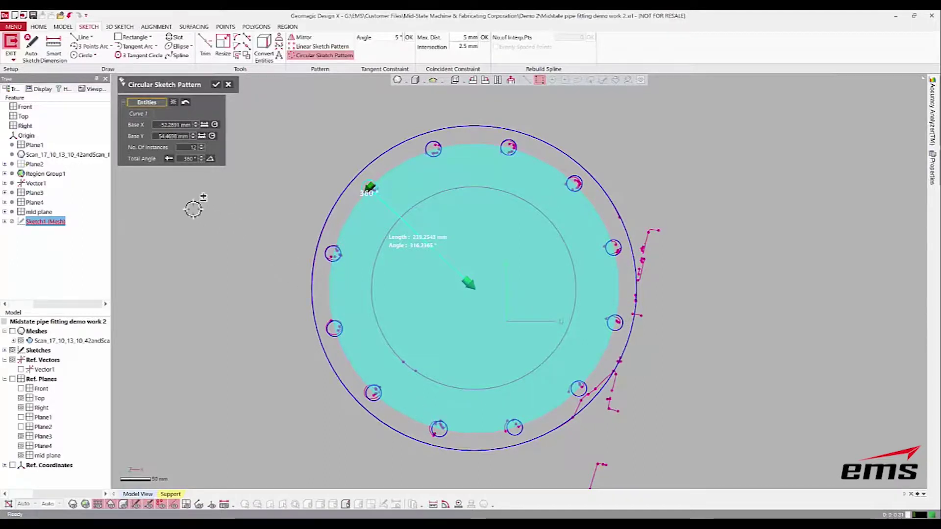
pyautogui.click(217, 85)
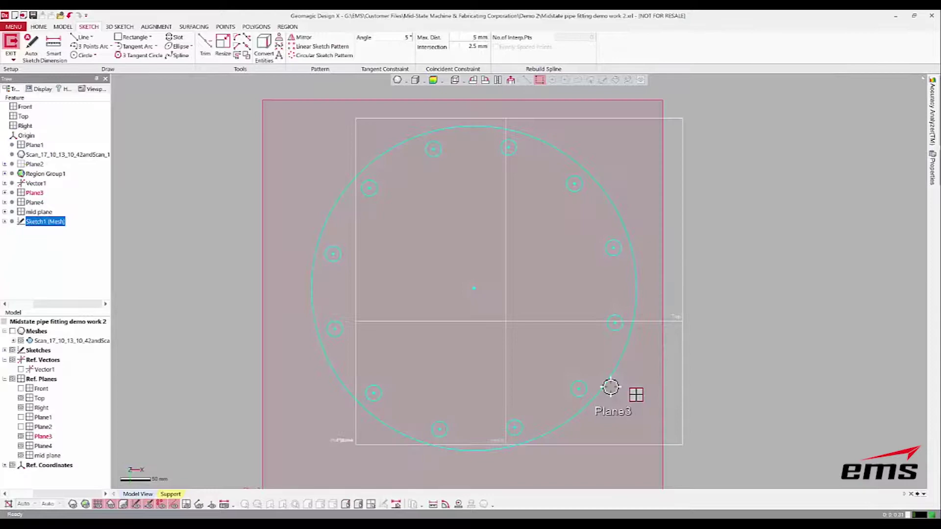
pyautogui.press('Escape')
# - Clear the flange sketch selection and show the scan mesh again
pyautogui.moveTo(680, 246)
pyautogui.mouseDown(button='right')
pyautogui.moveTo(437, 271)
pyautogui.moveTo(479, 286)
pyautogui.mouseUp(button='right')
pyautogui.scroll(-3, 479, 286)
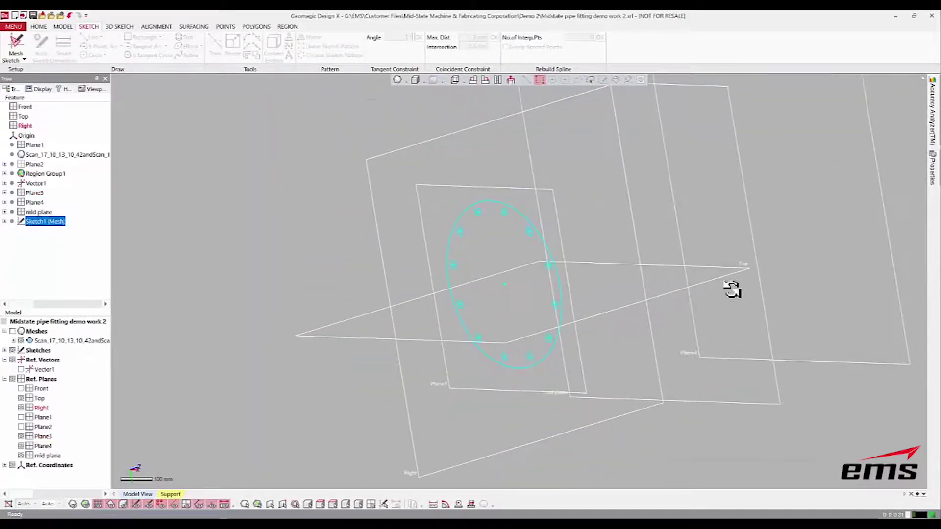
pyautogui.moveTo(726, 311); pyautogui.dragTo(615, 298, button='right')
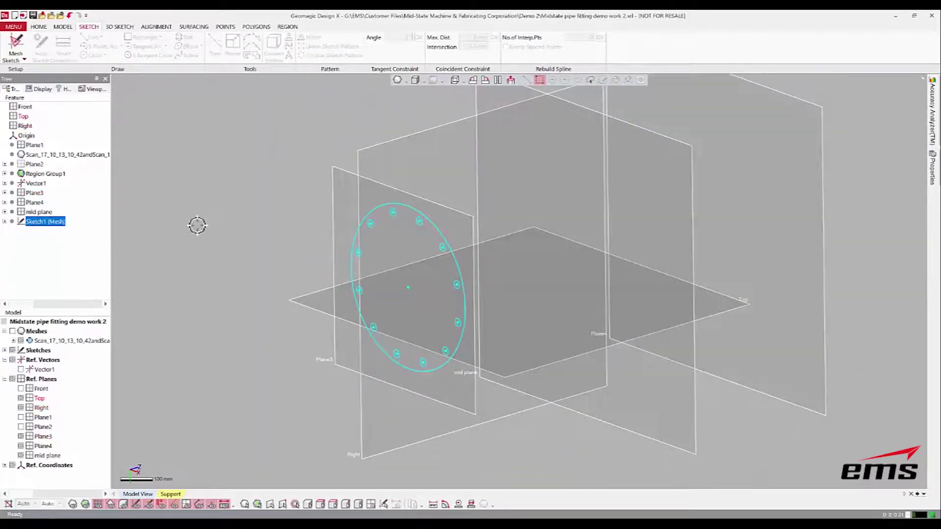
pyautogui.click(232, 218)
pyautogui.moveTo(338, 212); pyautogui.dragTo(332, 205, button='right')
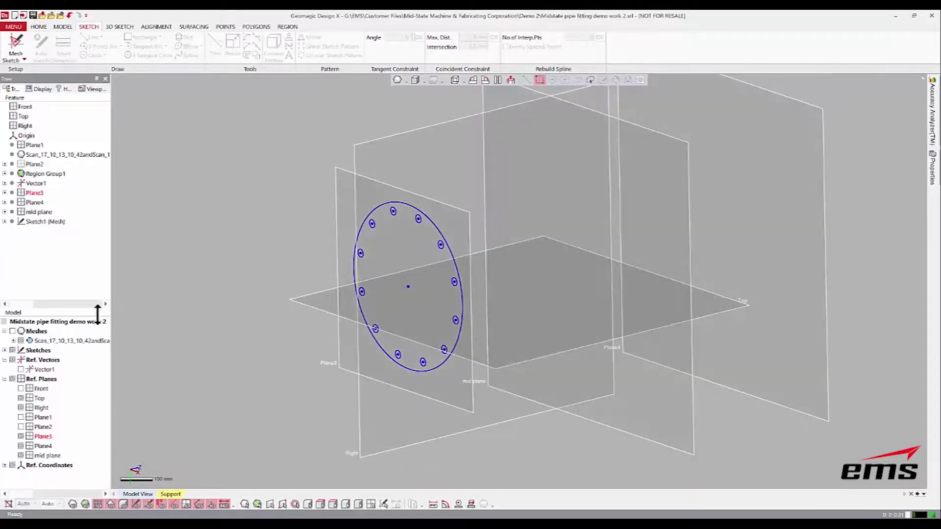
pyautogui.click(13, 331)
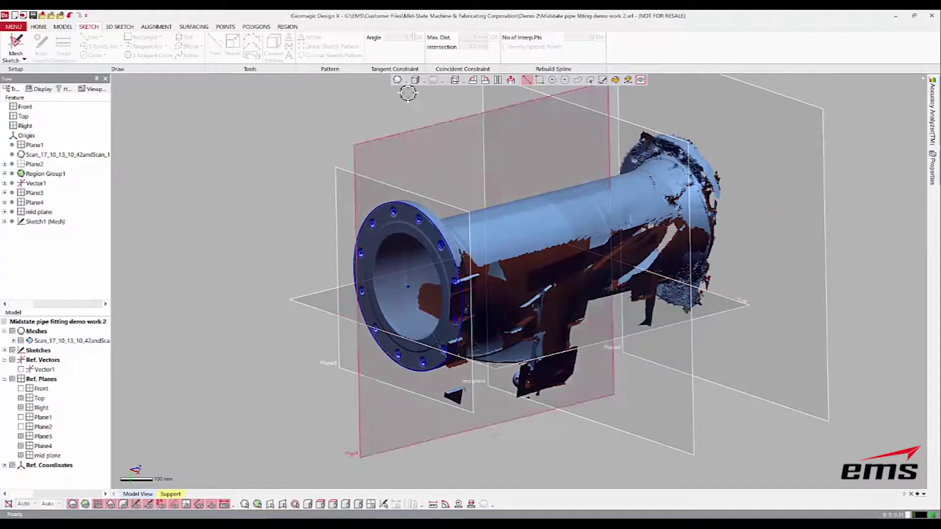
# - Extrude the flange sketch 34 mm into the scanned flange as a solid, matching its thickness in a side view
pyautogui.click(398, 81)
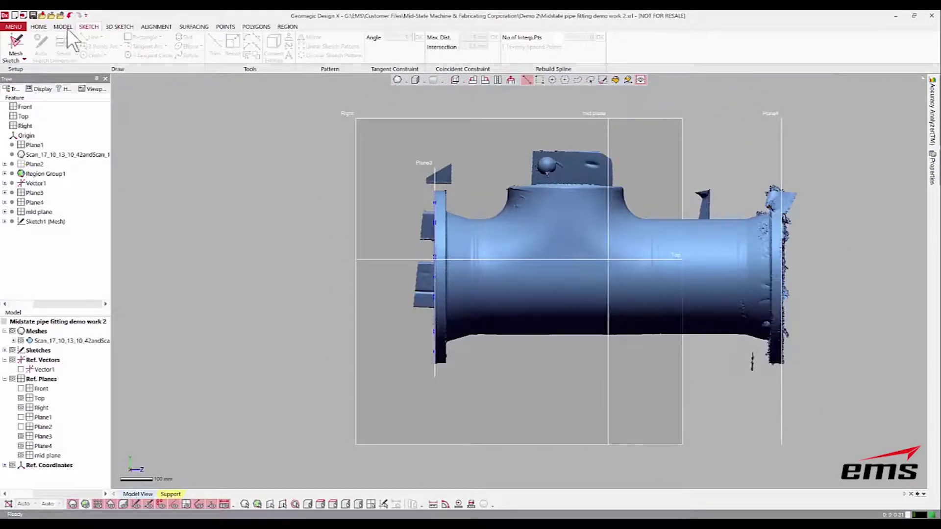
pyautogui.click(58, 27)
pyautogui.click(14, 44)
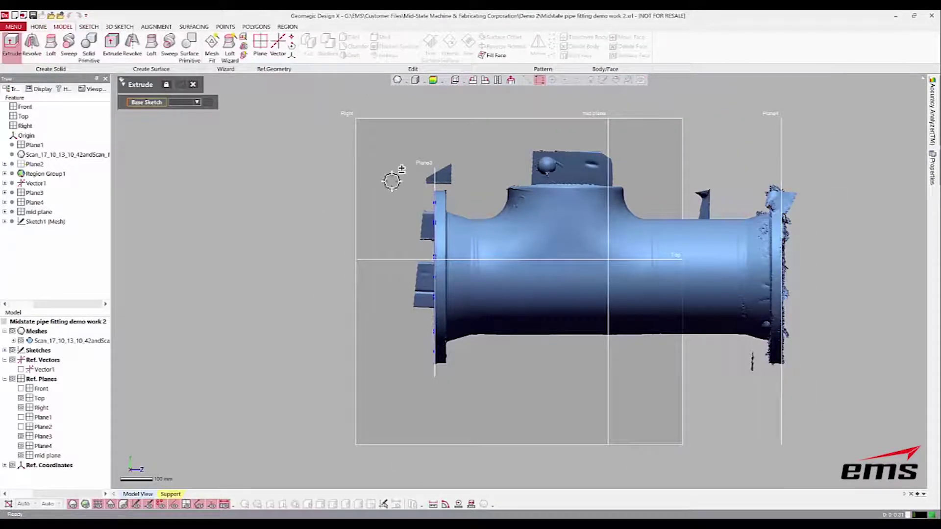
pyautogui.click(435, 222)
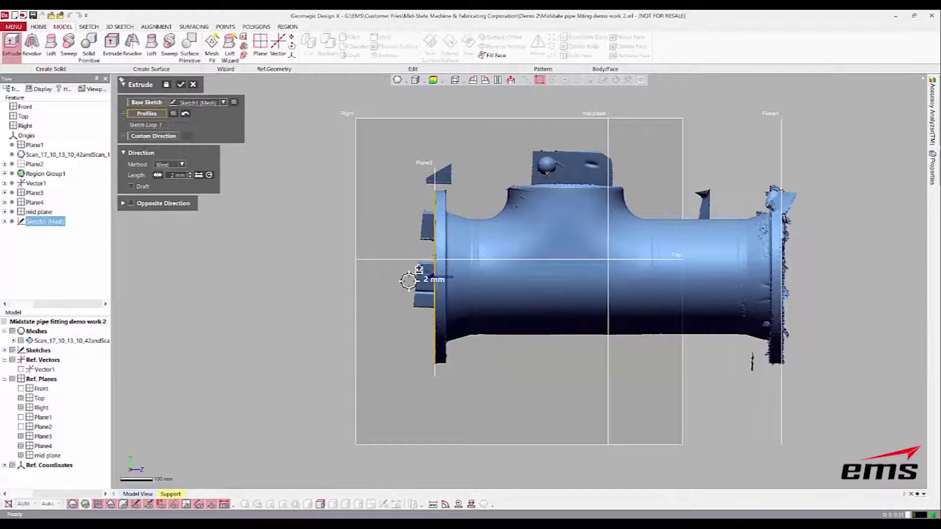
pyautogui.moveTo(413, 271); pyautogui.dragTo(332, 272, button='right')
pyautogui.scroll(6, 338, 274)
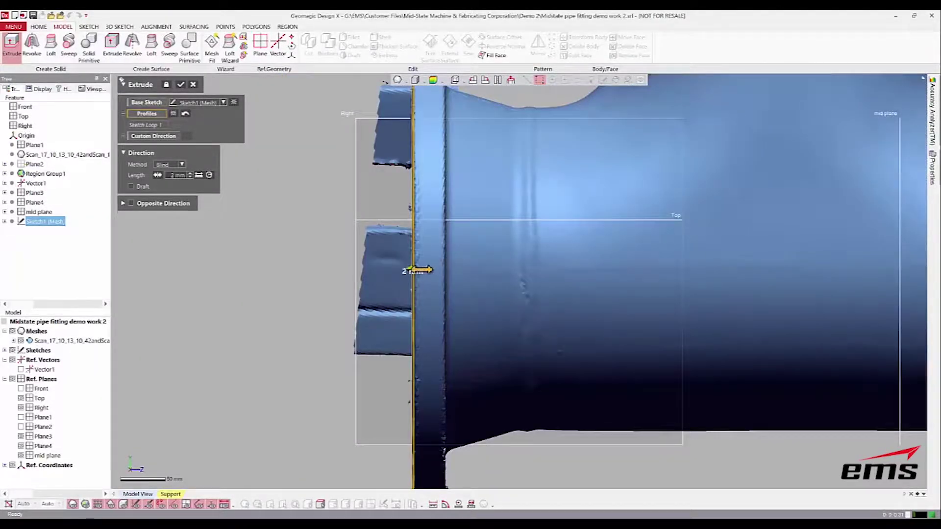
pyautogui.moveTo(421, 270); pyautogui.dragTo(441, 270)
pyautogui.click(182, 84)
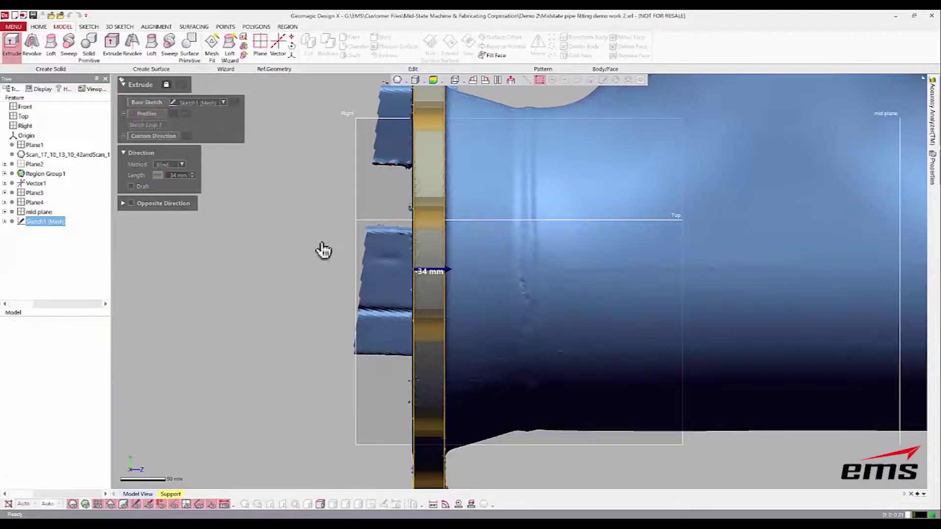
# - Create a reference plane offset 423 mm from the mid plane, where the flange's tapered neck meets the straight pipe
pyautogui.scroll(-5, 437, 315)
pyautogui.moveTo(351, 294); pyautogui.dragTo(384, 310, button='right')
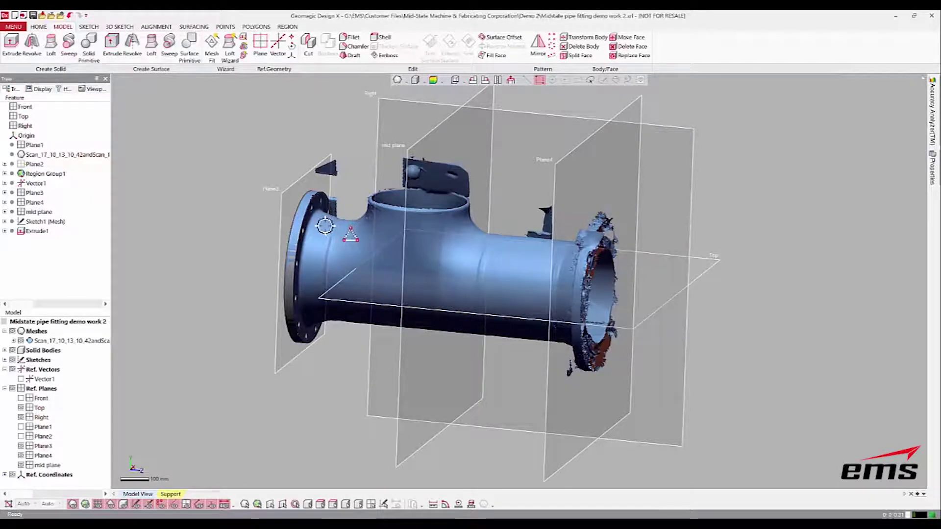
pyautogui.moveTo(423, 288); pyautogui.dragTo(431, 302, button='right')
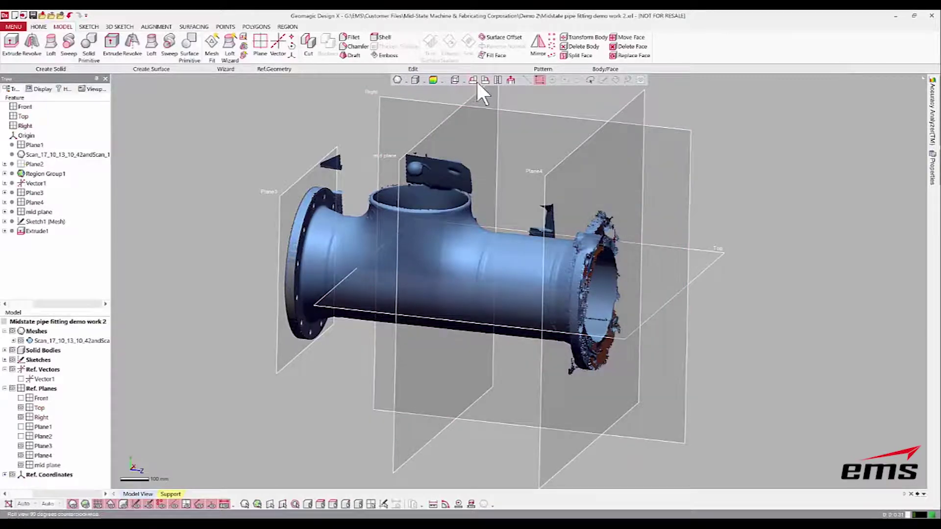
pyautogui.click(509, 80)
pyautogui.click(375, 285)
pyautogui.keyDown('ctrl'); pyautogui.moveTo(411, 271); pyautogui.dragTo(550, 241, button='right'); pyautogui.keyUp('ctrl')
pyautogui.scroll(3, 436, 275)
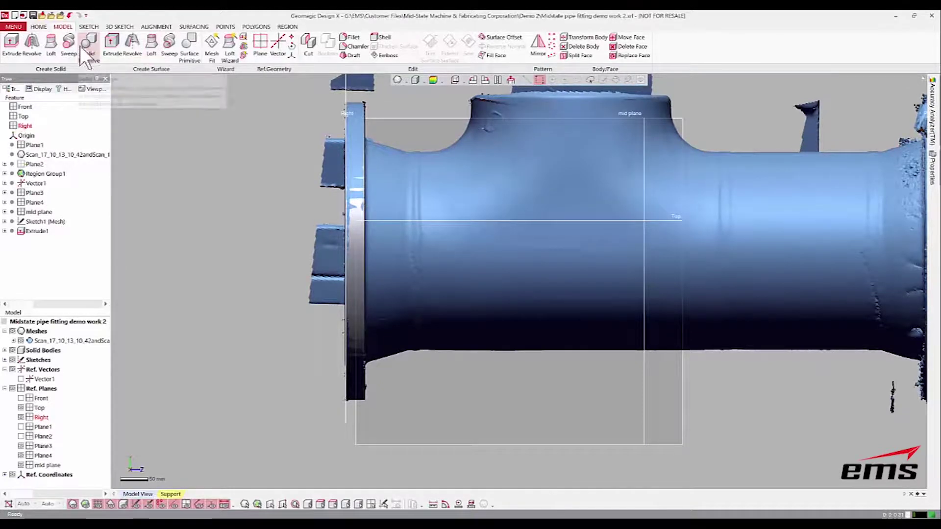
pyautogui.click(49, 55)
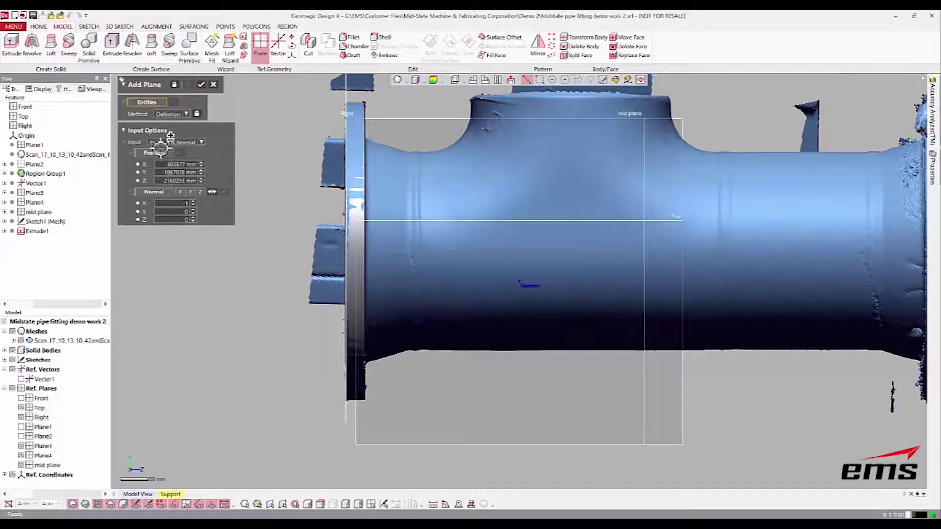
pyautogui.click(156, 113)
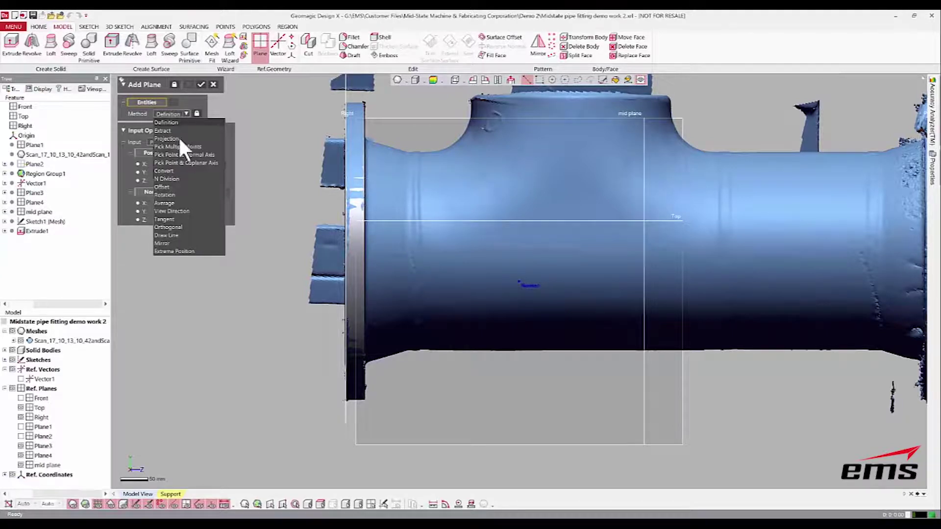
pyautogui.click(166, 187)
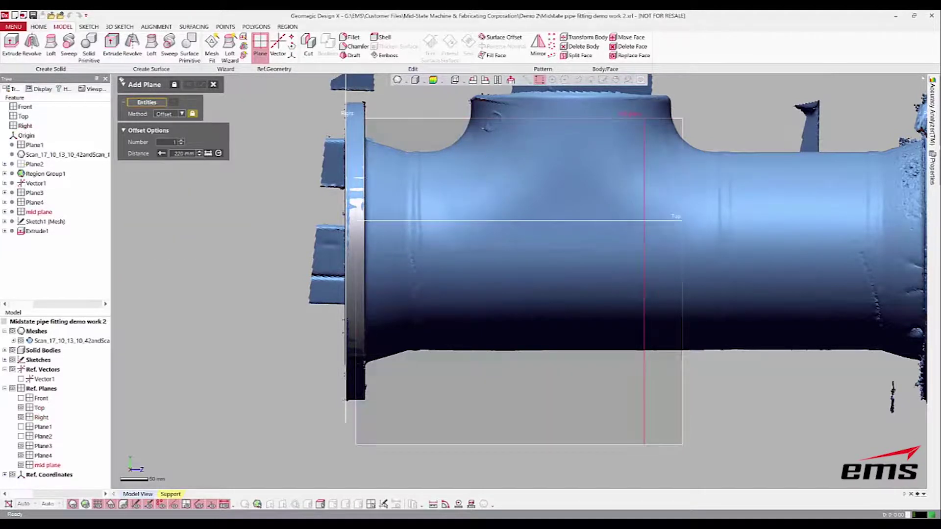
pyautogui.click(644, 225)
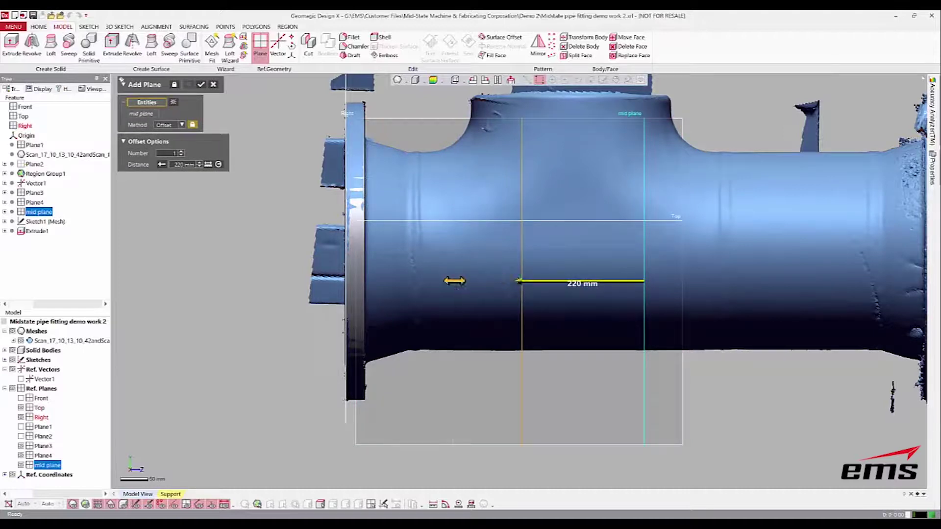
pyautogui.moveTo(453, 280); pyautogui.dragTo(405, 281)
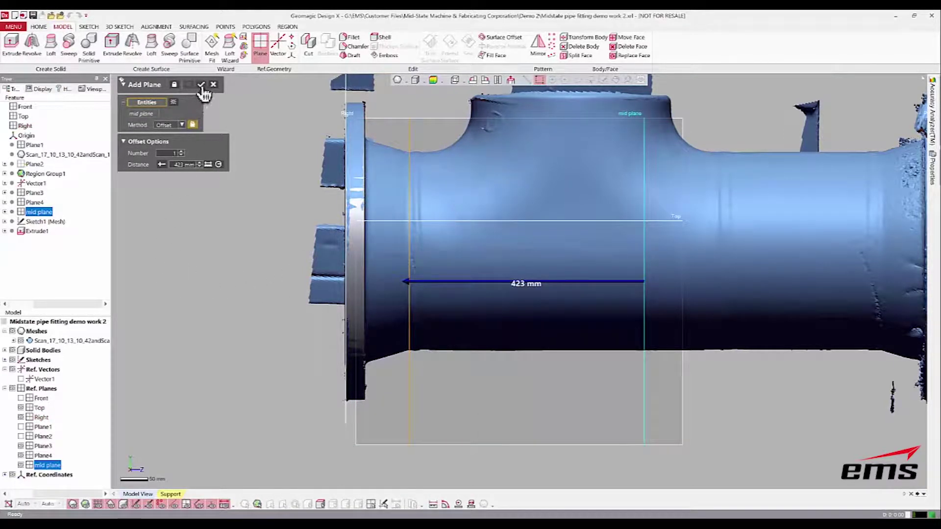
pyautogui.click(201, 86)
# - Set up a planar mesh sketch on the new offset plane, with the section polyline offset 640 mm from the base plane
pyautogui.moveTo(235, 290); pyautogui.dragTo(244, 258, button='right')
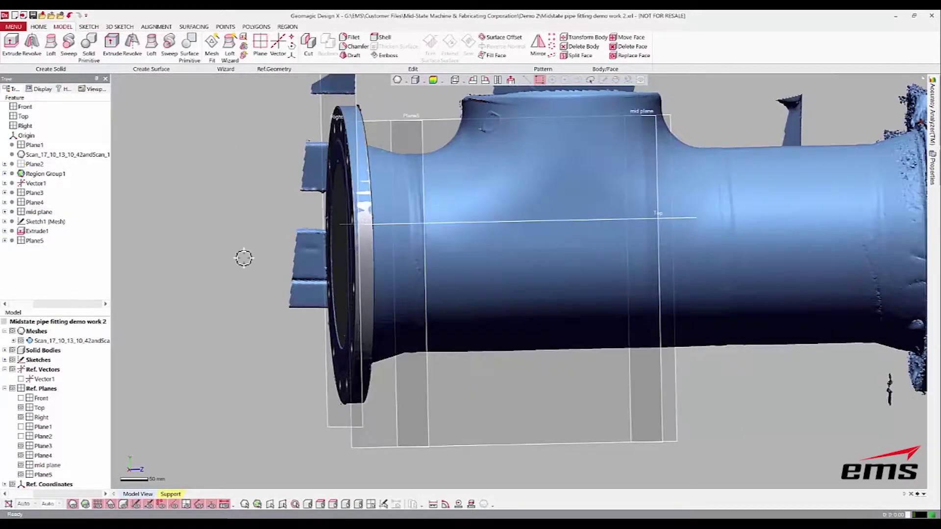
pyautogui.click(87, 27)
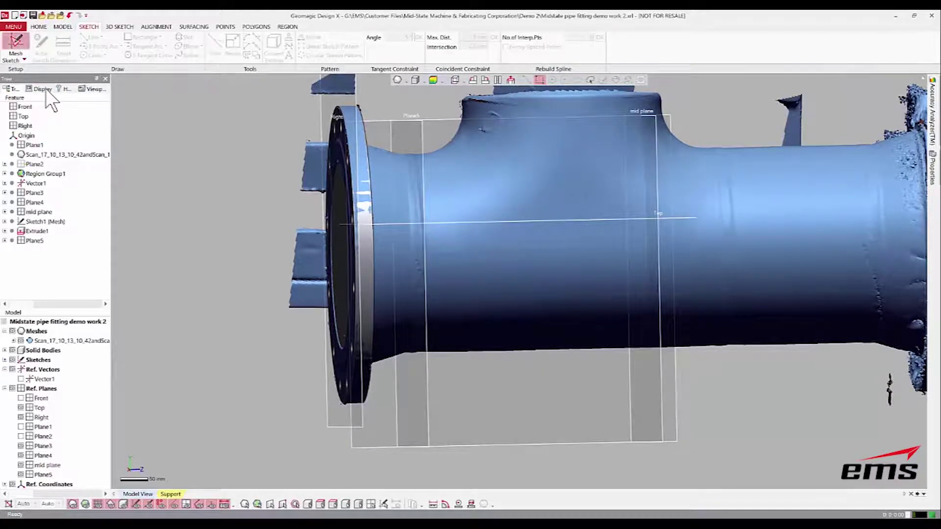
pyautogui.click(16, 44)
pyautogui.click(386, 231)
pyautogui.click(411, 142)
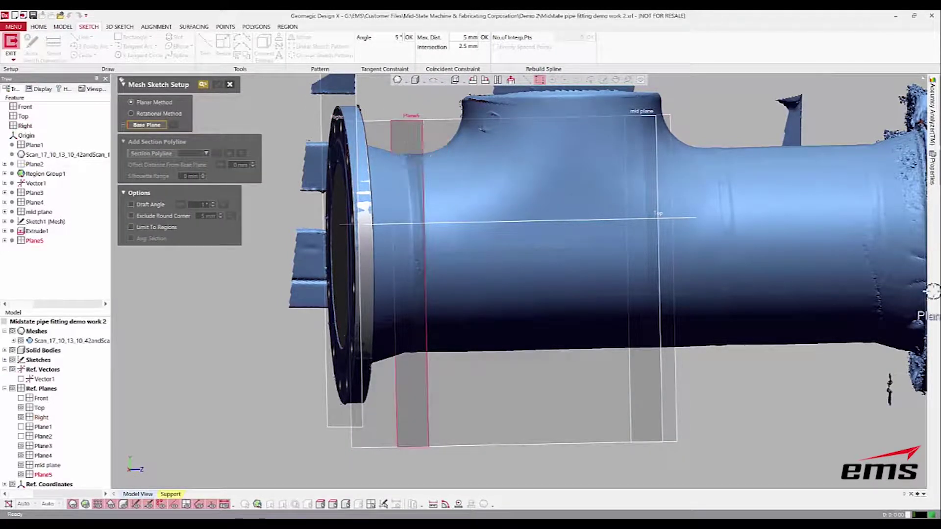
pyautogui.click(428, 229)
pyautogui.moveTo(599, 253)
pyautogui.mouseDown(button='right')
pyautogui.moveTo(598, 268)
pyautogui.moveTo(611, 258)
pyautogui.mouseUp(button='right')
pyautogui.moveTo(358, 283); pyautogui.dragTo(711, 275)
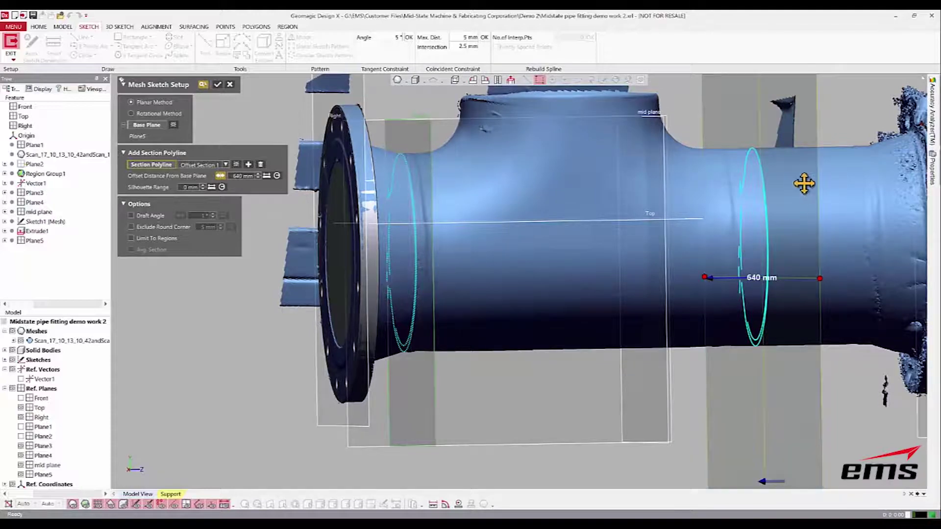
pyautogui.click(216, 86)
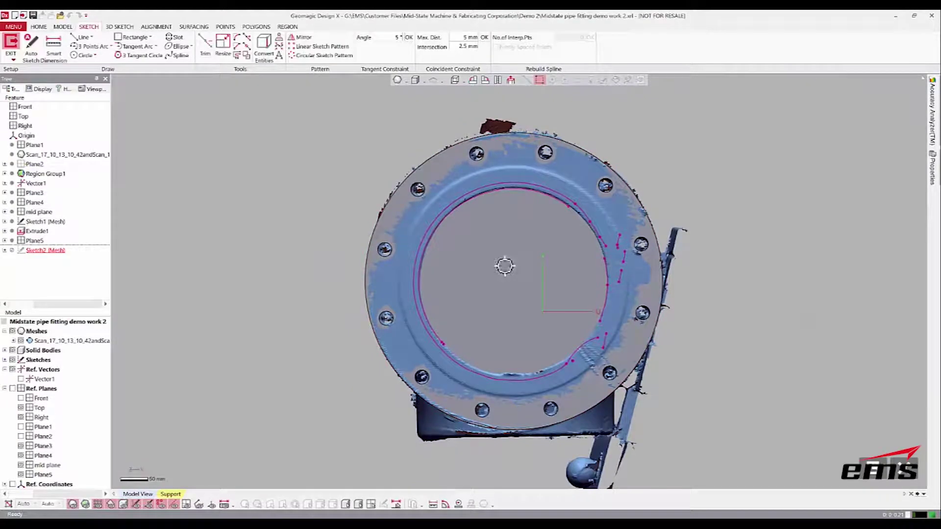
# - Hide the scan mesh, fit a circle to the pipe's outer section polyline, and exit the sketch
pyautogui.moveTo(671, 299); pyautogui.dragTo(460, 292, button='right')
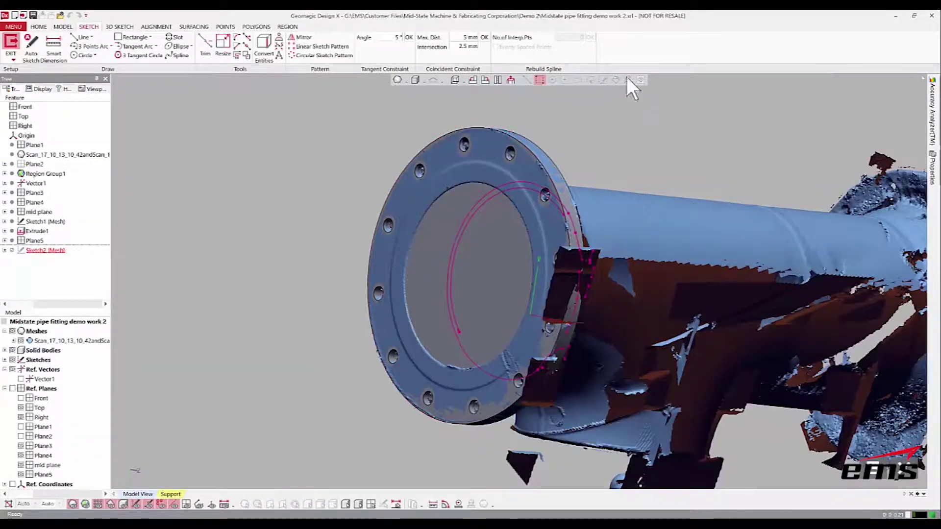
pyautogui.click(454, 80)
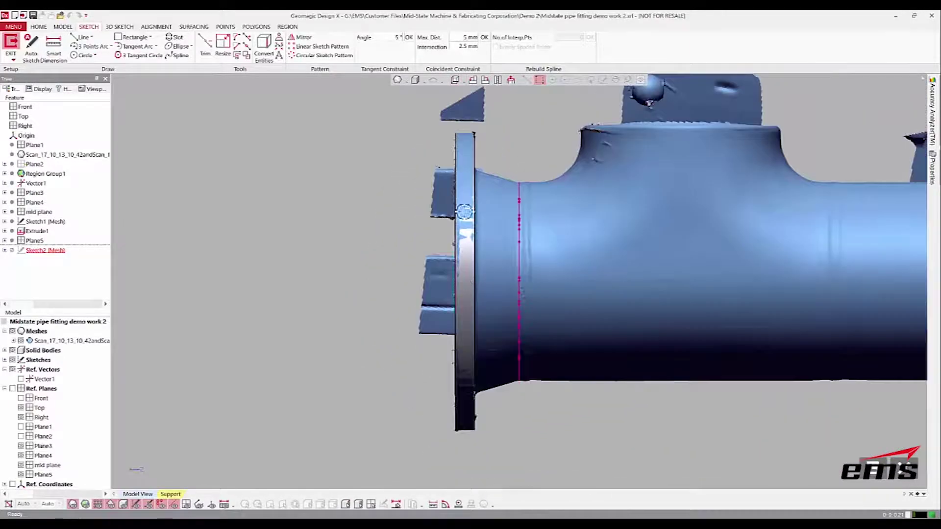
pyautogui.click(511, 80)
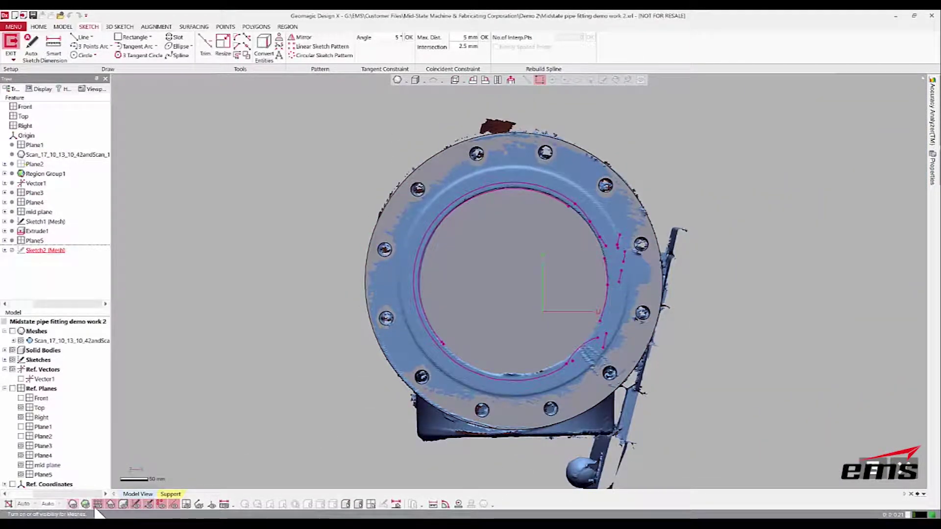
pyautogui.click(103, 507)
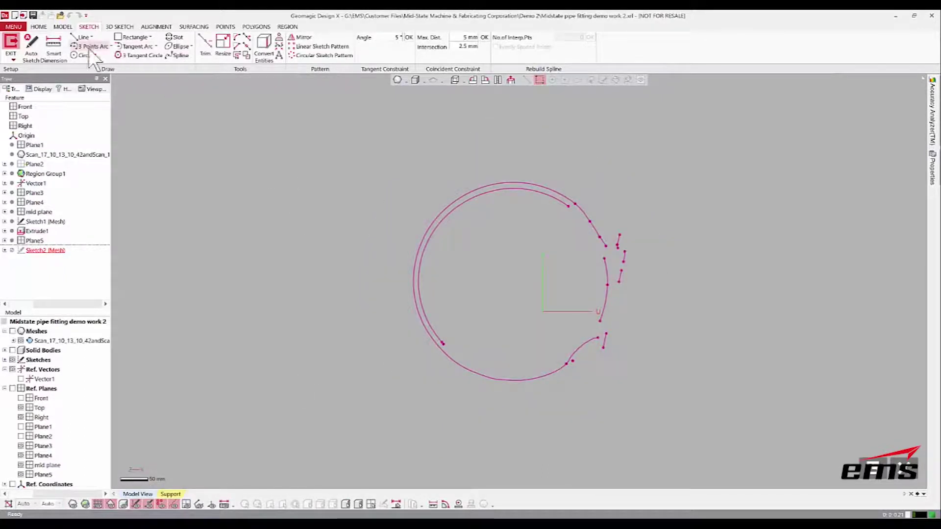
pyautogui.click(82, 55)
pyautogui.click(468, 188)
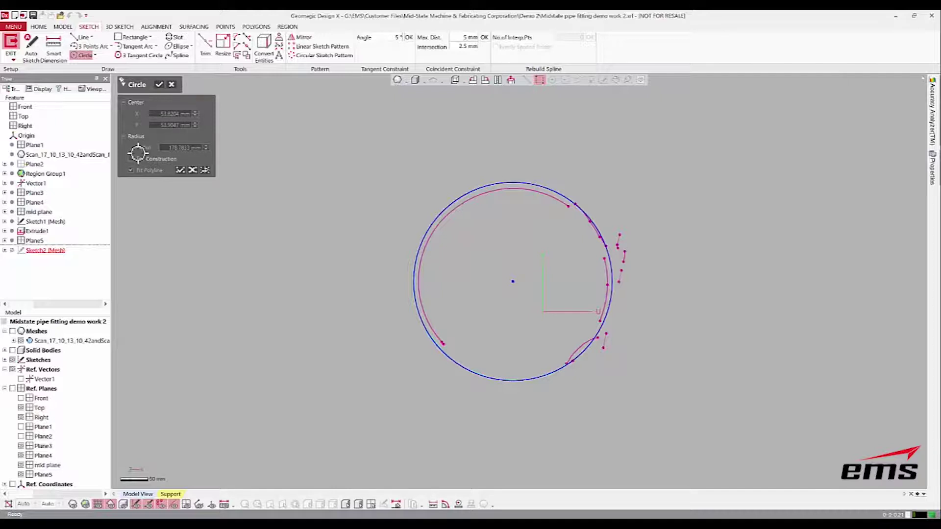
pyautogui.click(159, 85)
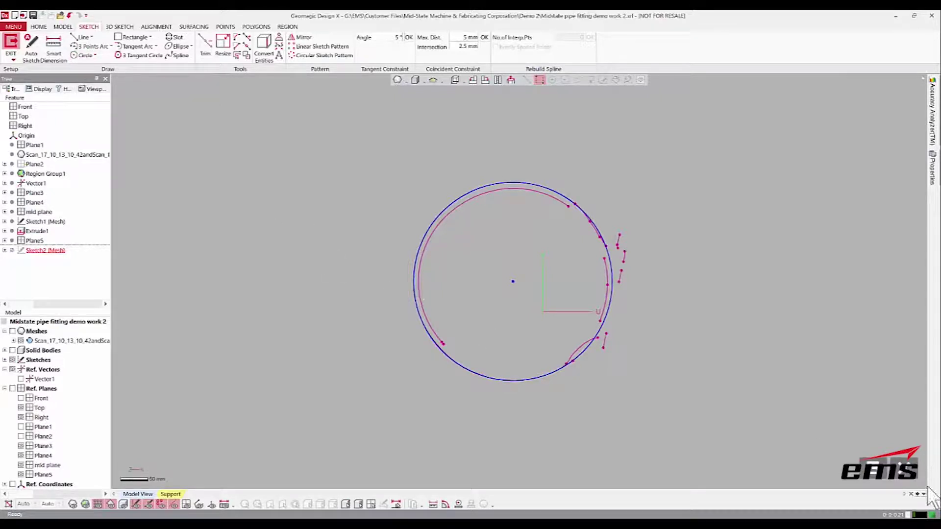
pyautogui.click(873, 473)
# - Show the scan mesh again and clear the selection of the pipe circle sketch
pyautogui.moveTo(692, 235); pyautogui.dragTo(735, 304, button='right')
pyautogui.click(123, 505)
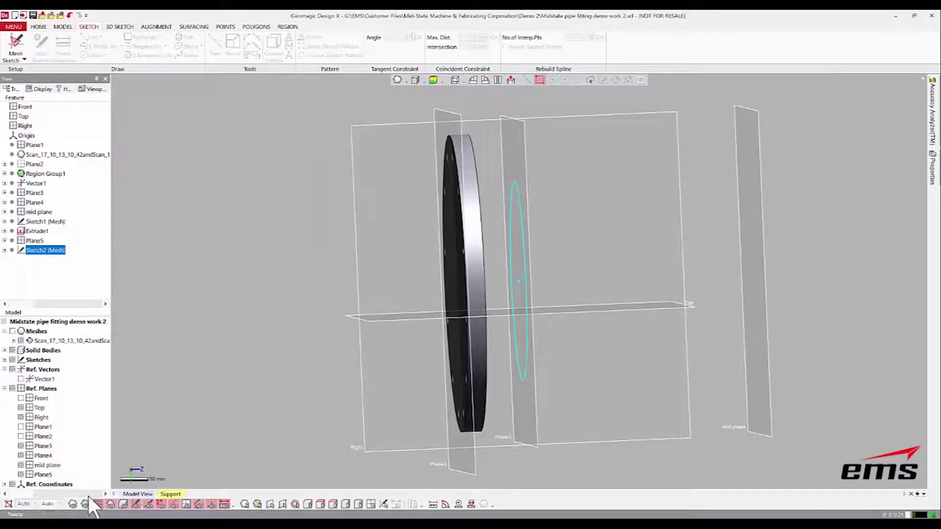
pyautogui.click(72, 504)
pyautogui.moveTo(495, 412)
pyautogui.mouseDown(button='right')
pyautogui.moveTo(541, 426)
pyautogui.moveTo(450, 272)
pyautogui.moveTo(513, 298)
pyautogui.moveTo(706, 332)
pyautogui.mouseUp(button='right')
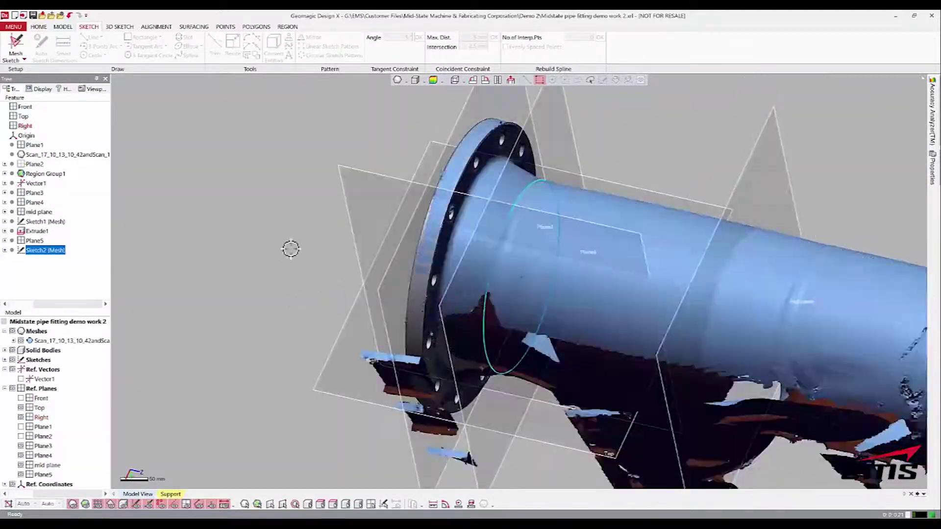
pyautogui.click(292, 250)
# - Start a solid extrusion of the pipe circle sketch using Up To Surface, ending at the flange's inner face
pyautogui.moveTo(568, 267)
pyautogui.mouseDown(button='right')
pyautogui.moveTo(587, 269)
pyautogui.moveTo(361, 113)
pyautogui.mouseUp(button='right')
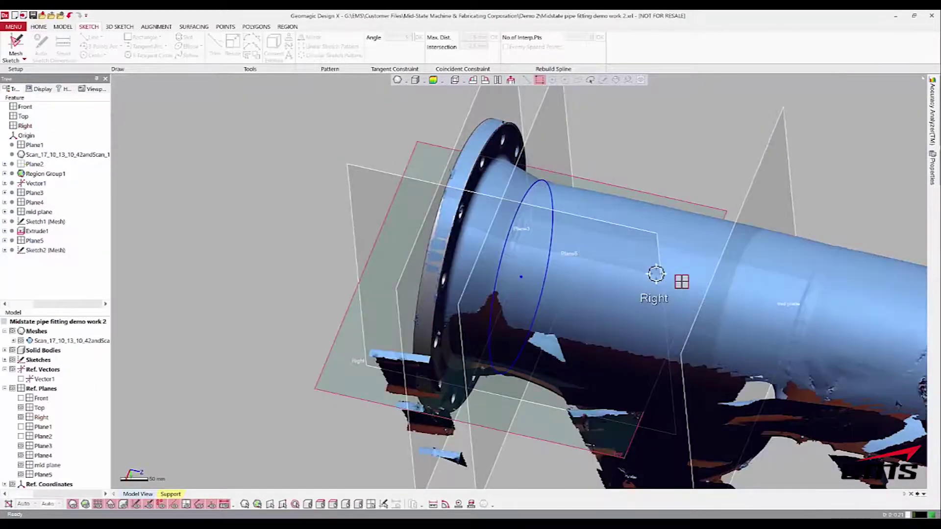
pyautogui.moveTo(646, 263)
pyautogui.keyDown('ctrl'); pyautogui.mouseDown(button='right')
pyautogui.moveTo(554, 248)
pyautogui.moveTo(612, 232)
pyautogui.mouseUp(button='right'); pyautogui.keyUp('ctrl')
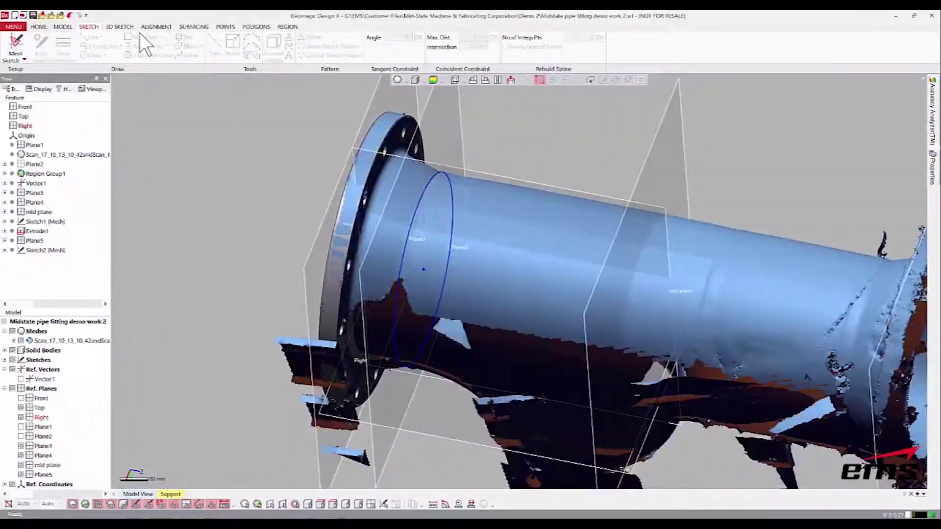
pyautogui.click(63, 26)
pyautogui.click(11, 44)
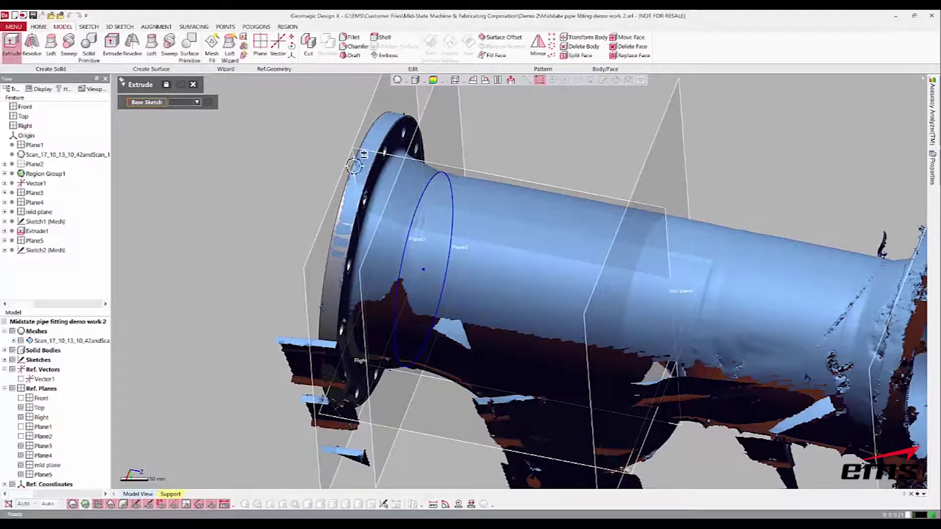
pyautogui.click(423, 200)
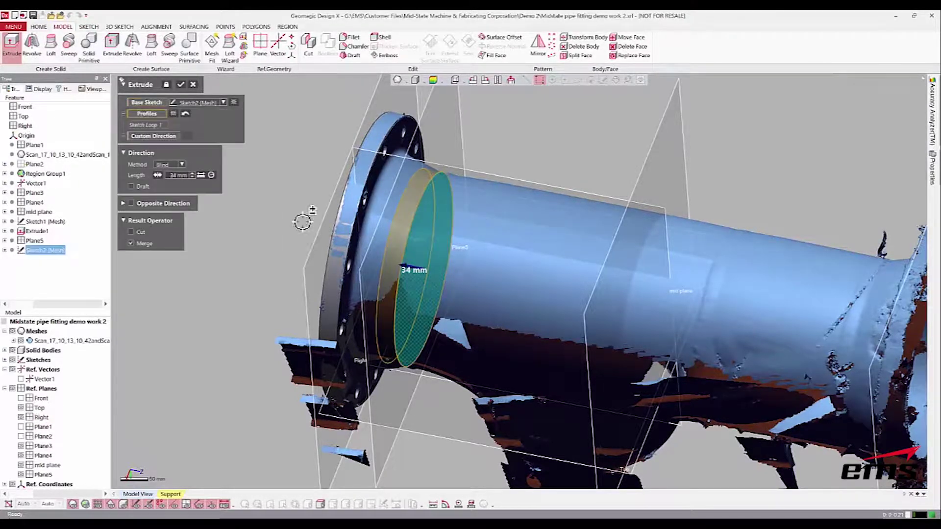
pyautogui.click(174, 165)
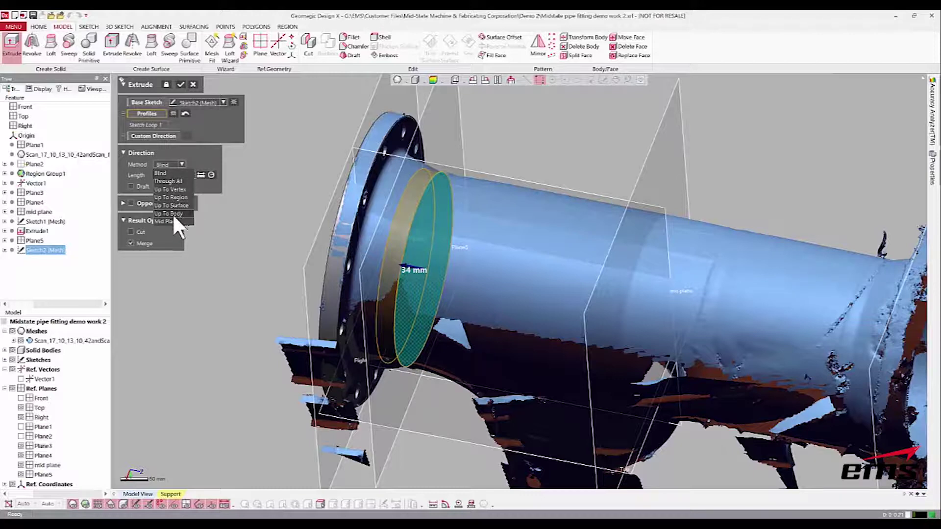
pyautogui.click(171, 205)
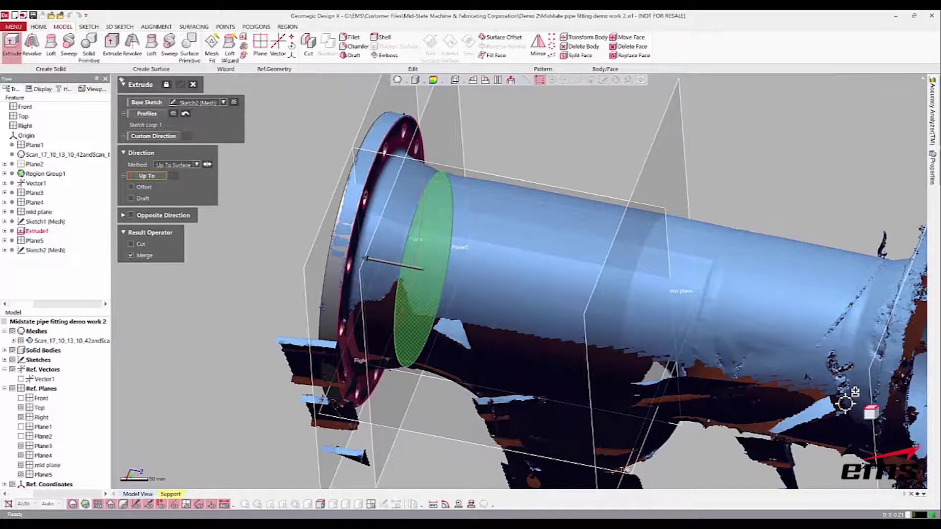
pyautogui.click(377, 184)
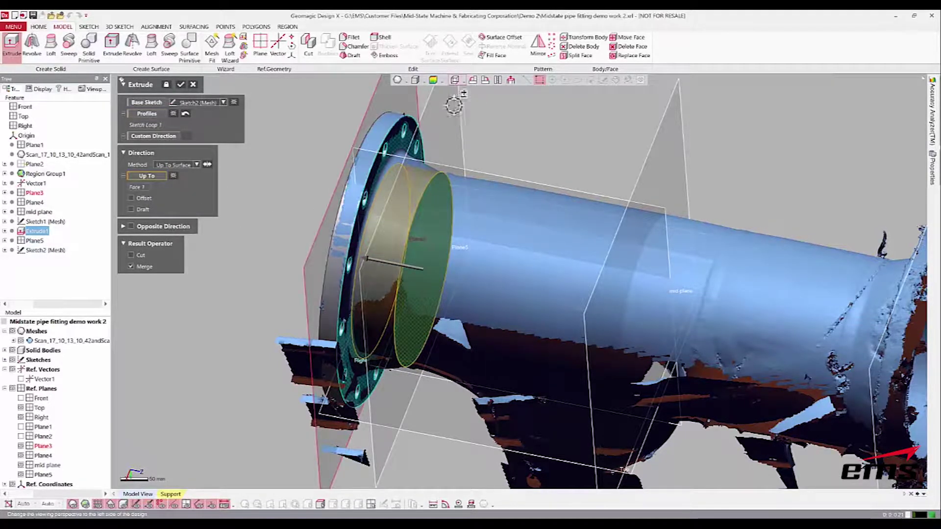
# - Add a 15° draft to the neck extrusion, check it against the scan, and complete it merged with the flange
pyautogui.click(462, 82)
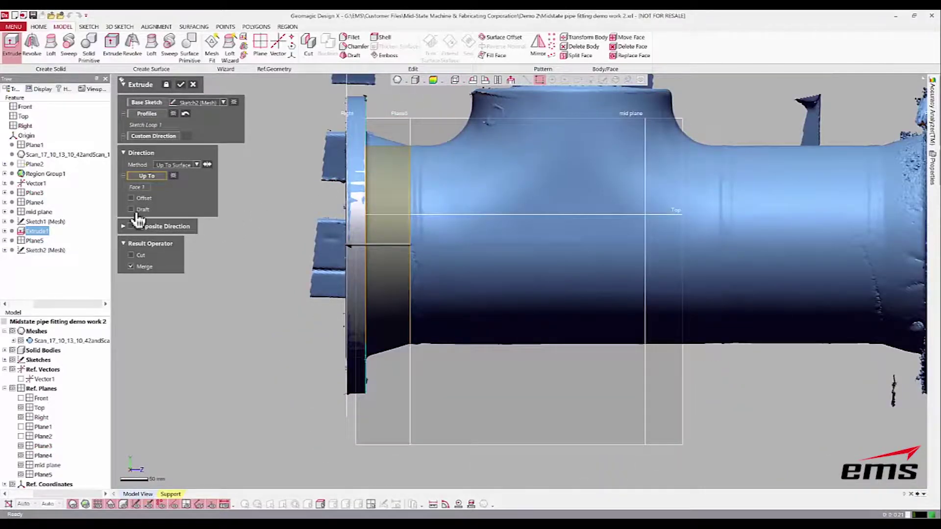
pyautogui.click(131, 209)
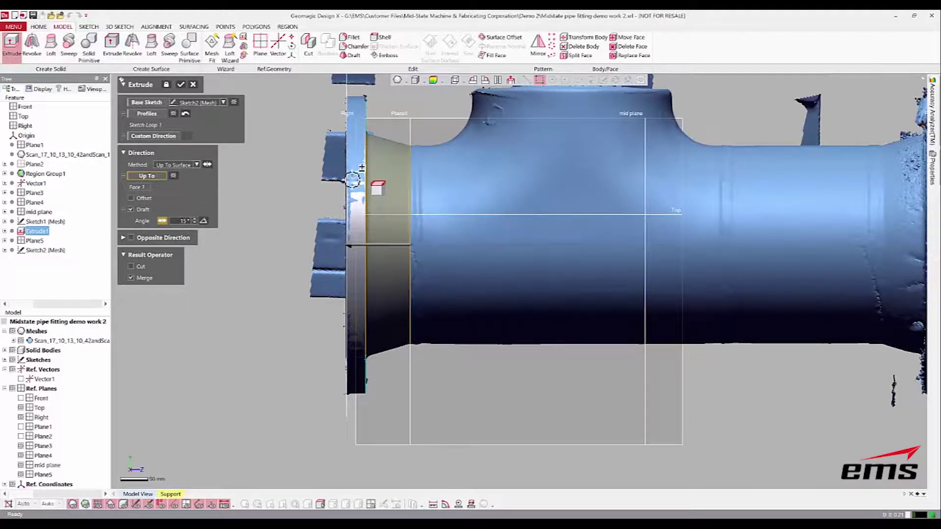
pyautogui.keyDown('ctrl'); pyautogui.moveTo(391, 153); pyautogui.dragTo(400, 206, button='right'); pyautogui.keyUp('ctrl')
pyautogui.scroll(3, 397, 198)
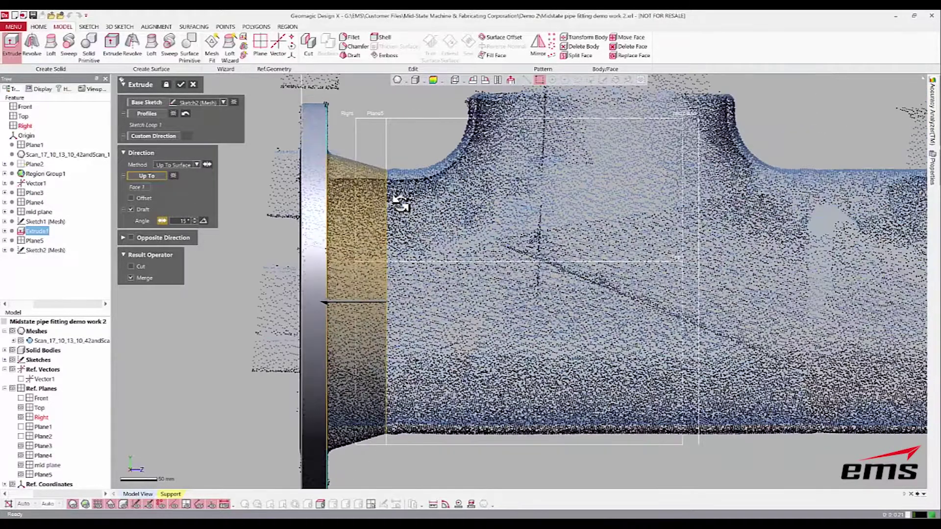
pyautogui.scroll(-4, 500, 237)
pyautogui.keyDown('ctrl'); pyautogui.moveTo(533, 245); pyautogui.dragTo(467, 229, button='right'); pyautogui.keyUp('ctrl')
pyautogui.moveTo(467, 230); pyautogui.dragTo(445, 220, button='middle')
pyautogui.click(181, 84)
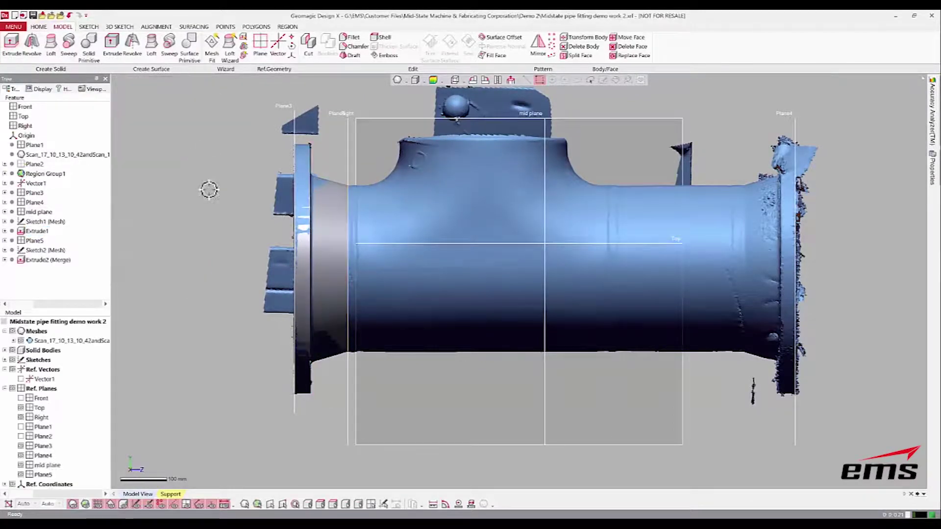
# - Mirror the merged flange and neck body across the mid plane to the pipe's other end
pyautogui.moveTo(210, 201); pyautogui.dragTo(373, 156, button='right')
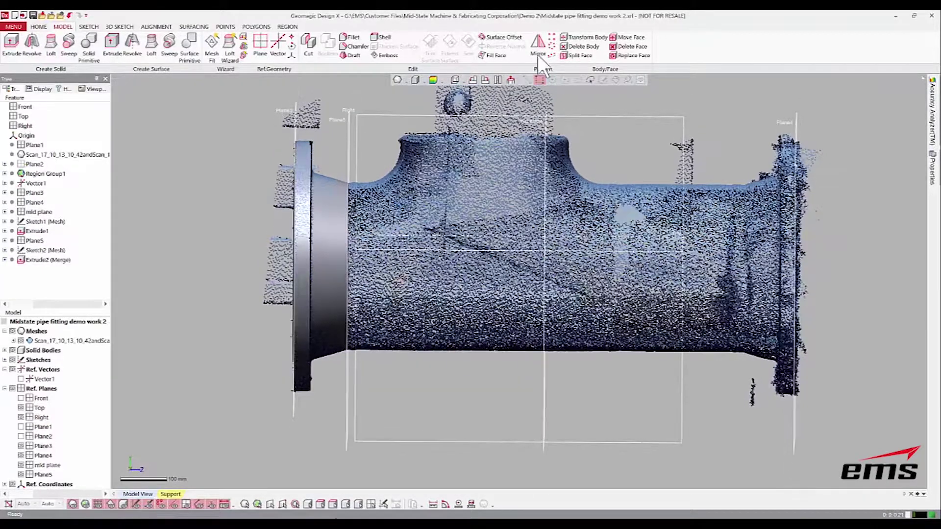
pyautogui.click(538, 44)
pyautogui.click(336, 214)
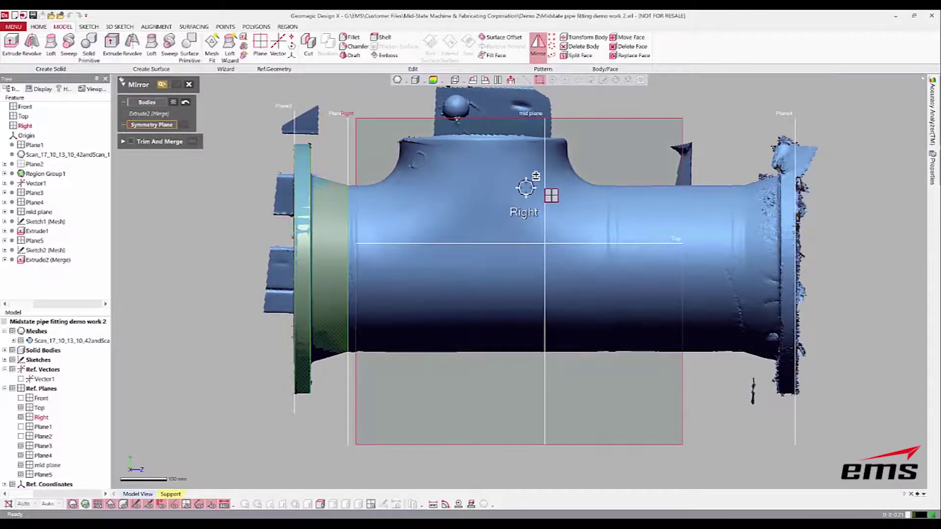
pyautogui.click(545, 190)
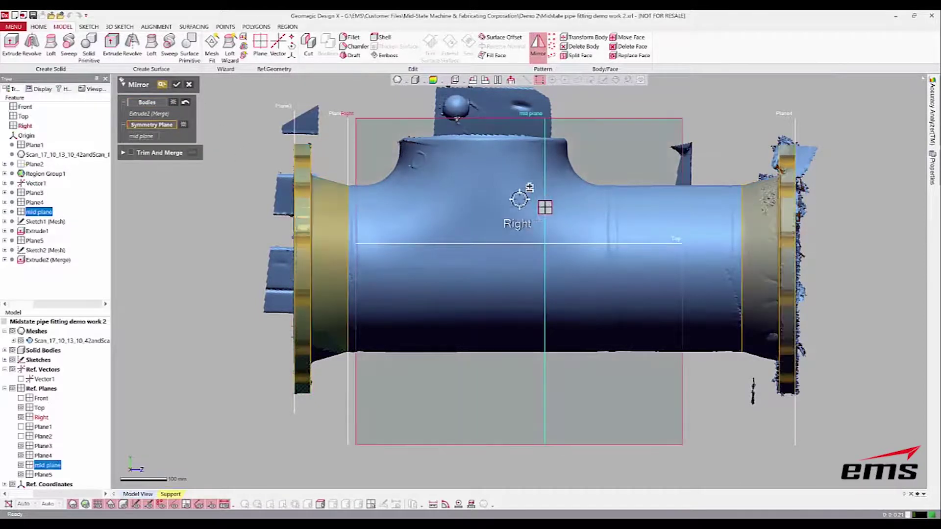
pyautogui.click(177, 85)
# - Compare the mirrored flange and neck with the scan from both ends, toggling the scan mesh and leaving it hidden
pyautogui.moveTo(421, 226)
pyautogui.mouseDown(button='right')
pyautogui.moveTo(460, 287)
pyautogui.moveTo(527, 356)
pyautogui.moveTo(267, 338)
pyautogui.mouseUp(button='right')
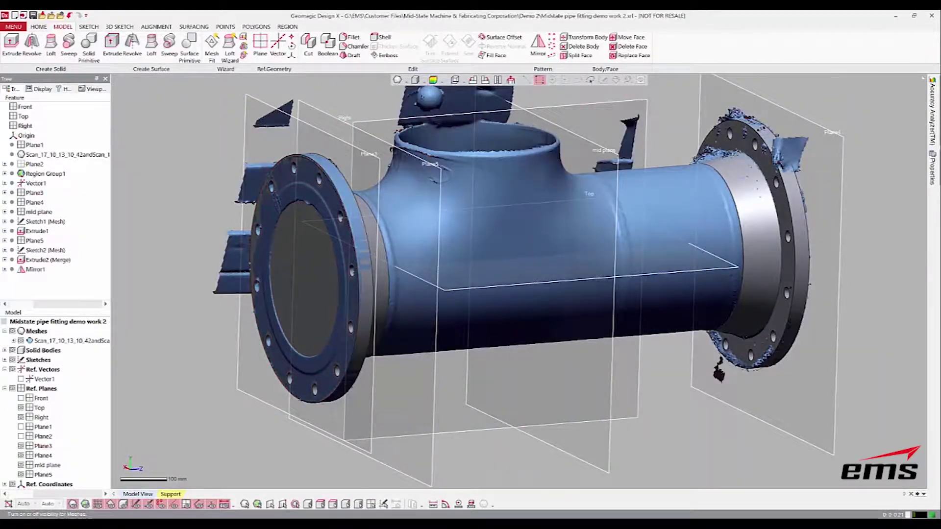
pyautogui.click(73, 504)
pyautogui.moveTo(657, 349); pyautogui.dragTo(688, 324, button='right')
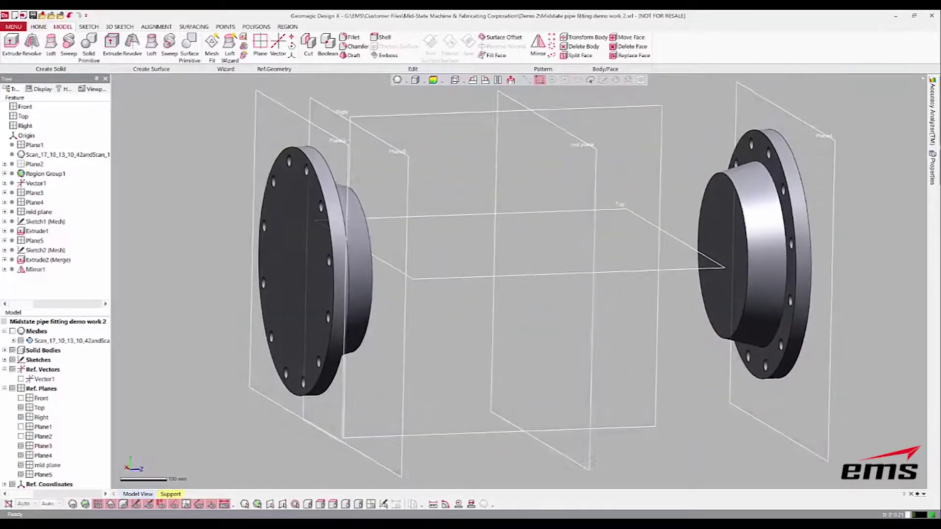
pyautogui.click(73, 504)
pyautogui.moveTo(555, 379)
pyautogui.mouseDown(button='right')
pyautogui.moveTo(624, 388)
pyautogui.moveTo(625, 445)
pyautogui.moveTo(394, 362)
pyautogui.moveTo(487, 280)
pyautogui.moveTo(189, 430)
pyautogui.mouseUp(button='right')
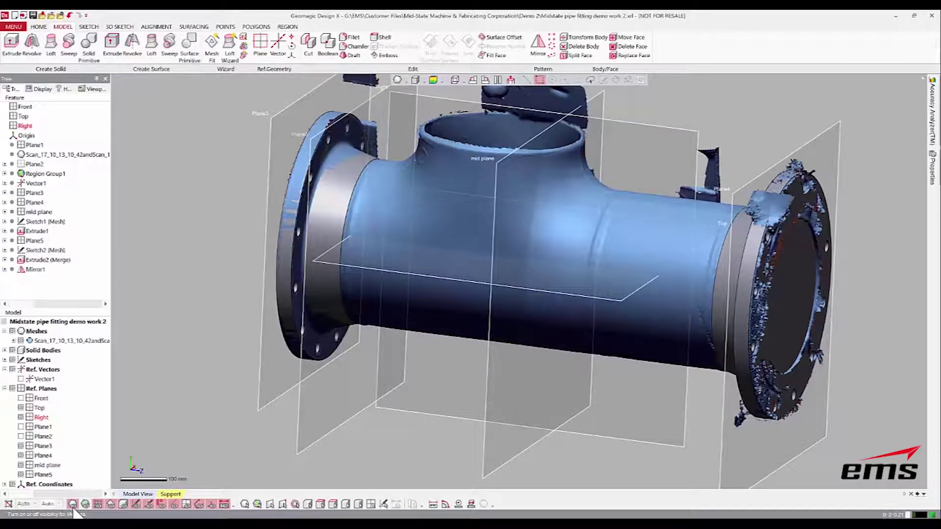
pyautogui.click(73, 504)
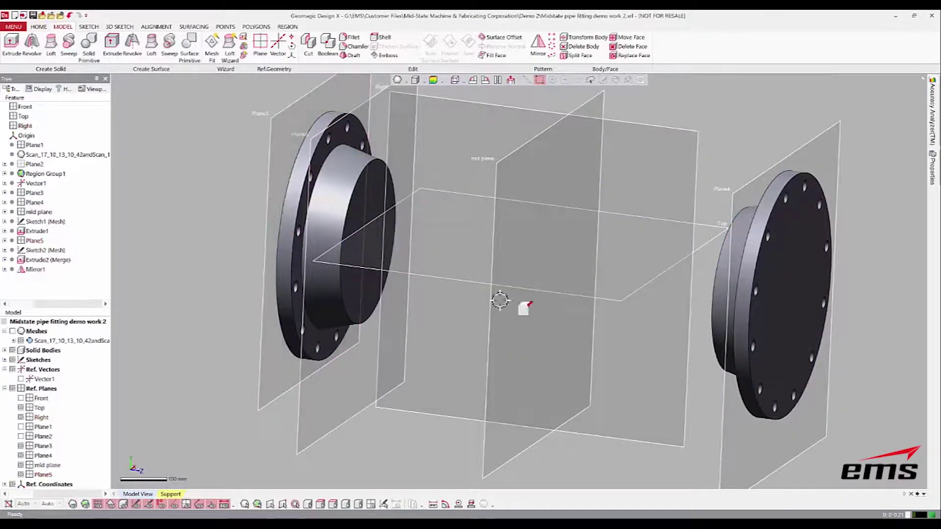
pyautogui.moveTo(599, 309); pyautogui.dragTo(637, 279, button='right')
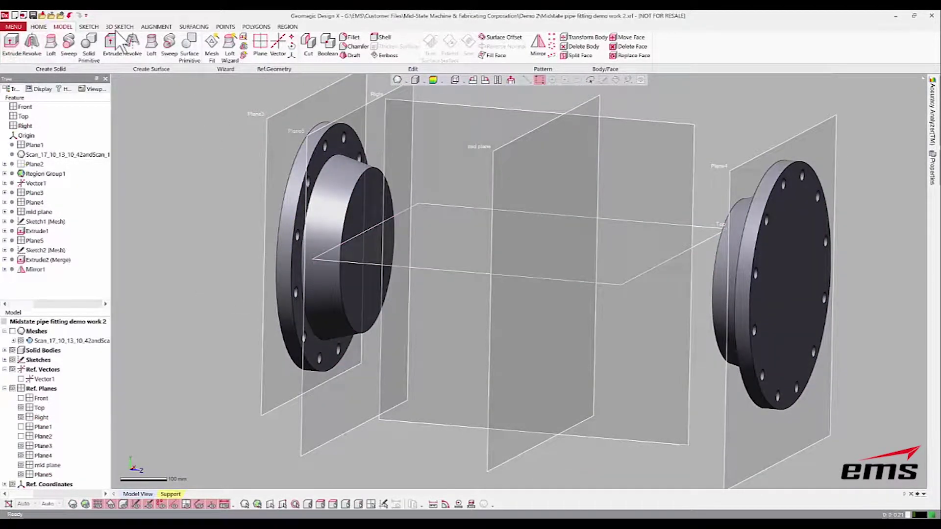
# - Create a regular sketch on the original neck's end face, convert its circular edge into the sketch, and exit
pyautogui.click(89, 27)
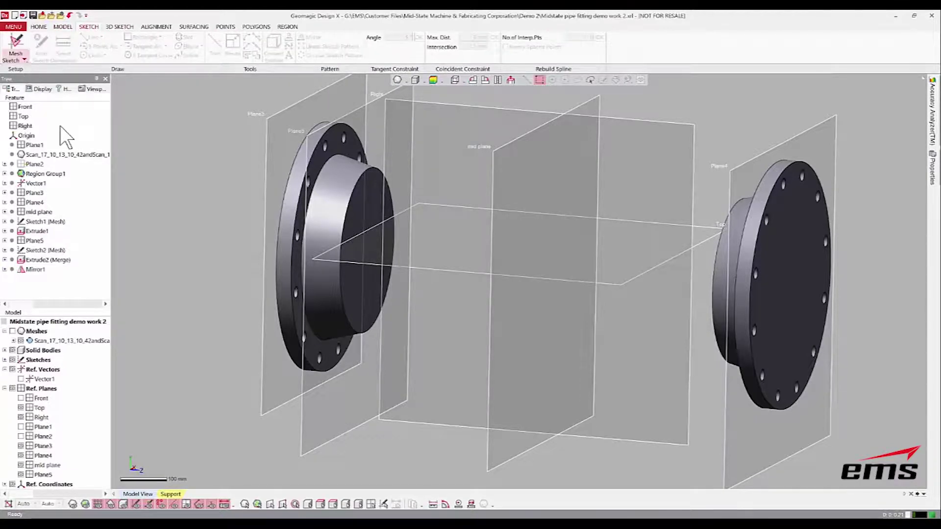
pyautogui.click(16, 47)
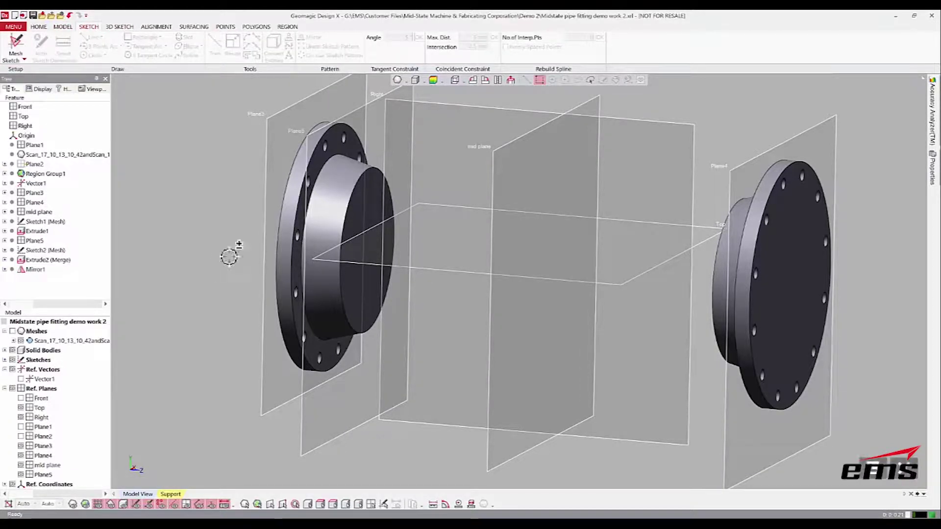
pyautogui.click(364, 199)
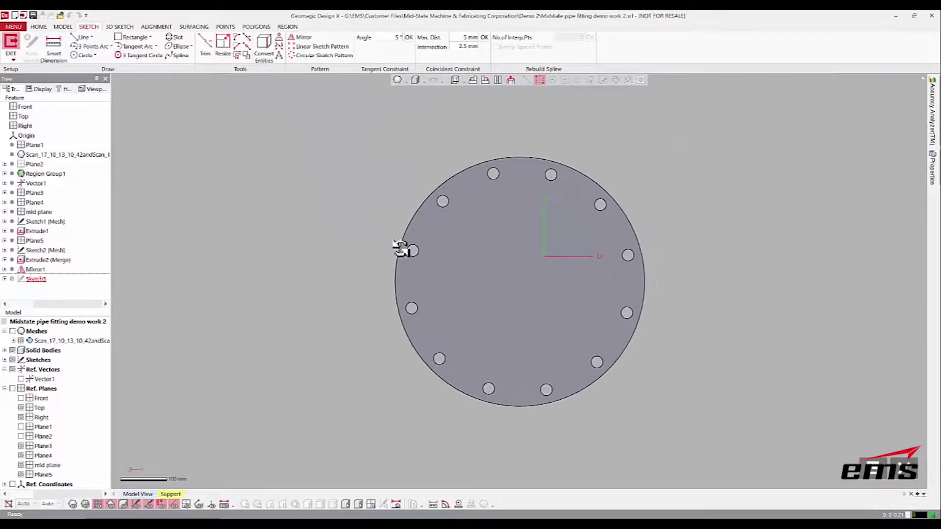
pyautogui.moveTo(426, 254)
pyautogui.mouseDown(button='right')
pyautogui.moveTo(615, 254)
pyautogui.moveTo(360, 143)
pyautogui.mouseUp(button='right')
pyautogui.click(263, 47)
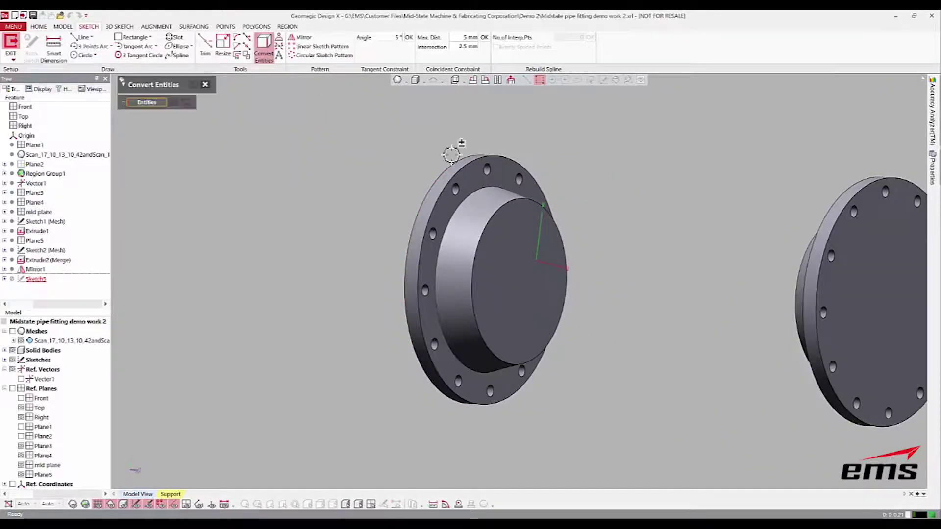
pyautogui.click(485, 223)
pyautogui.moveTo(561, 306); pyautogui.dragTo(662, 317, button='right')
pyautogui.click(193, 84)
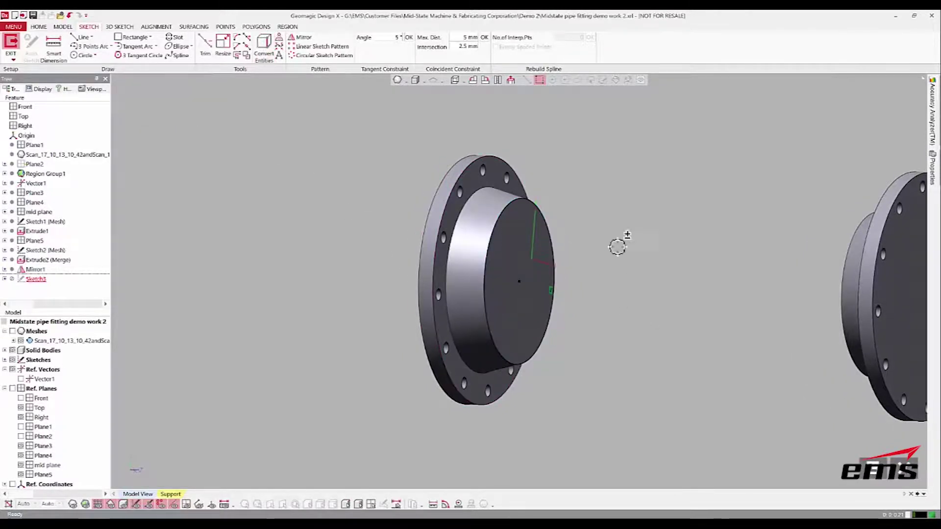
pyautogui.moveTo(571, 245); pyautogui.dragTo(379, 248, button='right')
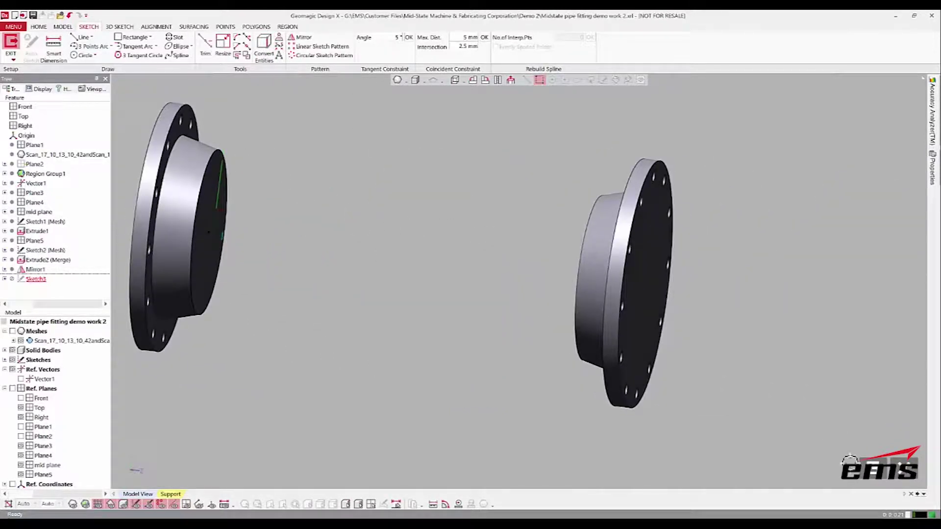
pyautogui.click(865, 470)
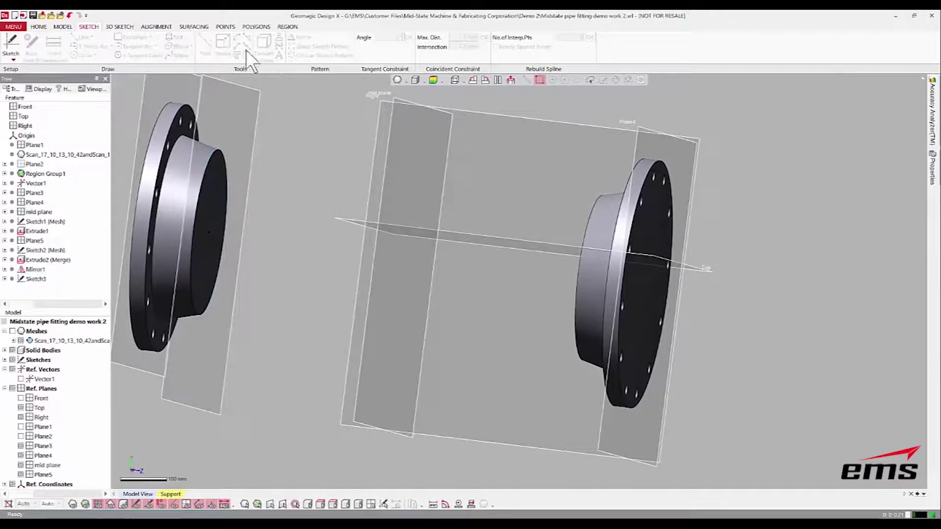
# - Extrude the converted neck circle with Up To Surface to the mirrored neck's end face, merged with the bodies
pyautogui.click(62, 27)
pyautogui.click(11, 43)
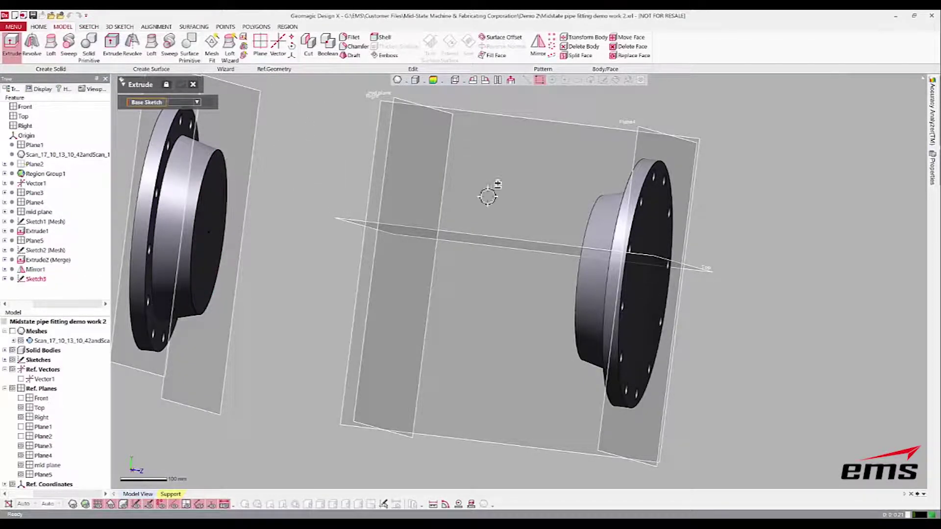
pyautogui.moveTo(469, 191)
pyautogui.mouseDown(button='right')
pyautogui.moveTo(298, 198)
pyautogui.moveTo(289, 215)
pyautogui.mouseUp(button='right')
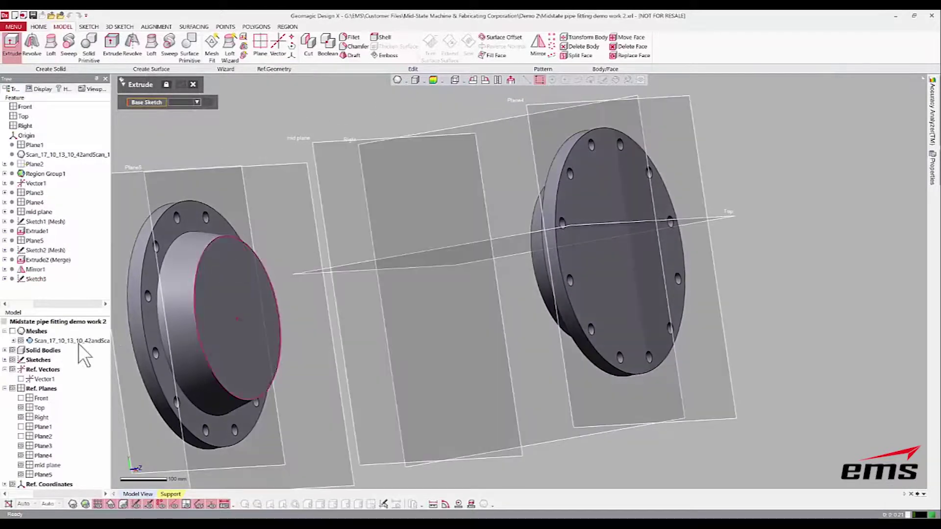
pyautogui.click(36, 279)
pyautogui.moveTo(178, 152); pyautogui.dragTo(466, 236, button='right')
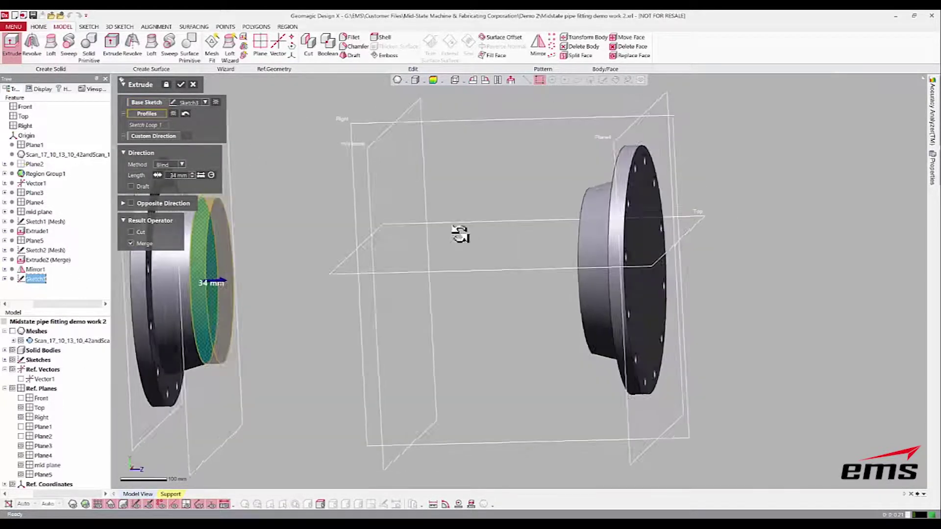
pyautogui.click(182, 165)
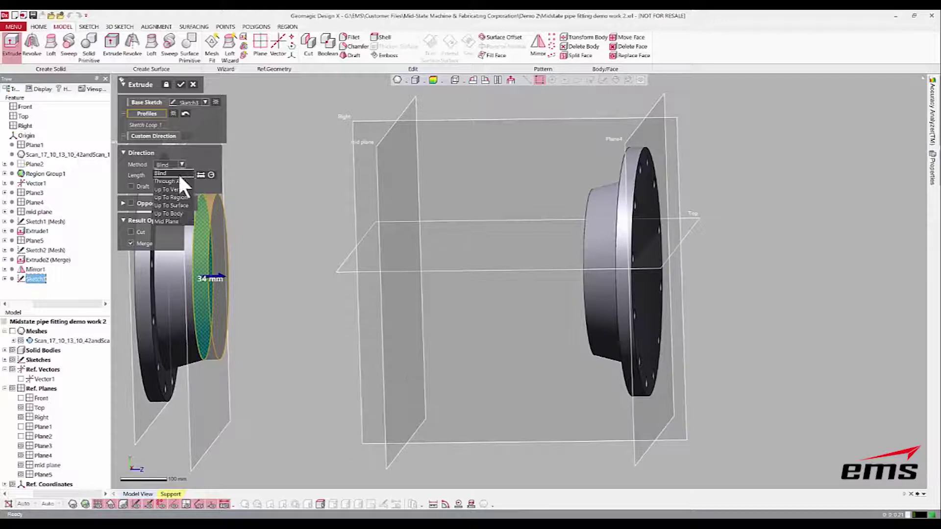
pyautogui.click(173, 205)
pyautogui.moveTo(298, 255); pyautogui.dragTo(647, 279, button='right')
pyautogui.click(597, 260)
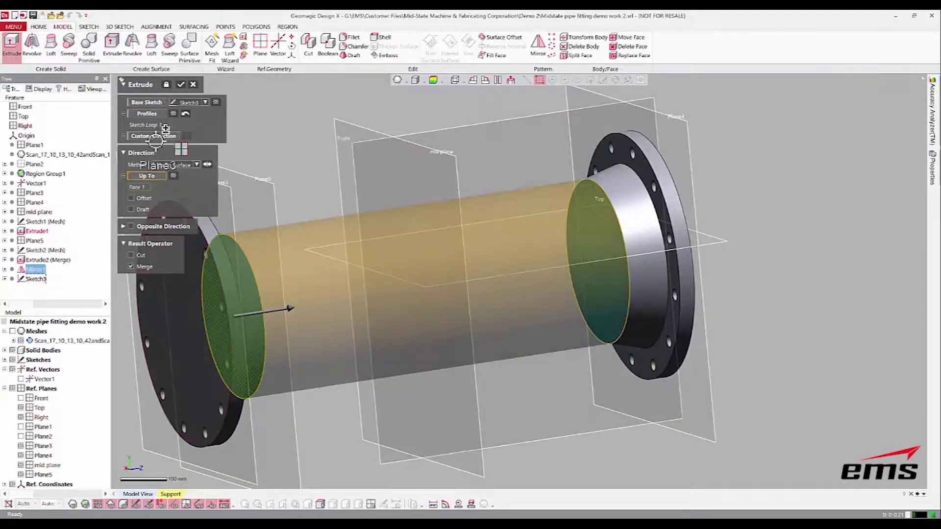
pyautogui.press('Return')
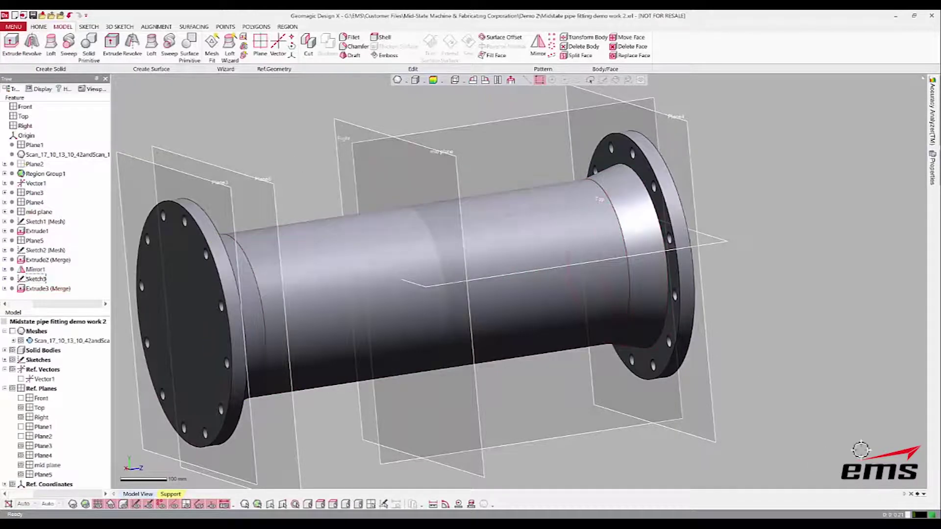
# - Show the scan mesh again and save the model as Midstate pipe fitting demo work 3.xrl, replacing the existing file
pyautogui.click(72, 503)
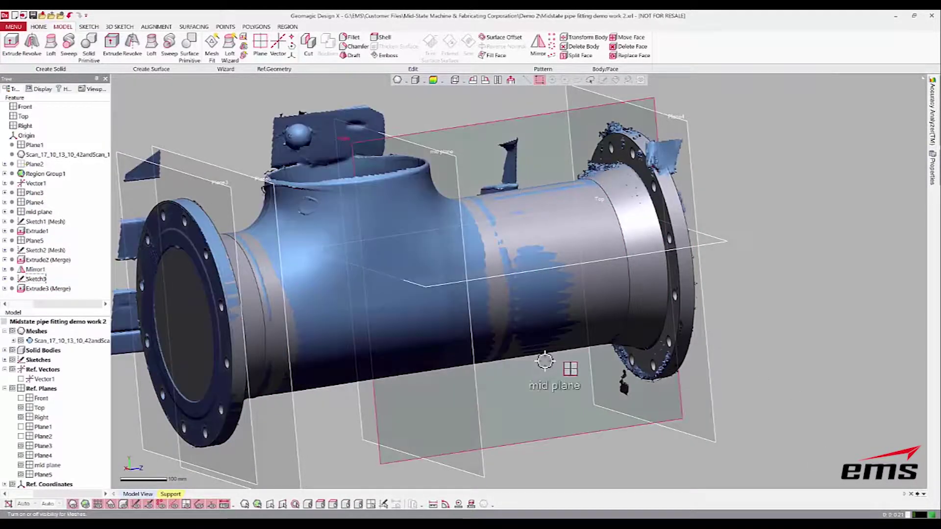
pyautogui.moveTo(562, 361); pyautogui.dragTo(483, 269, button='right')
pyautogui.click(20, 28)
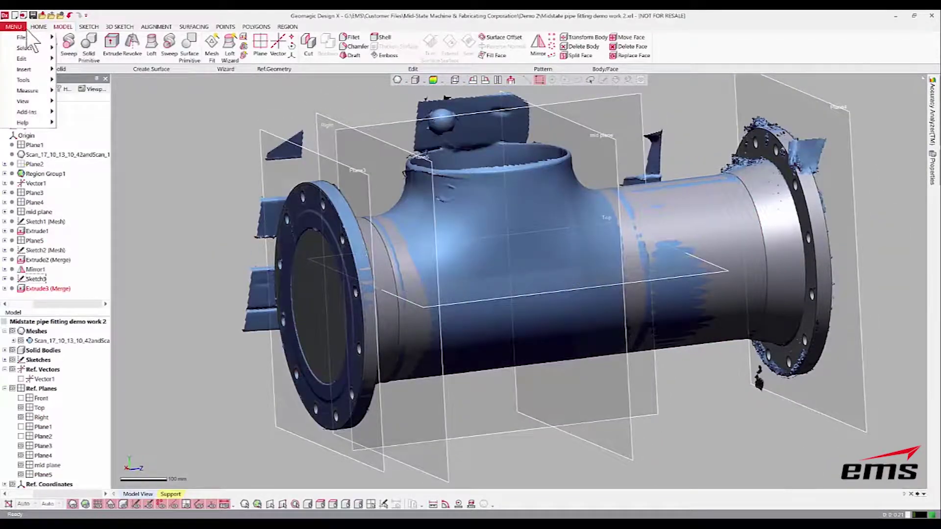
pyautogui.moveTo(27, 37)
pyautogui.click(95, 73)
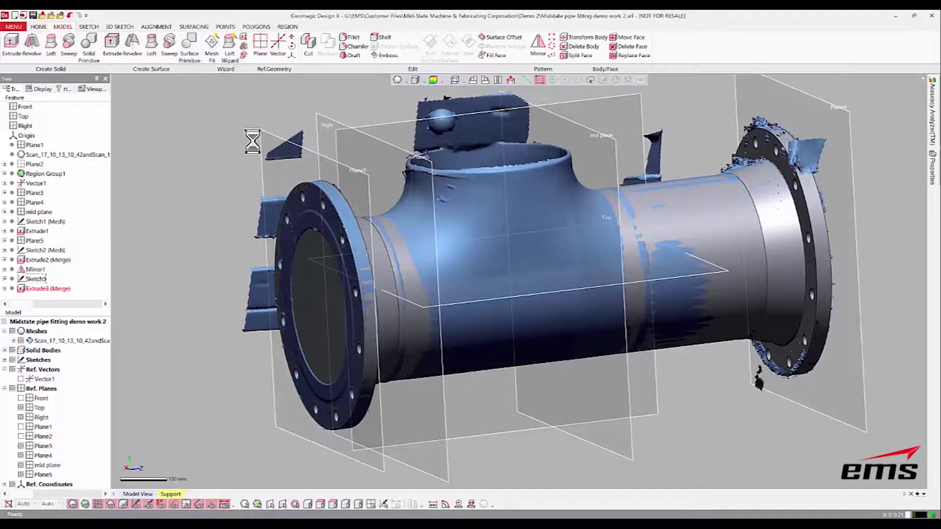
pyautogui.click(285, 103)
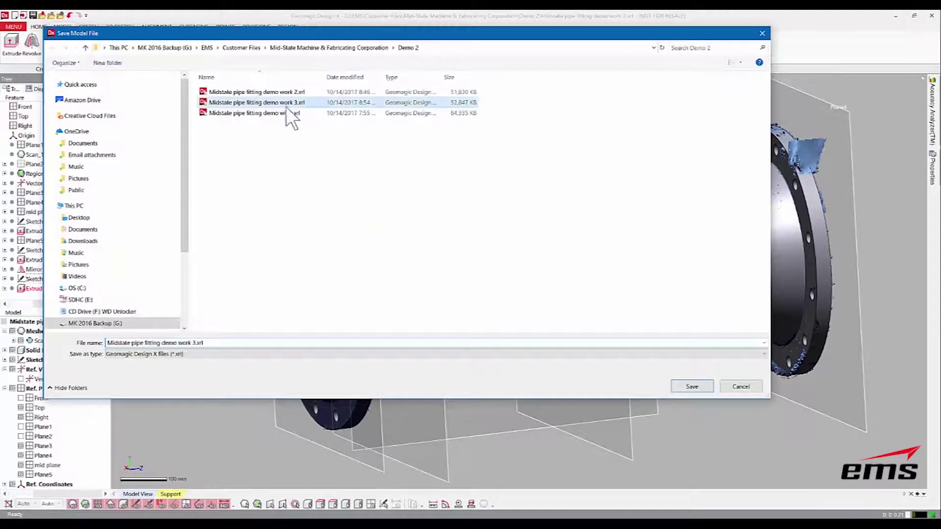
pyautogui.click(692, 387)
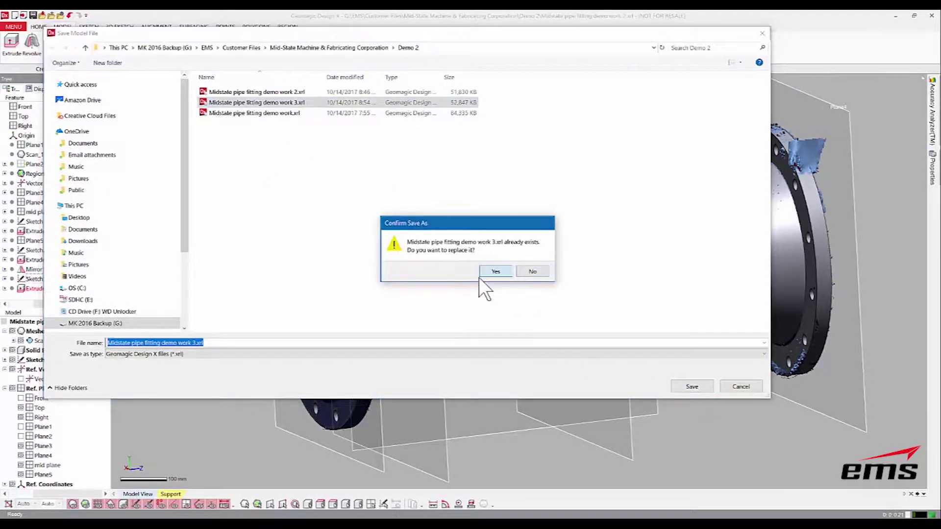
pyautogui.click(494, 270)
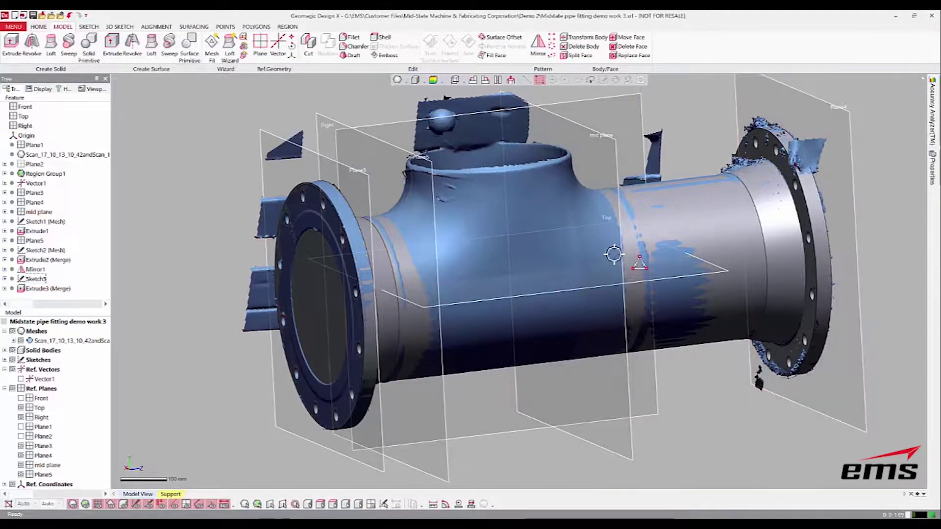
# - Start a new reference plane using the Offset method, viewing the pipe from the side
pyautogui.moveTo(715, 263); pyautogui.dragTo(608, 275, button='right')
pyautogui.click(473, 81)
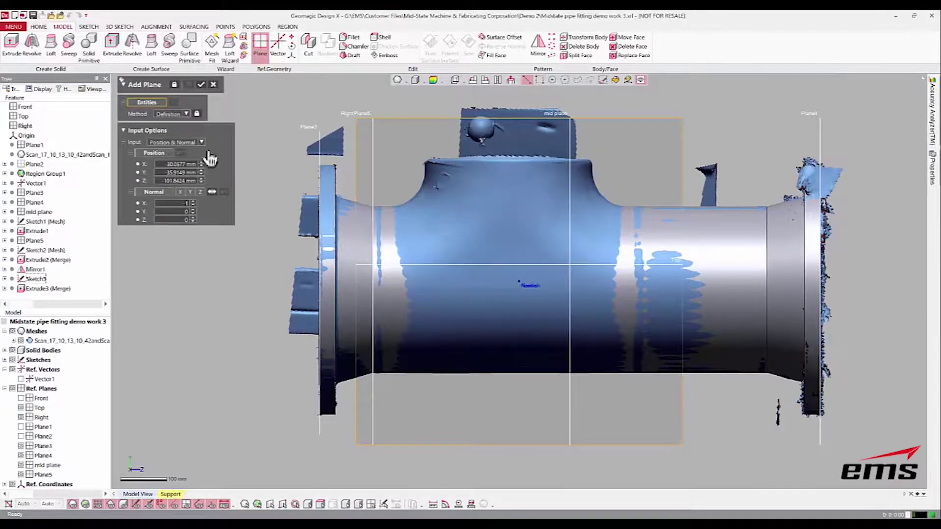
pyautogui.click(179, 114)
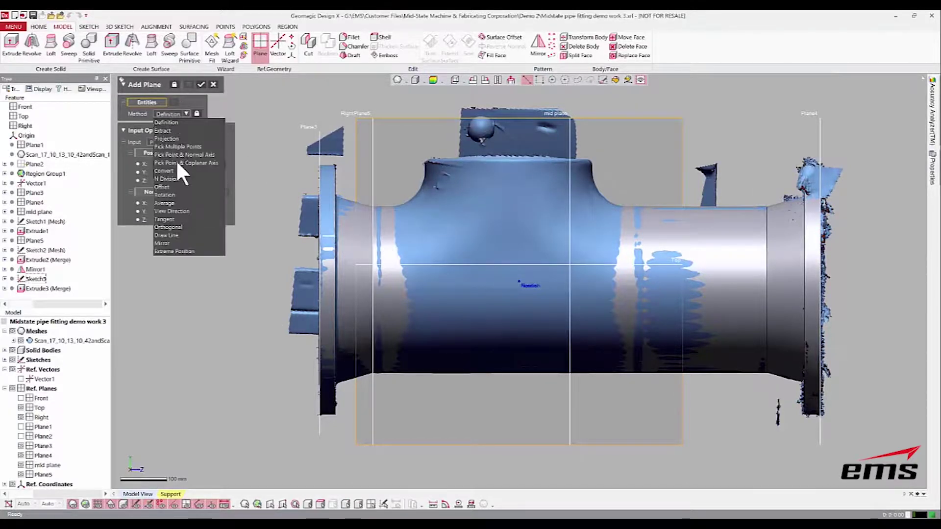
pyautogui.click(380, 414)
pyautogui.click(523, 285)
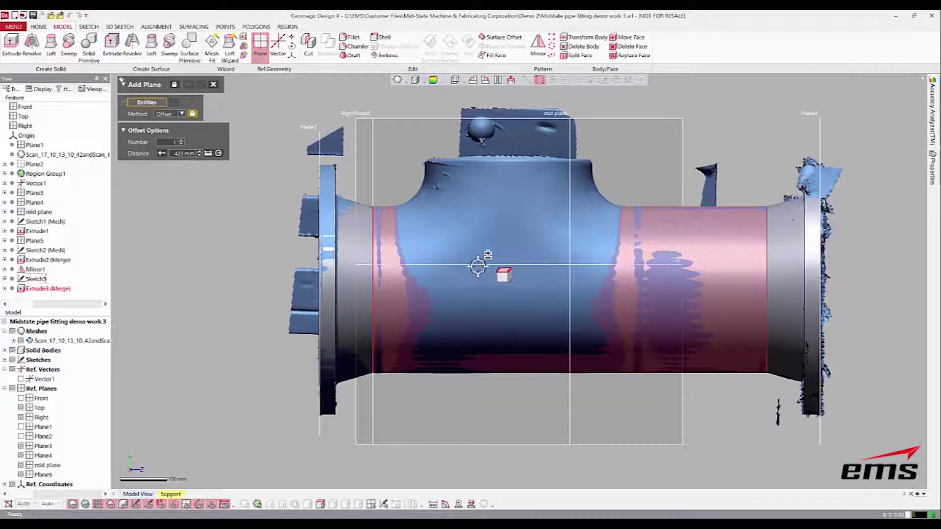
# - Hide the solid body, keep the scan mesh displayed, and select the Top plane as the offset reference
pyautogui.moveTo(475, 331); pyautogui.dragTo(556, 356, button='right')
pyautogui.click(175, 102)
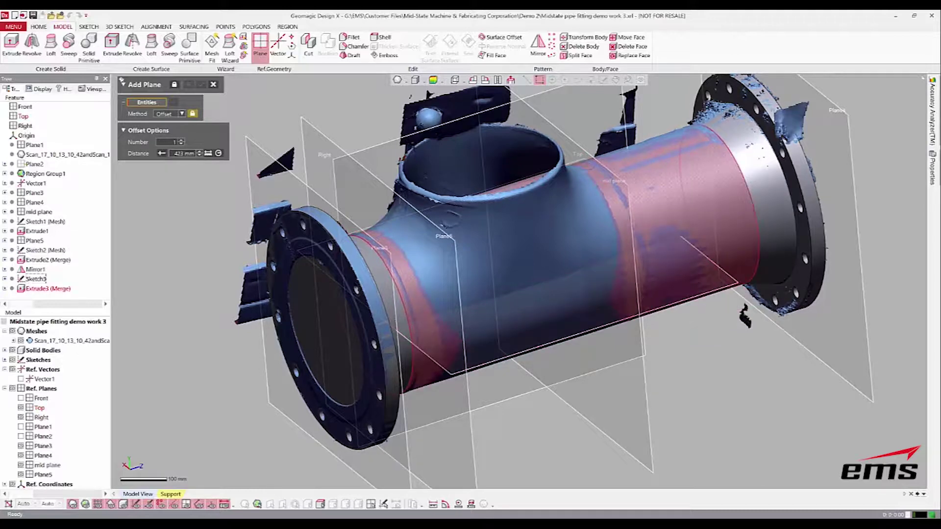
pyautogui.click(73, 504)
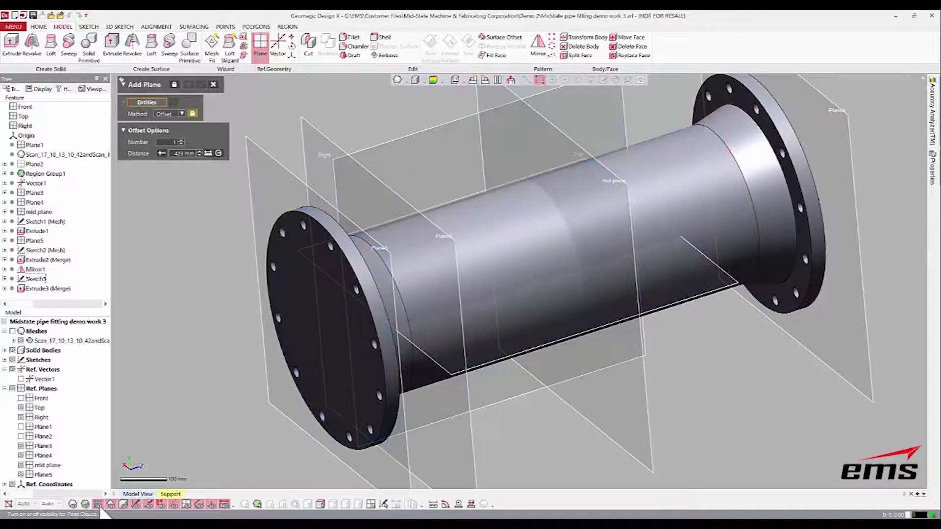
pyautogui.click(123, 504)
pyautogui.click(701, 305)
pyautogui.click(79, 506)
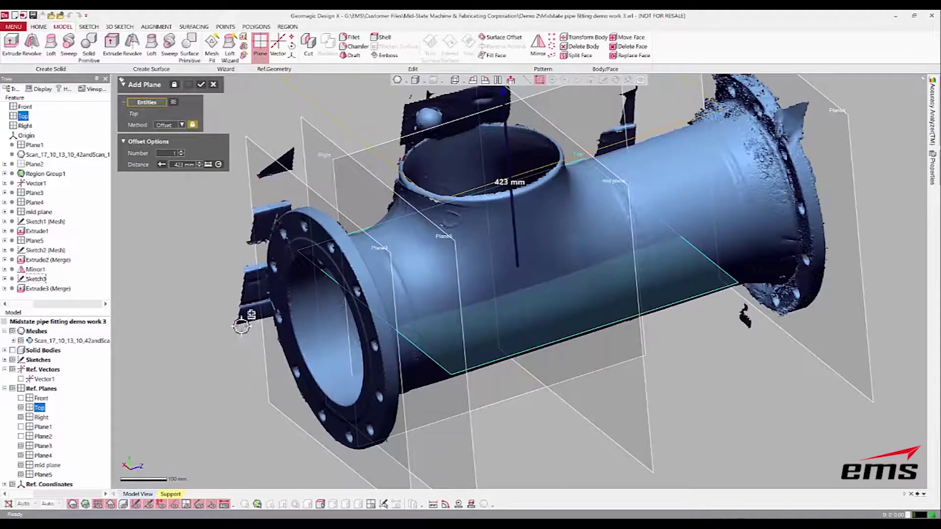
# - Offset the new plane 225 mm from the Top plane to the branch outlet's rim and create it
pyautogui.click(472, 80)
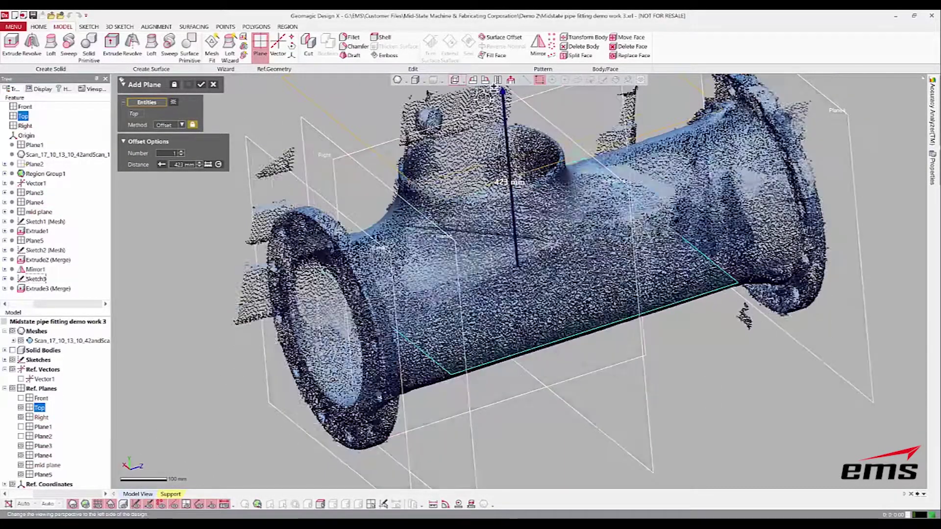
pyautogui.keyDown('ctrl'); pyautogui.moveTo(515, 264); pyautogui.dragTo(483, 369, button='right'); pyautogui.keyUp('ctrl')
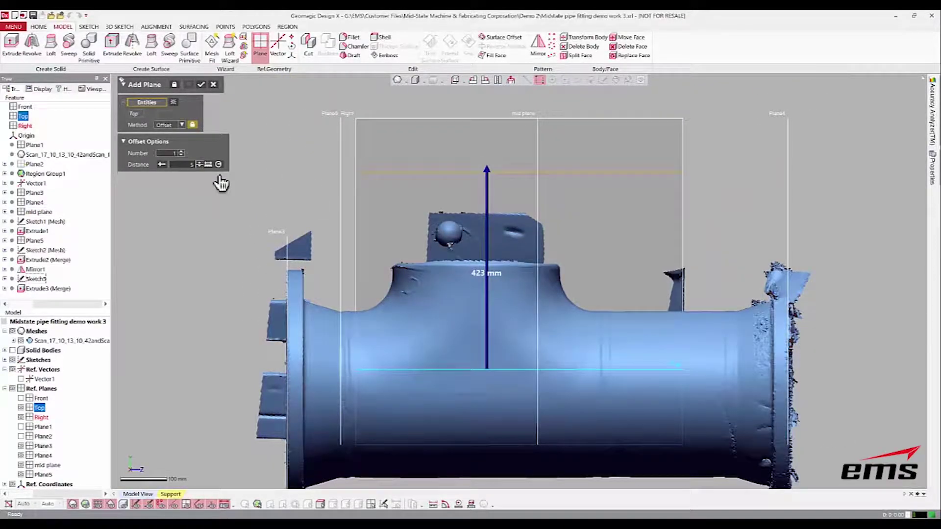
pyautogui.press('Return')
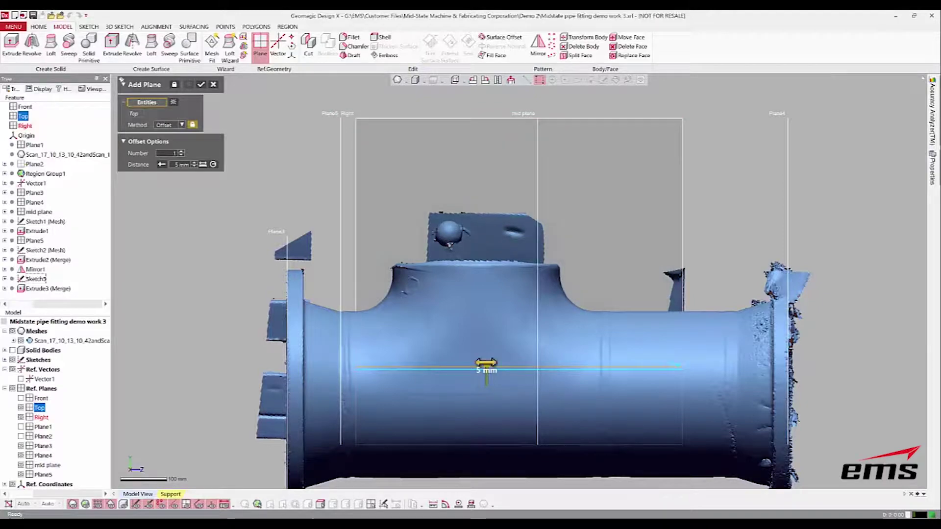
pyautogui.moveTo(486, 360); pyautogui.dragTo(484, 262)
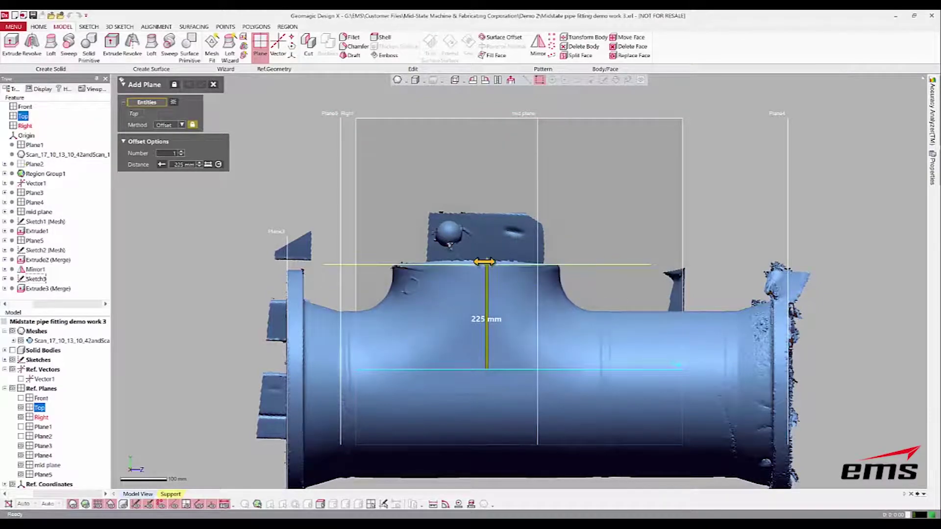
pyautogui.click(200, 85)
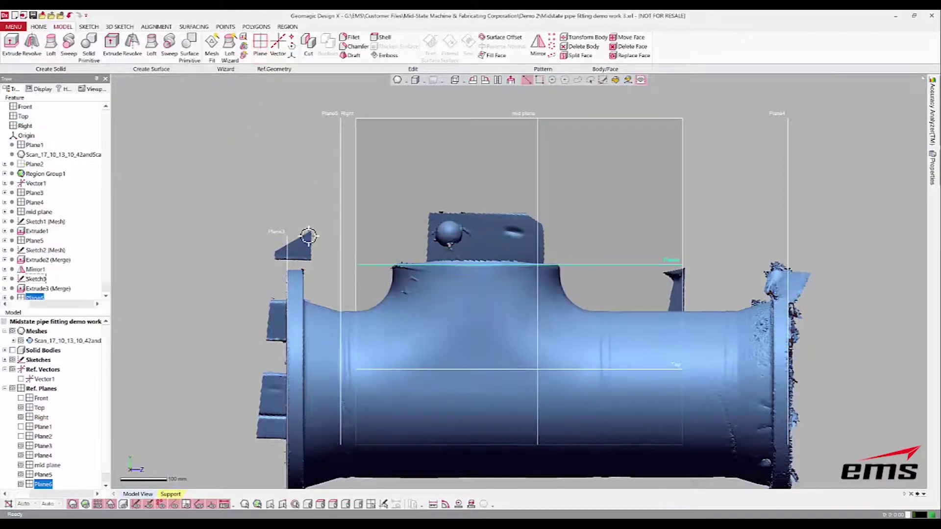
# - Set up a mesh sketch on the new branch plane with the section offset 1 mm from it, and hide the mesh
pyautogui.moveTo(454, 328); pyautogui.dragTo(643, 333, button='right')
pyautogui.moveTo(572, 358)
pyautogui.mouseDown(button='right')
pyautogui.moveTo(531, 258)
pyautogui.moveTo(176, 180)
pyautogui.mouseUp(button='right')
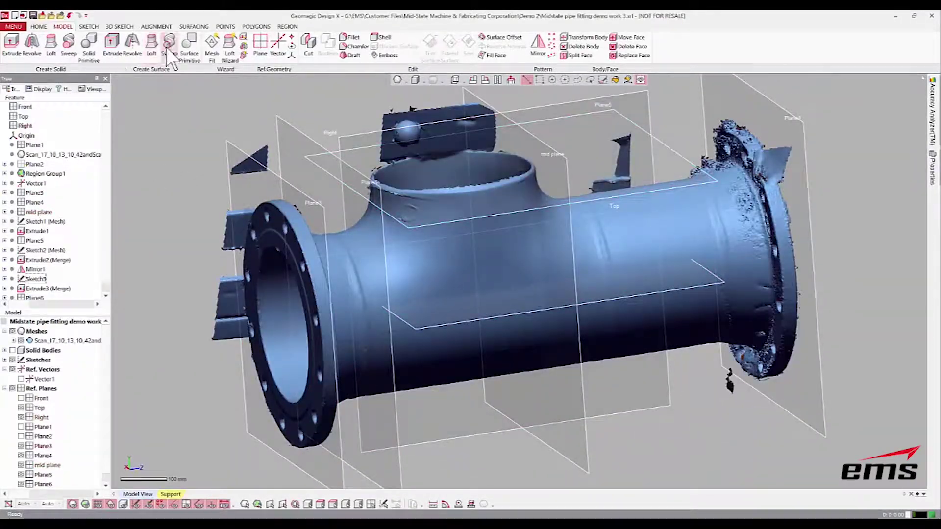
pyautogui.click(89, 27)
pyautogui.click(12, 58)
pyautogui.click(36, 74)
pyautogui.click(676, 174)
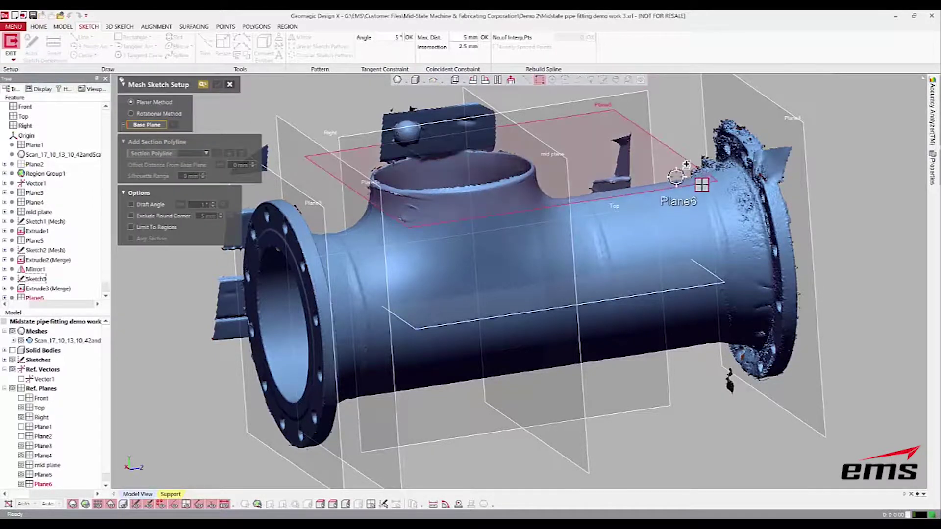
pyautogui.click(690, 161)
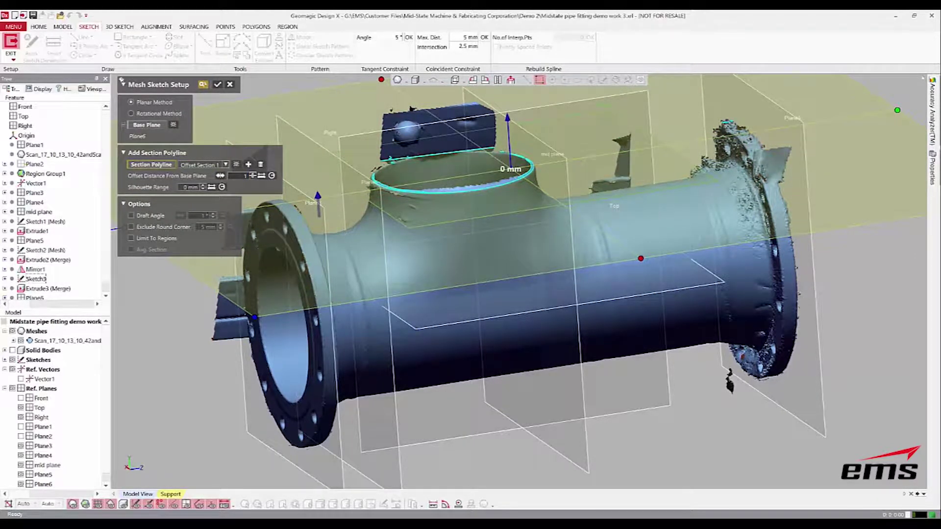
pyautogui.press('Return')
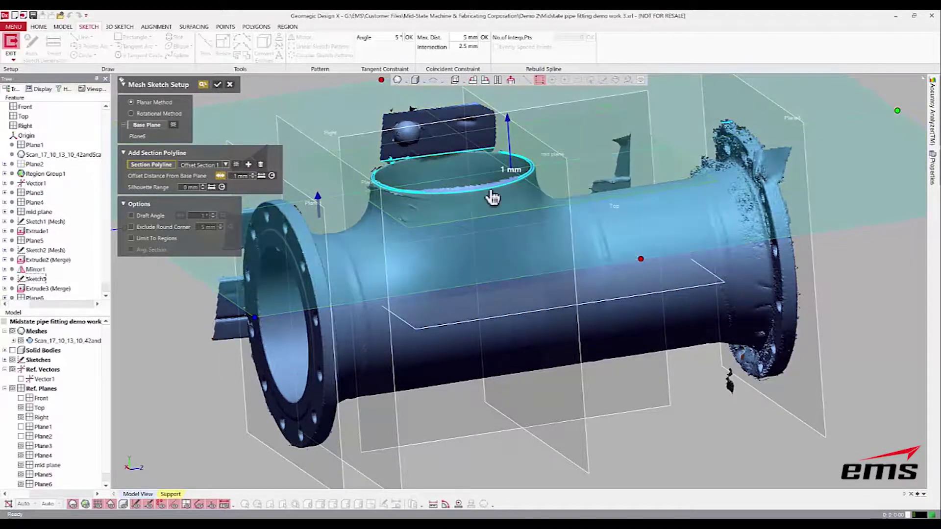
pyautogui.click(217, 86)
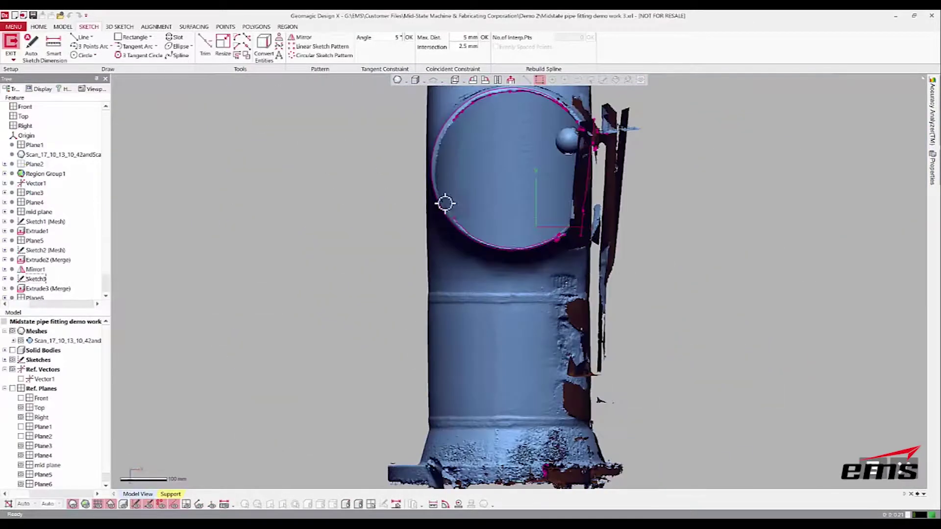
pyautogui.keyDown('ctrl'); pyautogui.moveTo(491, 293); pyautogui.dragTo(459, 425, button='right'); pyautogui.keyUp('ctrl')
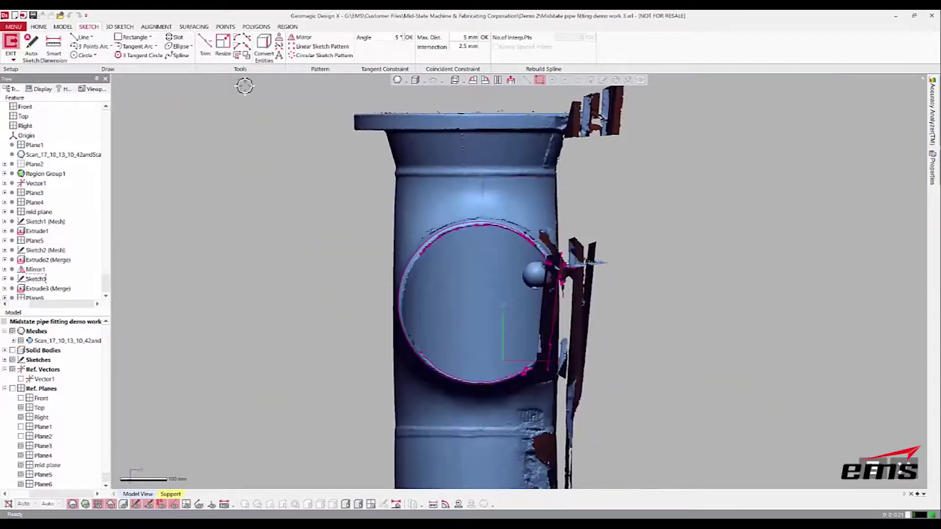
pyautogui.click(73, 503)
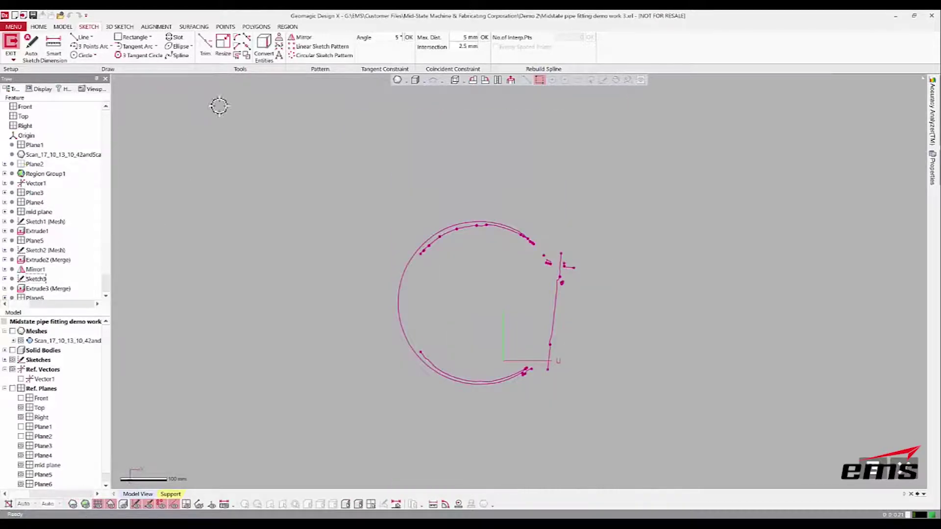
pyautogui.click(86, 54)
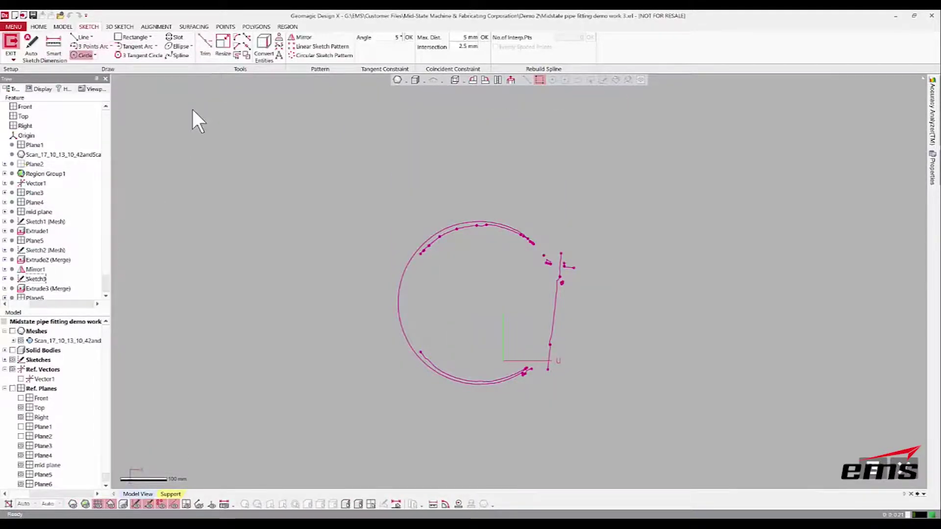
pyautogui.click(398, 296)
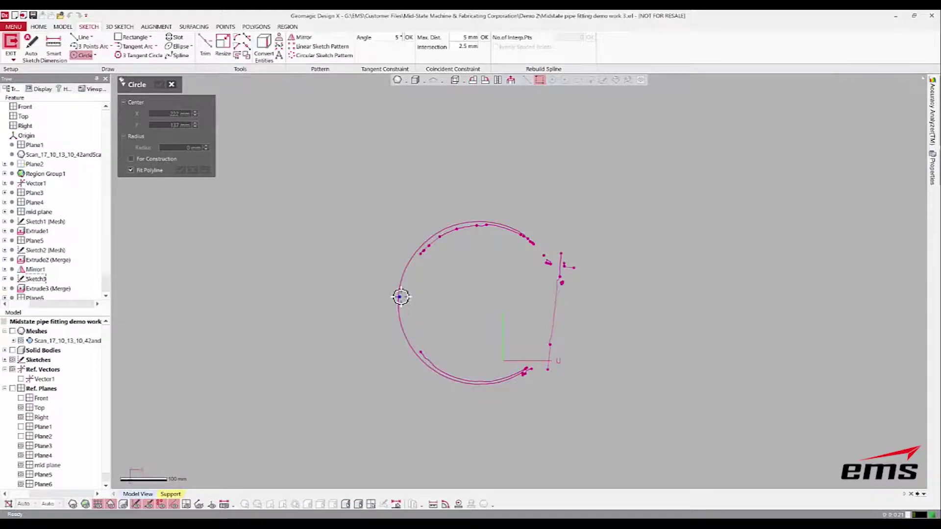
pyautogui.click(364, 267)
pyautogui.press('Escape')
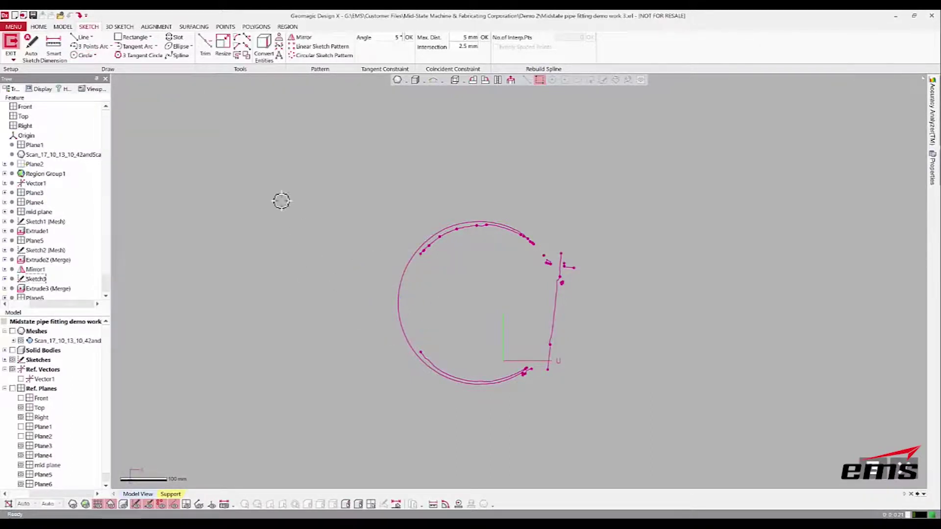
# - Fit a circle to the branch outlet's outer section polyline, accept it, and exit the mesh sketch
pyautogui.moveTo(367, 267); pyautogui.dragTo(413, 315)
pyautogui.click(160, 85)
pyautogui.click(873, 468)
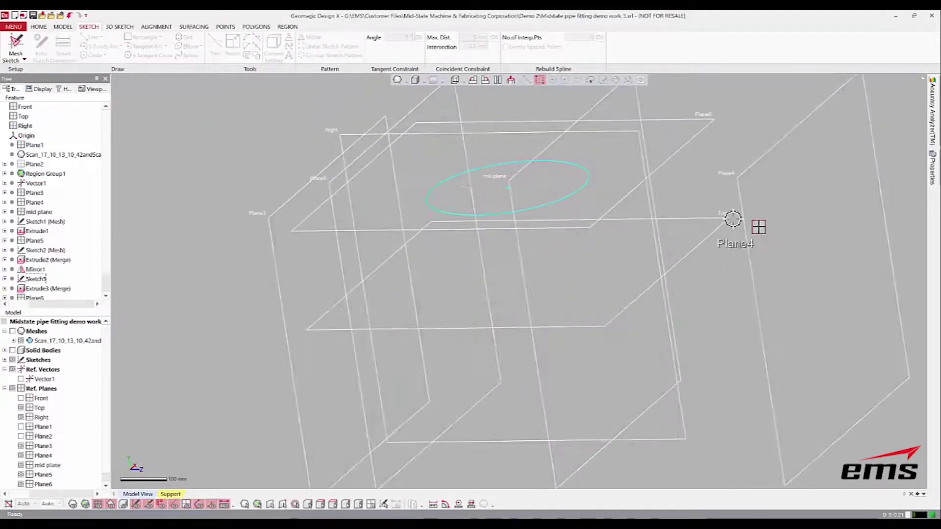
# - Show the solid bodies again and deselect the branch circle sketch
pyautogui.moveTo(586, 420); pyautogui.dragTo(699, 227, button='right')
pyautogui.click(123, 506)
pyautogui.moveTo(460, 411); pyautogui.dragTo(613, 323, button='right')
pyautogui.moveTo(116, 225); pyautogui.dragTo(256, 122, button='right')
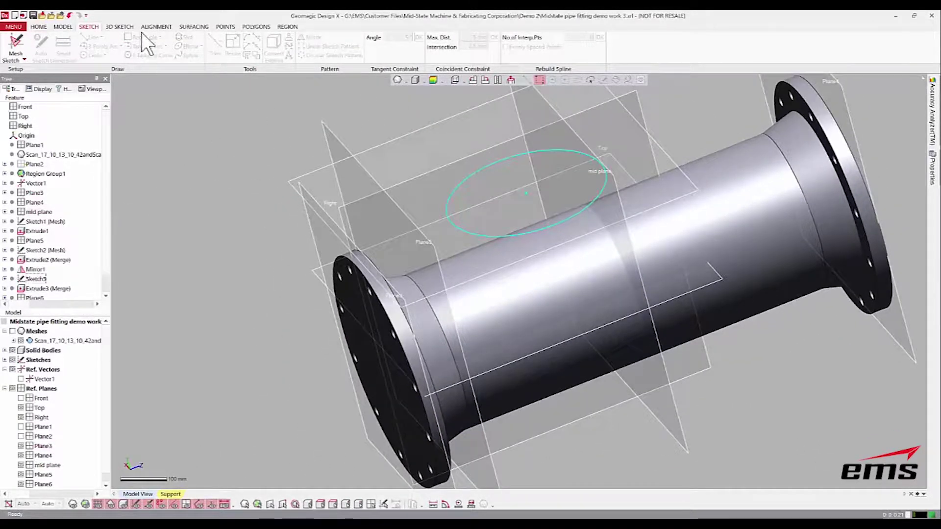
pyautogui.click(63, 26)
pyautogui.moveTo(451, 185)
pyautogui.mouseDown(button='right')
pyautogui.moveTo(487, 157)
pyautogui.moveTo(274, 164)
pyautogui.mouseUp(button='right')
pyautogui.click(275, 165)
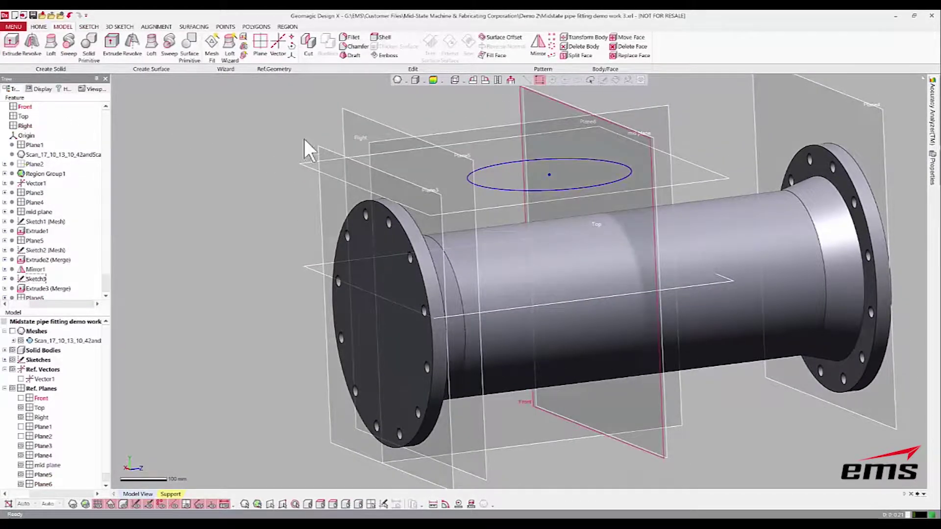
# - Extrude the branch circle 285 mm down into the main pipe with the Blind method, merged with the body
pyautogui.press('e')
pyautogui.click(499, 190)
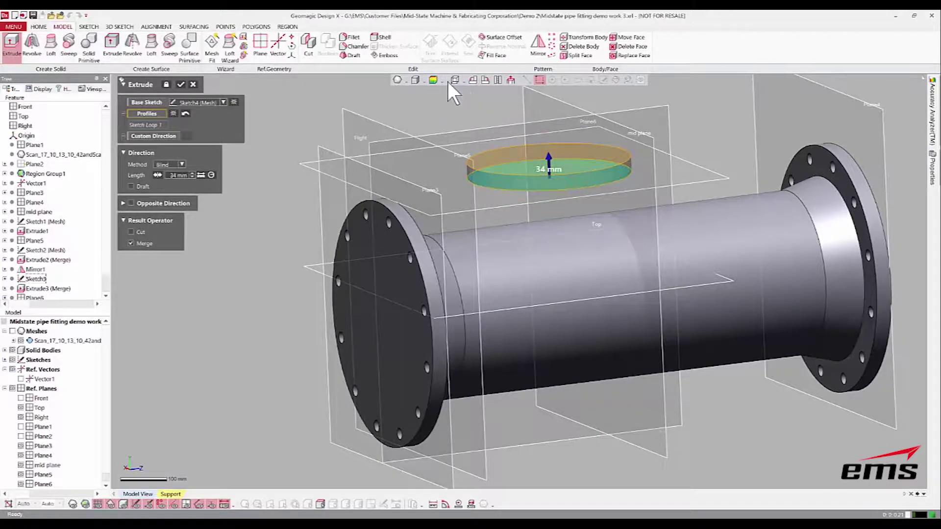
pyautogui.click(471, 110)
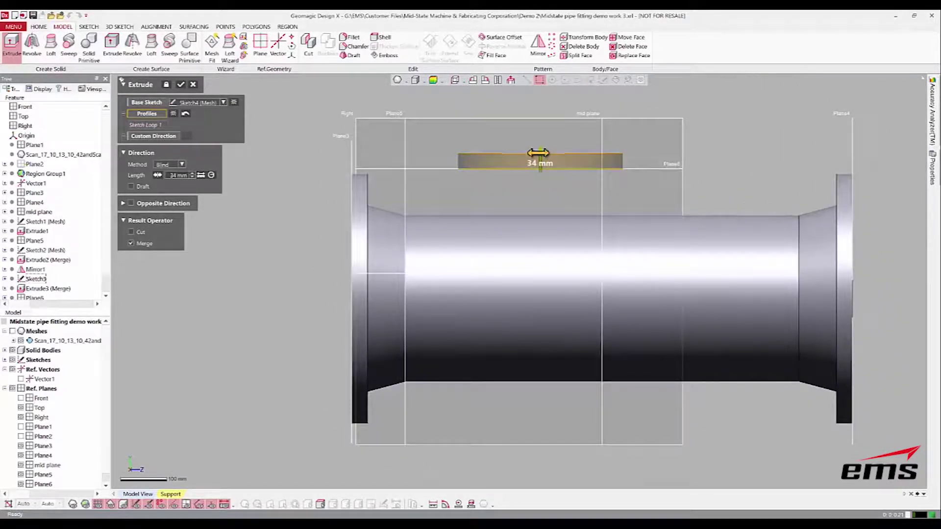
pyautogui.moveTo(545, 246); pyautogui.dragTo(547, 300)
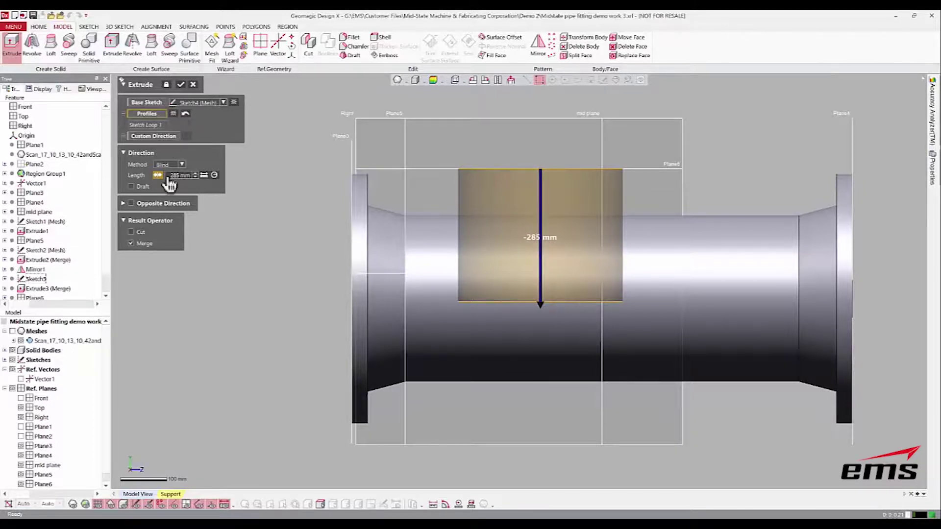
pyautogui.click(181, 84)
pyautogui.moveTo(607, 323); pyautogui.dragTo(684, 341, button='right')
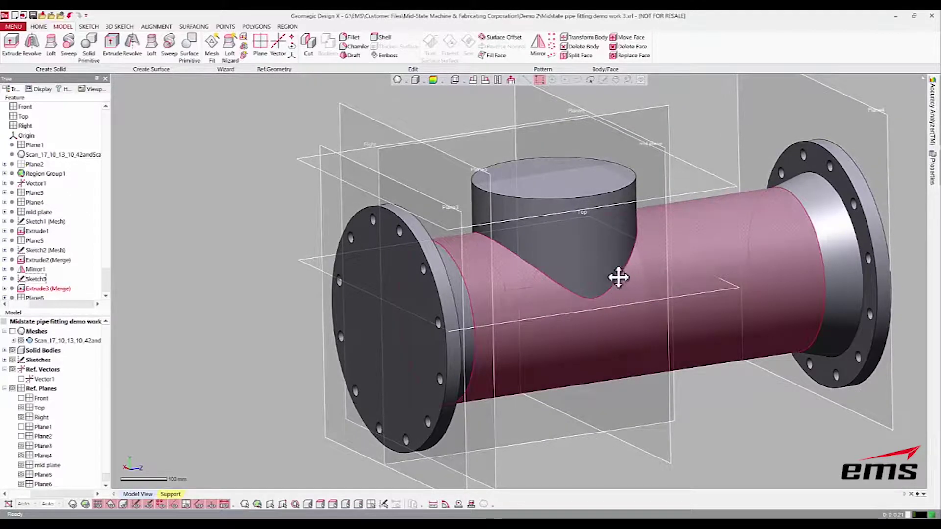
pyautogui.keyDown('ctrl'); pyautogui.moveTo(615, 276); pyautogui.dragTo(531, 286, button='right'); pyautogui.keyUp('ctrl')
# - Save the model with the new branch extrusion
pyautogui.click(13, 26)
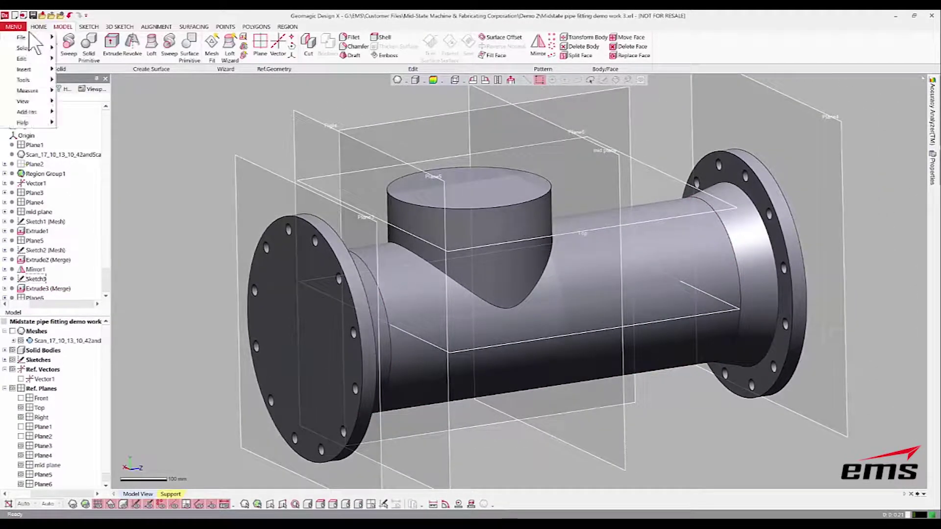
pyautogui.moveTo(39, 35)
pyautogui.click(88, 60)
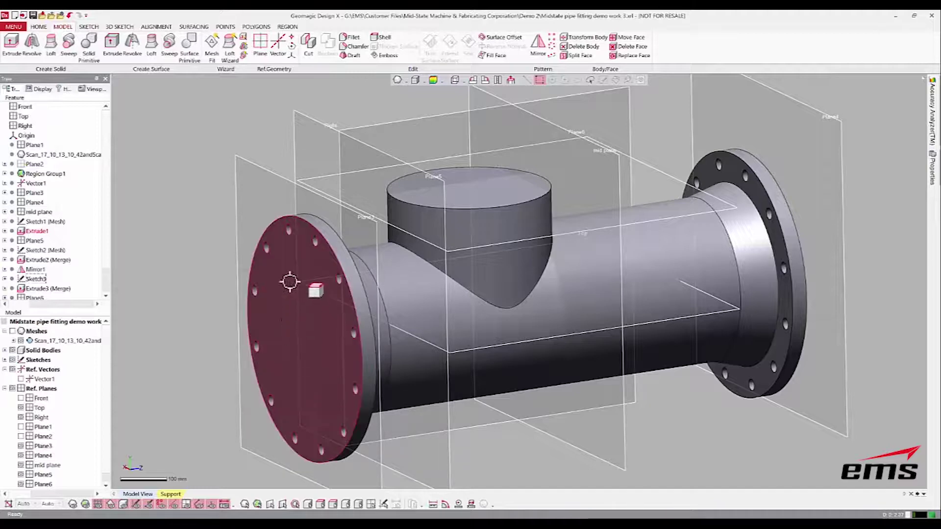
# - Show the scan mesh and set up a mesh sketch on the original flange's outer face with a 0 mm section offset
pyautogui.moveTo(437, 287); pyautogui.dragTo(459, 290, button='right')
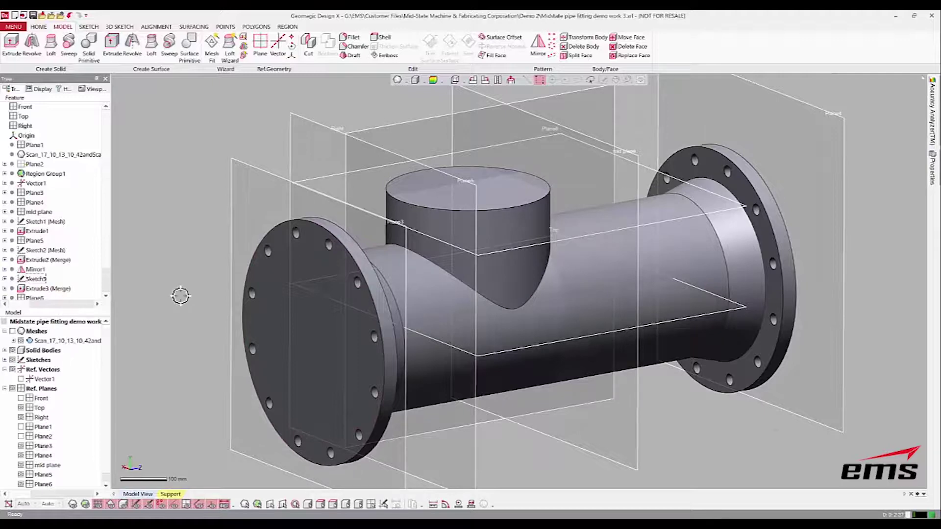
pyautogui.keyDown('ctrl'); pyautogui.moveTo(416, 292); pyautogui.dragTo(400, 254, button='right'); pyautogui.keyUp('ctrl')
pyautogui.hotkey('ctrl', '2')
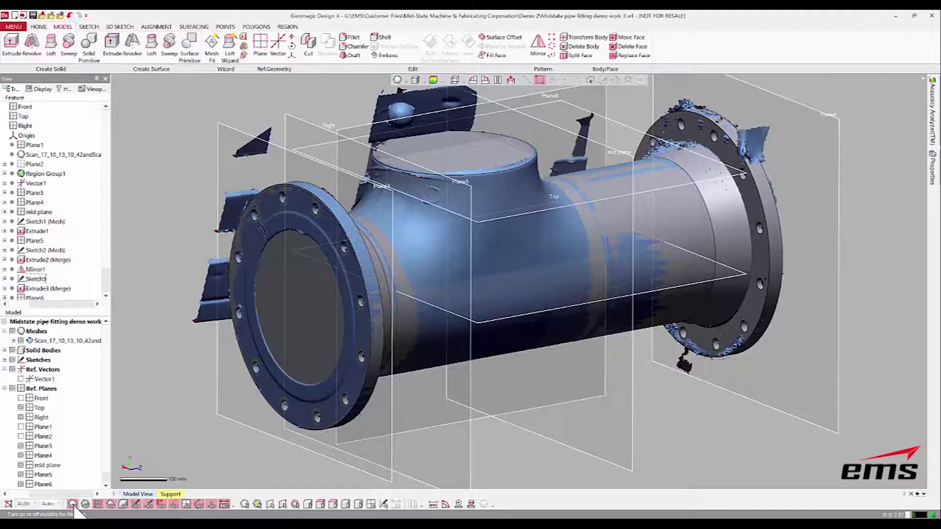
pyautogui.click(88, 28)
pyautogui.click(270, 282)
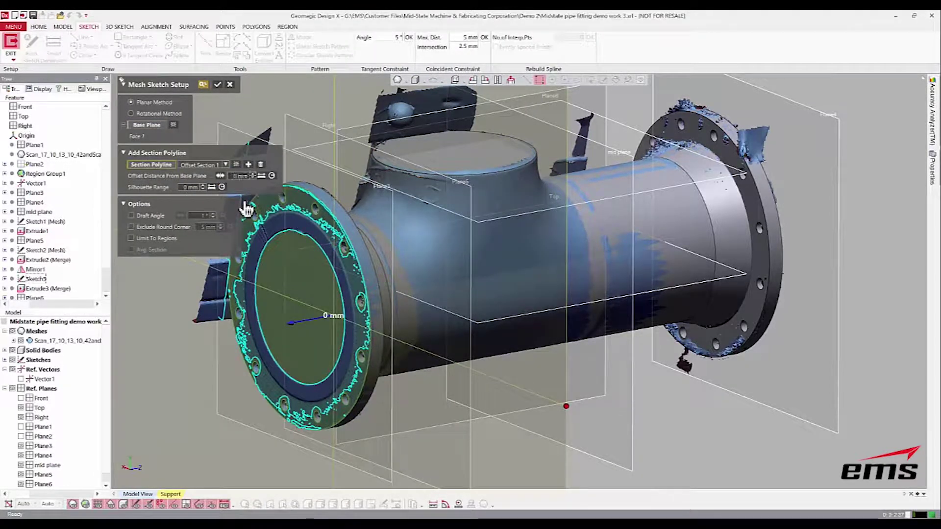
pyautogui.click(217, 85)
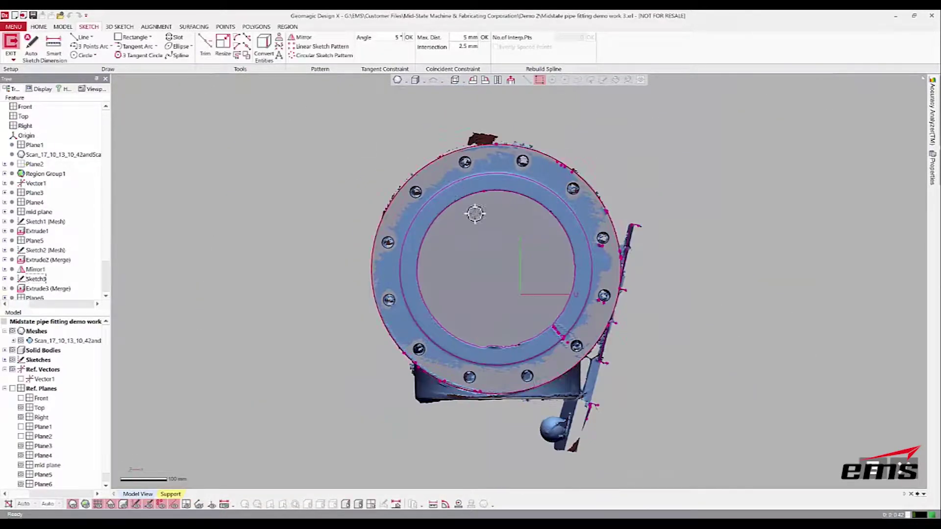
# - Hide the scan mesh and sketch a circle of about 207 mm radius fitted to the flange ring's outer section polyline
pyautogui.scroll(2, 533, 249)
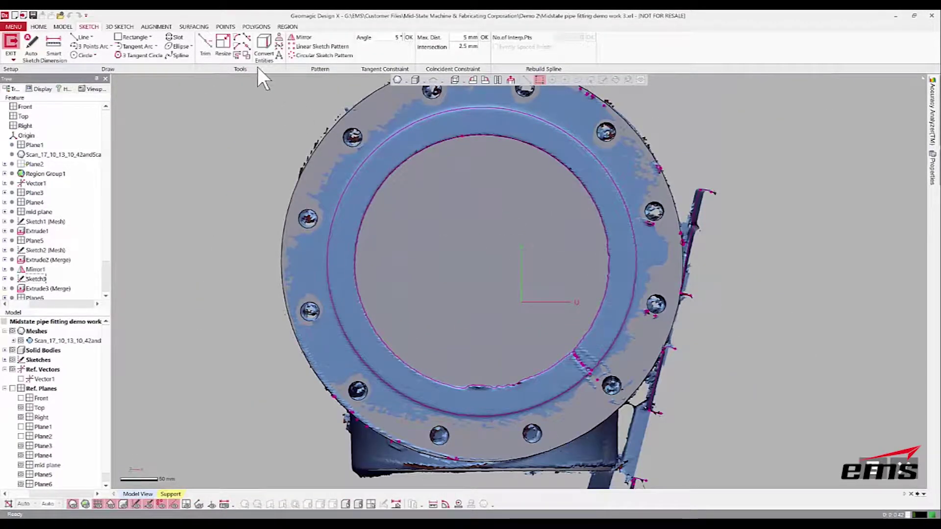
pyautogui.click(73, 504)
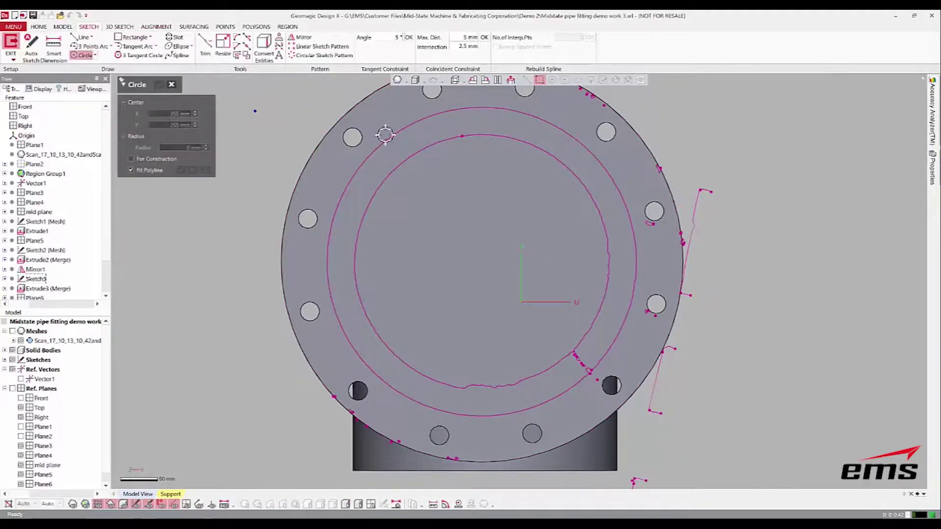
pyautogui.click(81, 55)
pyautogui.moveTo(376, 125); pyautogui.dragTo(406, 140)
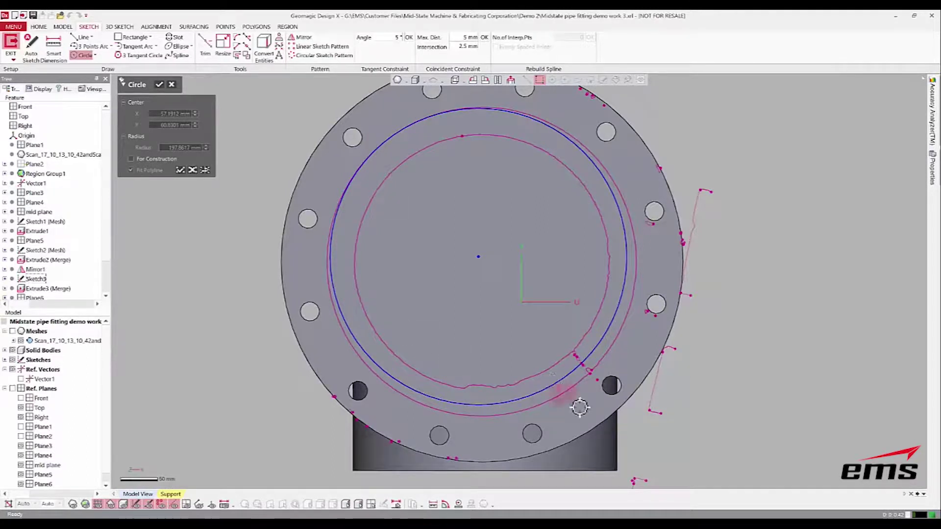
pyautogui.click(580, 407)
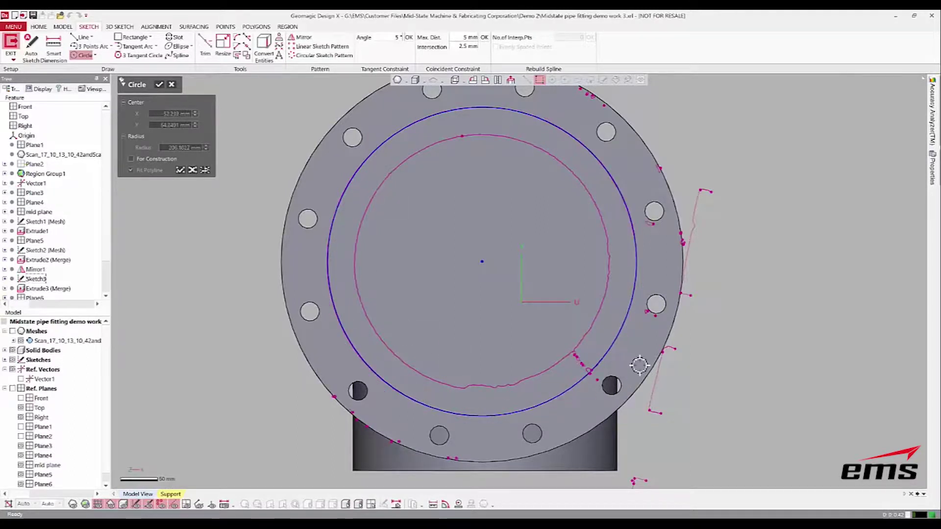
pyautogui.click(171, 86)
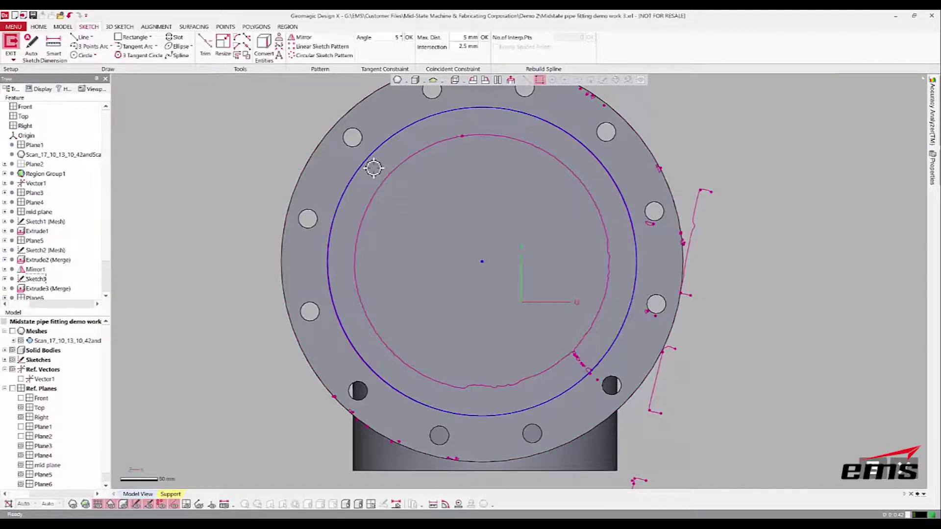
# - Hide the solid bodies, fit a concentric circle of about 170 mm radius to the inner bore polyline, and finish the mesh sketch
pyautogui.moveTo(372, 168); pyautogui.dragTo(438, 211)
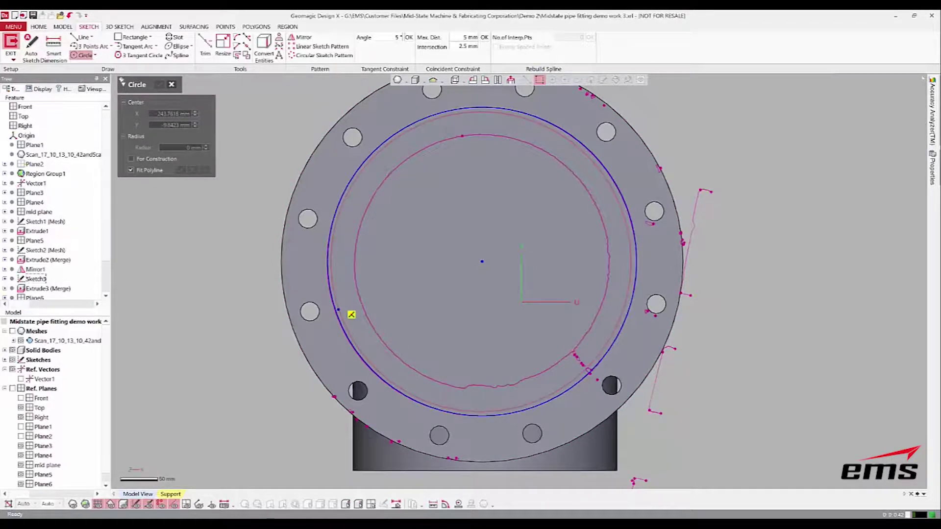
pyautogui.click(124, 505)
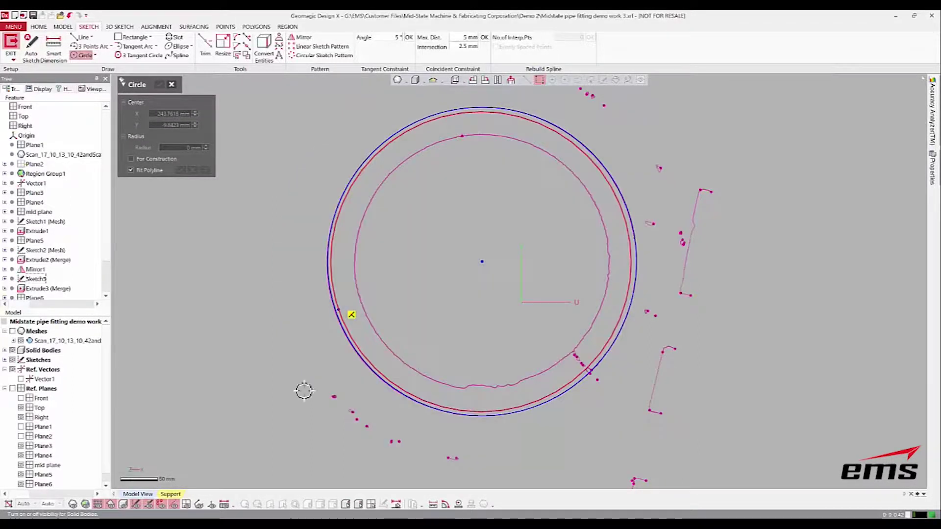
pyautogui.click(375, 194)
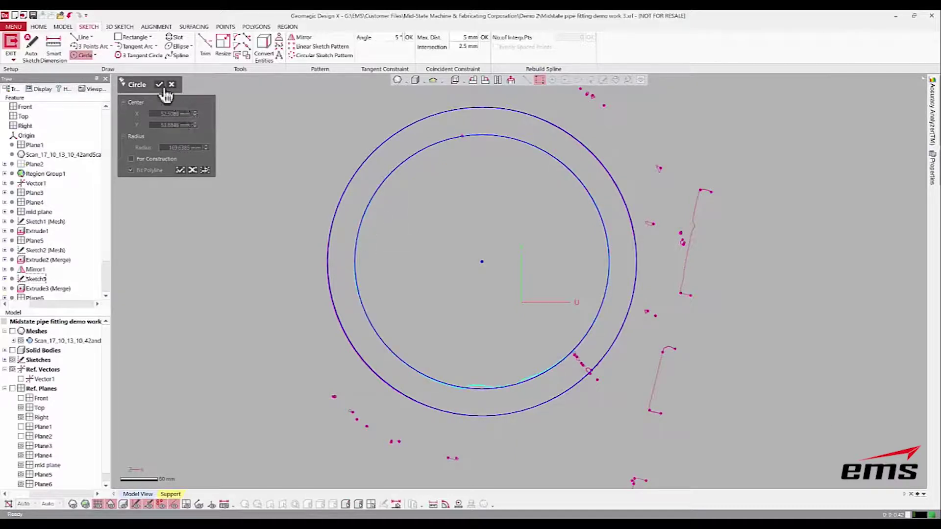
pyautogui.press('Return')
pyautogui.click(872, 468)
# - Show the scan mesh and the solid bodies again
pyautogui.moveTo(712, 280); pyautogui.dragTo(521, 309, button='right')
pyautogui.scroll(-2, 510, 310)
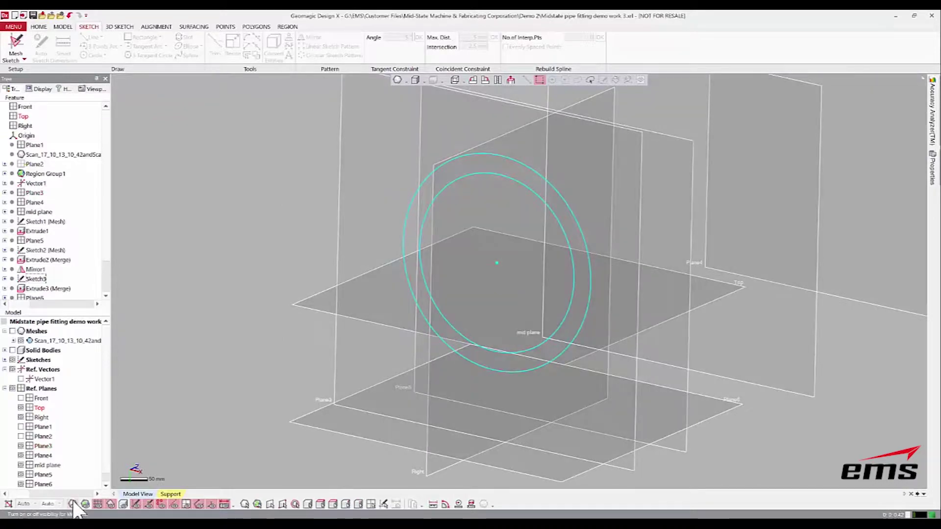
pyautogui.click(98, 504)
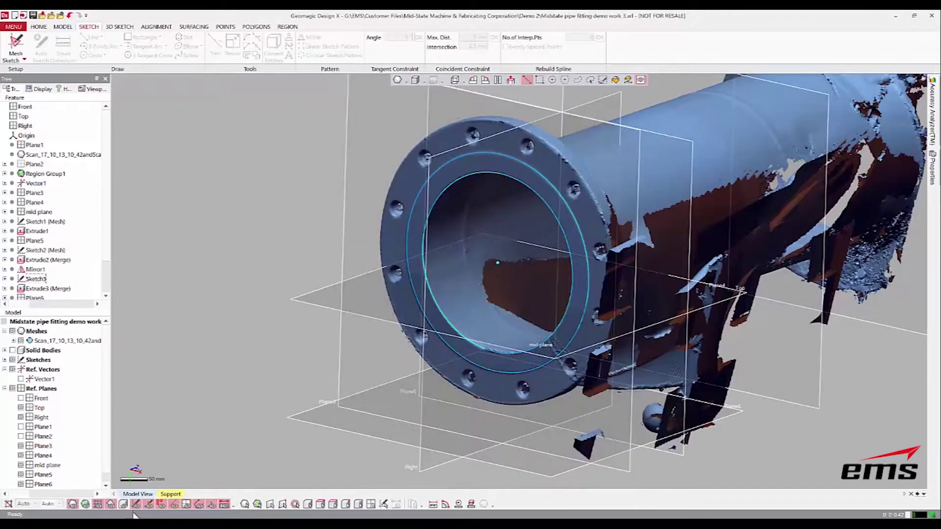
pyautogui.click(124, 504)
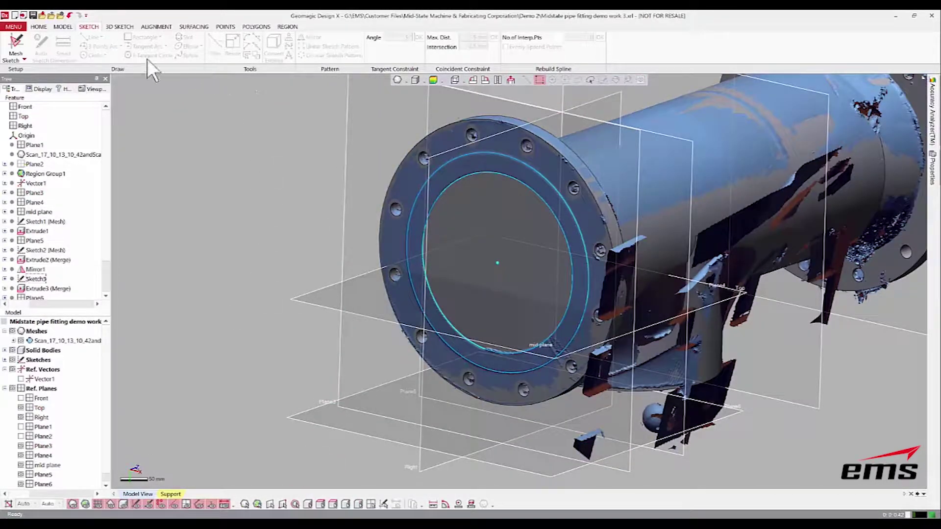
# - Extrude the ring between the two sketched circles 2 mm outward with the Blind method as a separate body, with Merge off
pyautogui.click(63, 26)
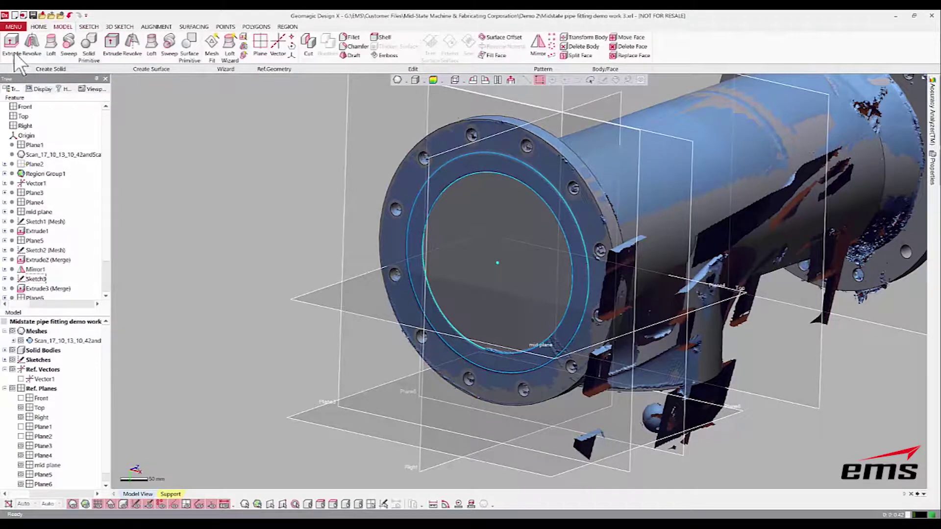
pyautogui.click(12, 44)
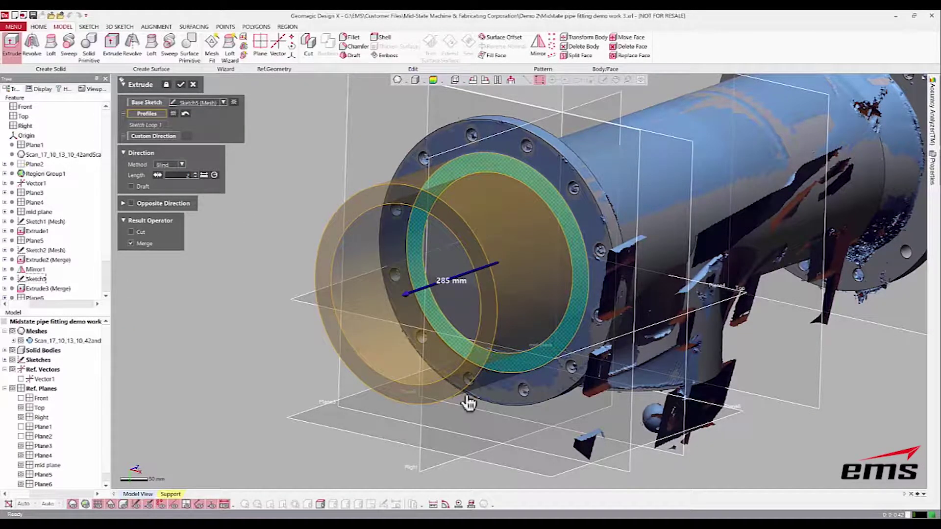
pyautogui.write('2')
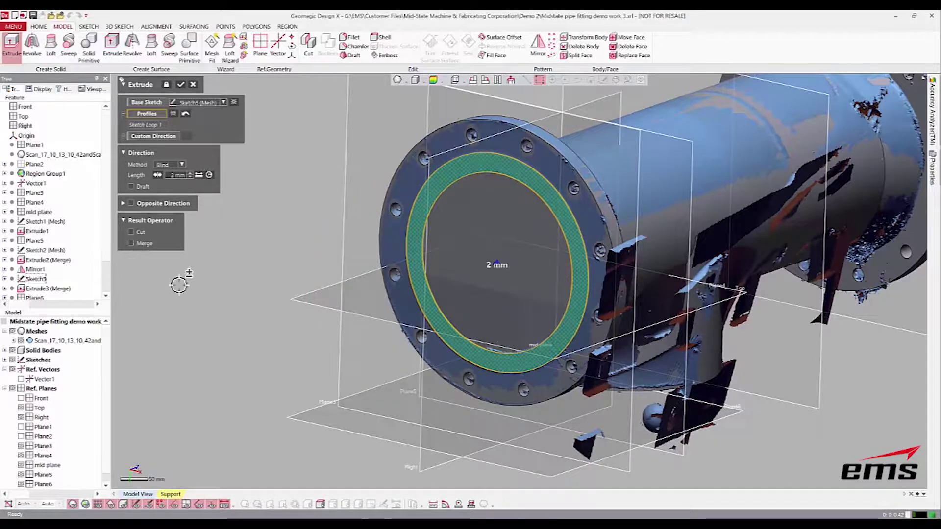
pyautogui.click(180, 86)
# - Hide the scan mesh and mirror the raised ring body across the mid plane onto the opposite flange
pyautogui.moveTo(685, 273)
pyautogui.keyDown('ctrl'); pyautogui.mouseDown(button='right')
pyautogui.moveTo(489, 303)
pyautogui.moveTo(433, 296)
pyautogui.moveTo(252, 374)
pyautogui.mouseUp(button='right'); pyautogui.keyUp('ctrl')
pyautogui.scroll(-2, 489, 304)
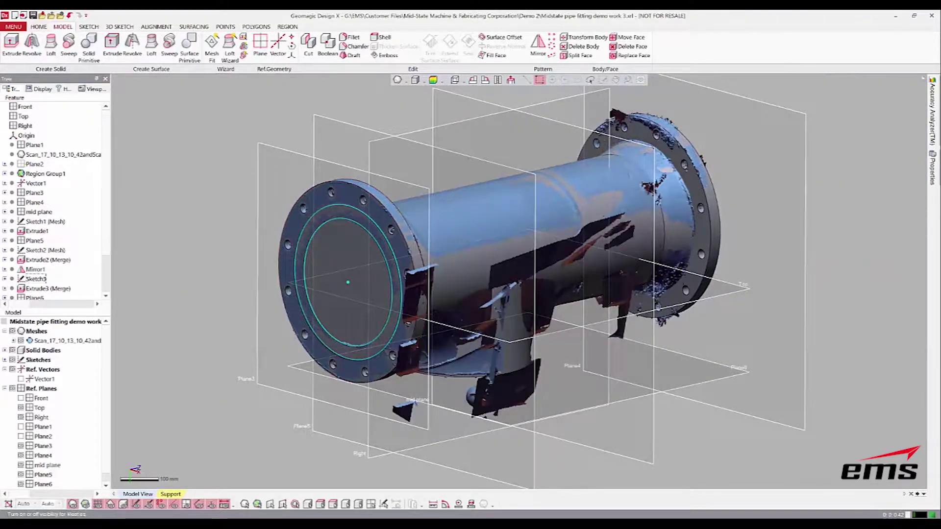
pyautogui.click(72, 504)
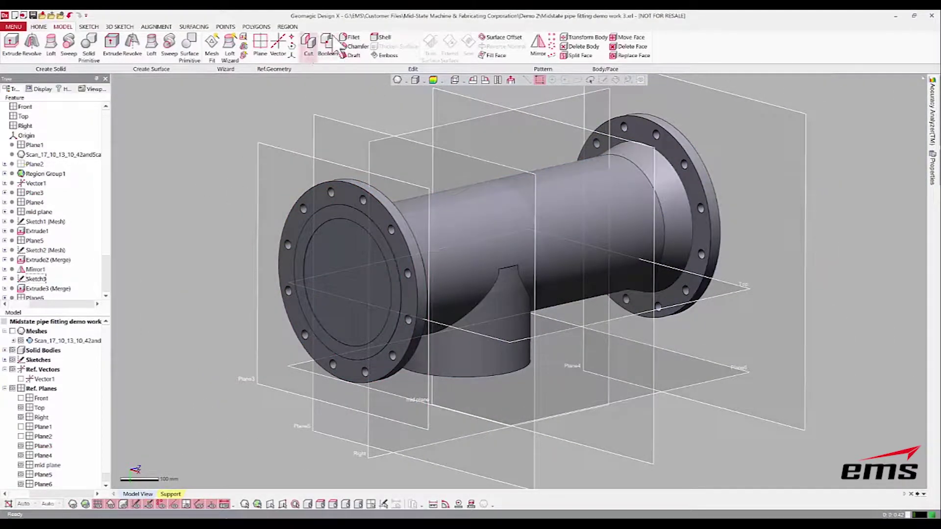
pyautogui.click(538, 43)
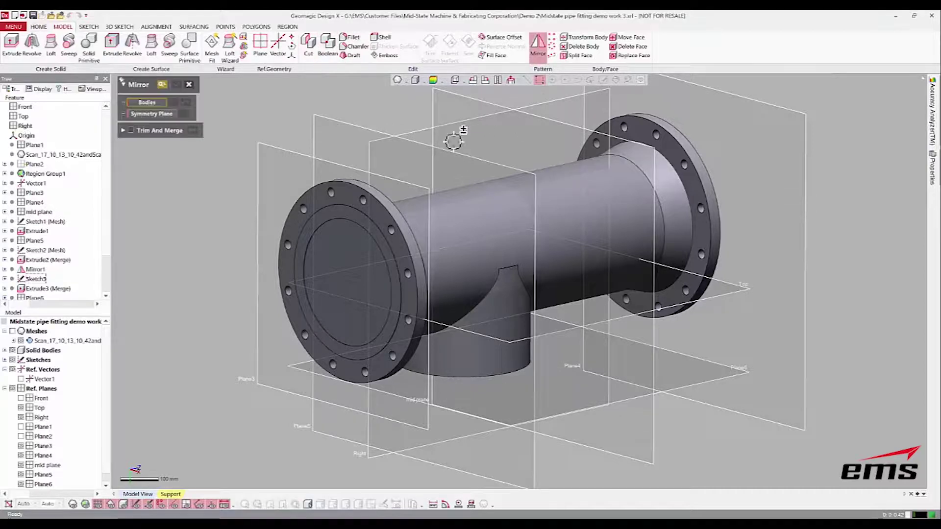
pyautogui.click(327, 208)
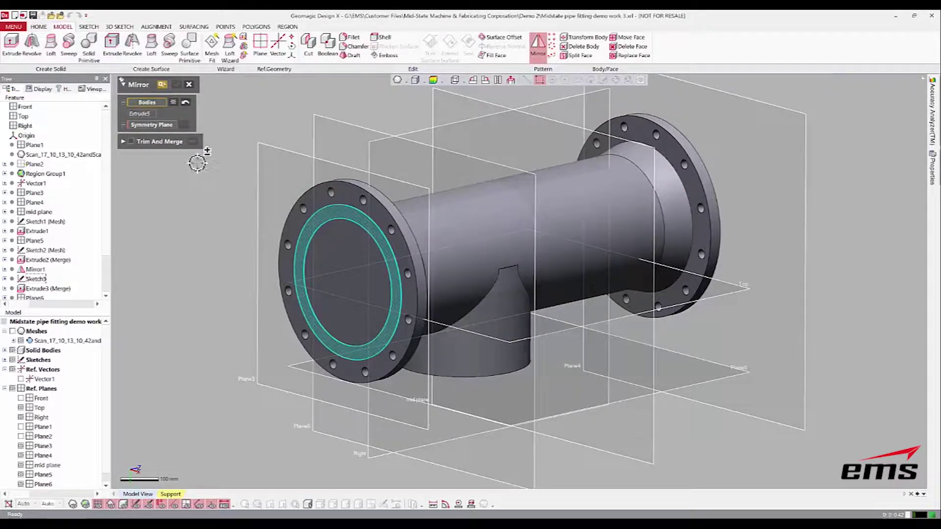
pyautogui.click(152, 126)
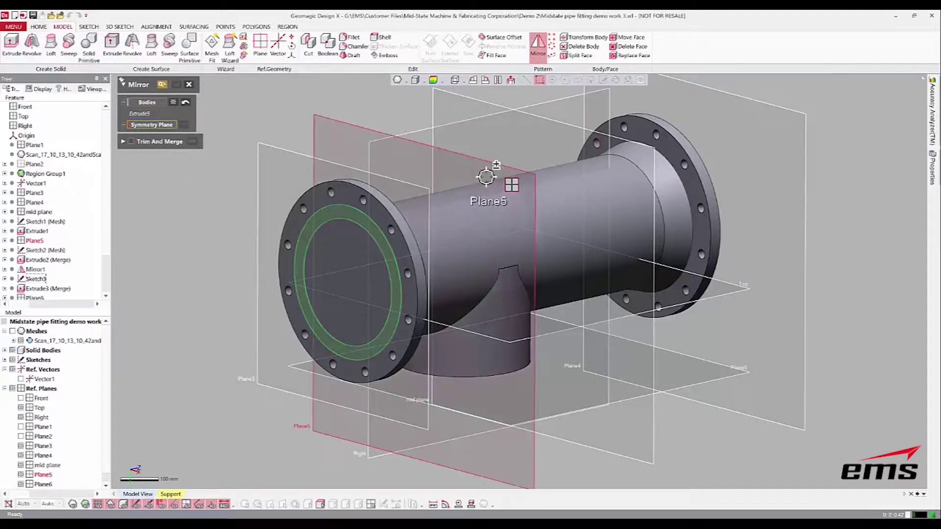
pyautogui.click(548, 142)
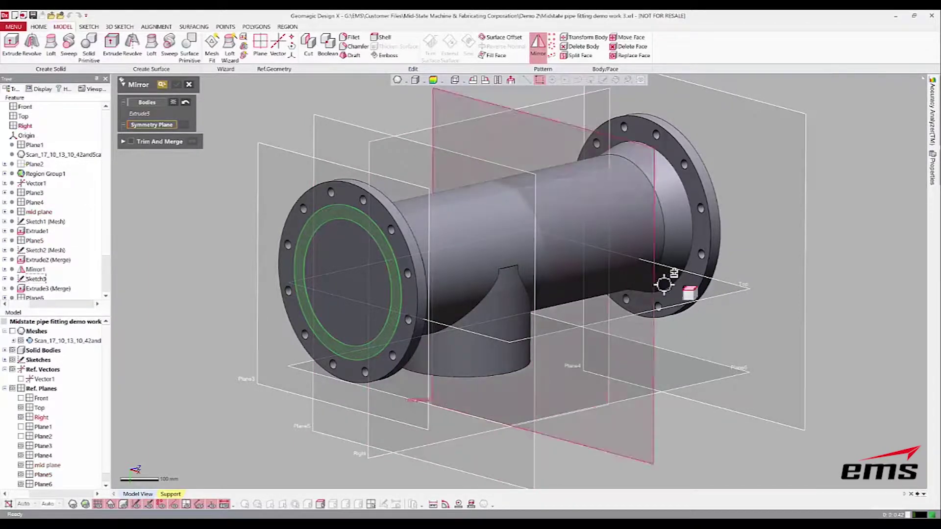
pyautogui.moveTo(602, 288); pyautogui.dragTo(714, 347, button='right')
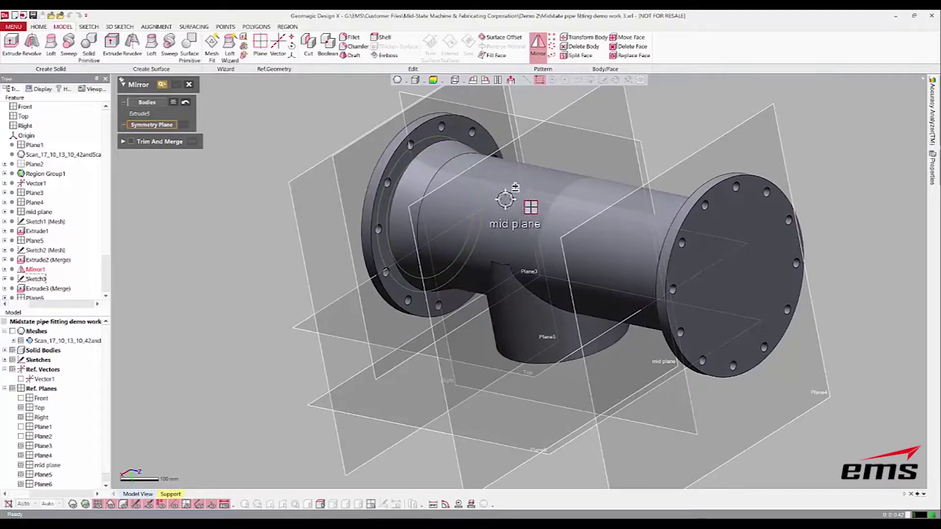
pyautogui.click(495, 182)
pyautogui.click(583, 113)
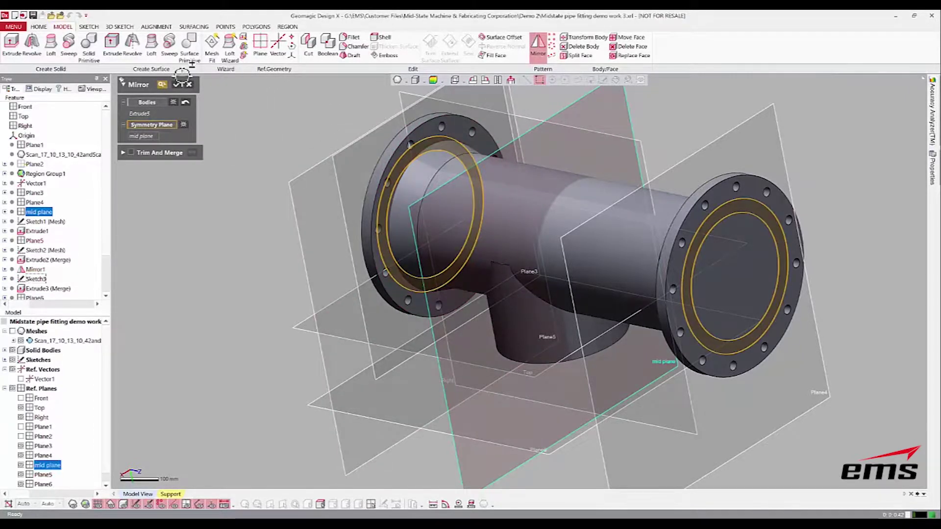
pyautogui.click(162, 84)
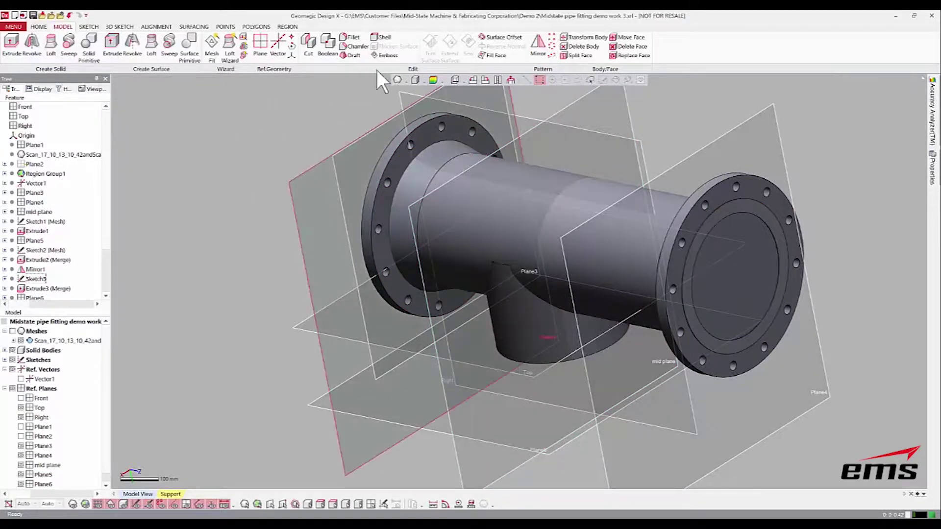
# - Merge the main fitting body and both raised flange rings into one solid with Boolean
pyautogui.click(327, 44)
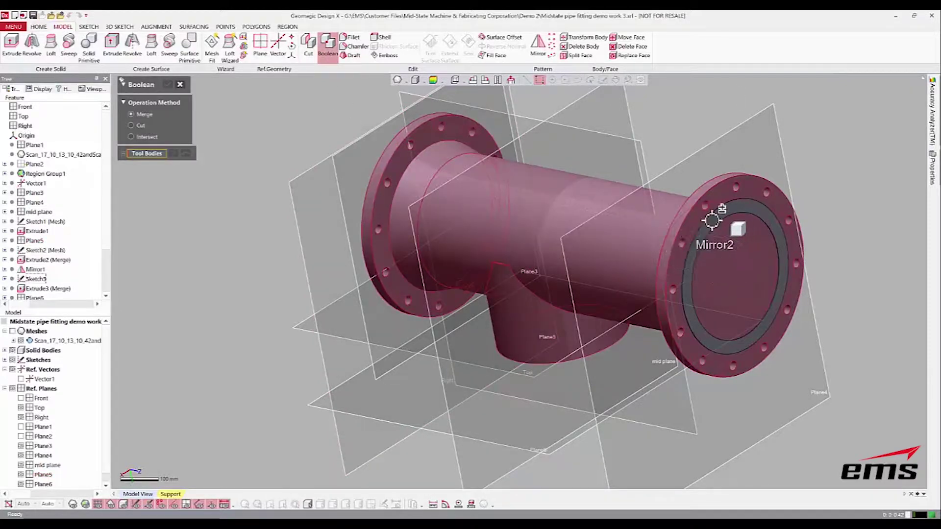
pyautogui.click(723, 216)
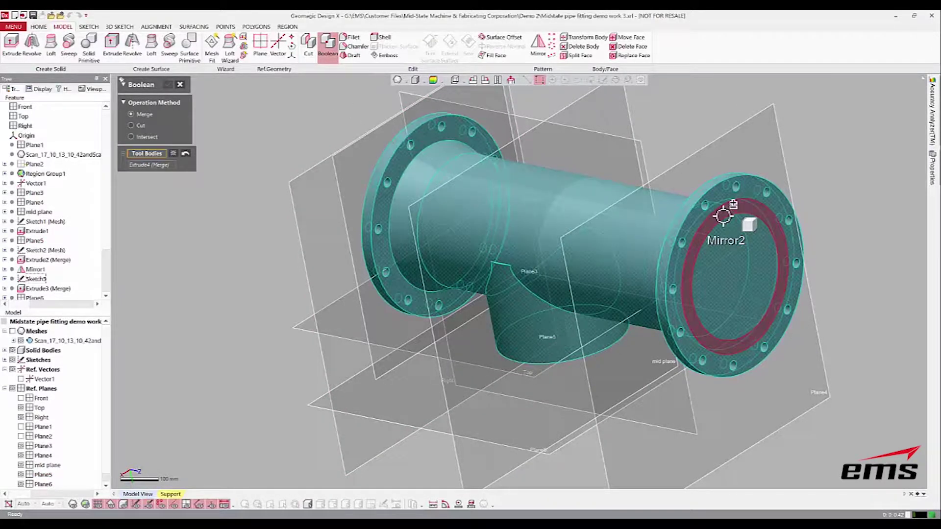
pyautogui.click(723, 215)
pyautogui.moveTo(305, 338); pyautogui.dragTo(474, 322, button='right')
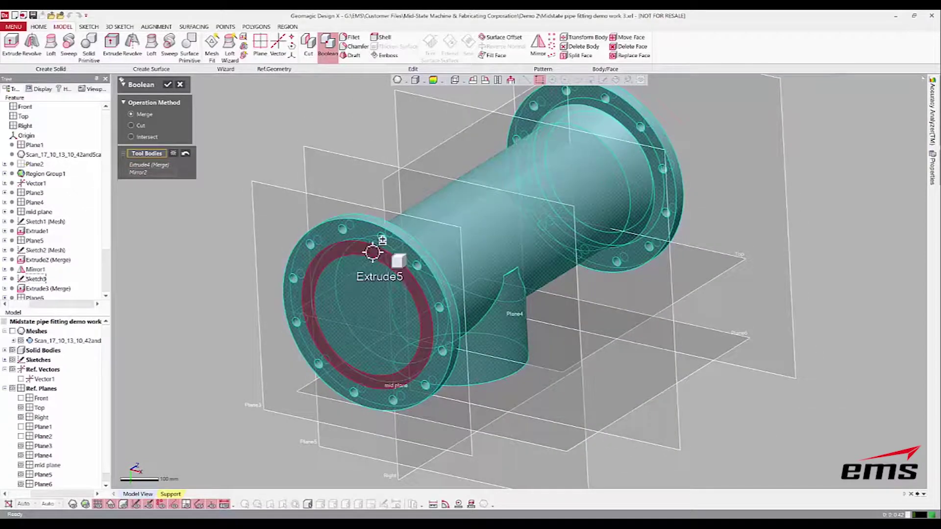
pyautogui.click(366, 244)
pyautogui.click(169, 88)
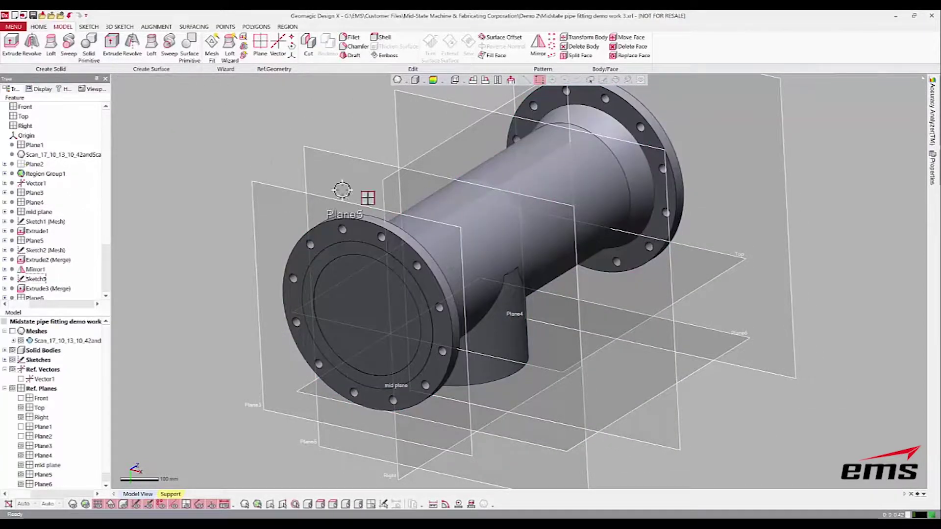
# - Create a sketch on the flange face inside the raised ring and convert the ring's inner edge into a sketch circle
pyautogui.moveTo(548, 250); pyautogui.dragTo(514, 206, button='right')
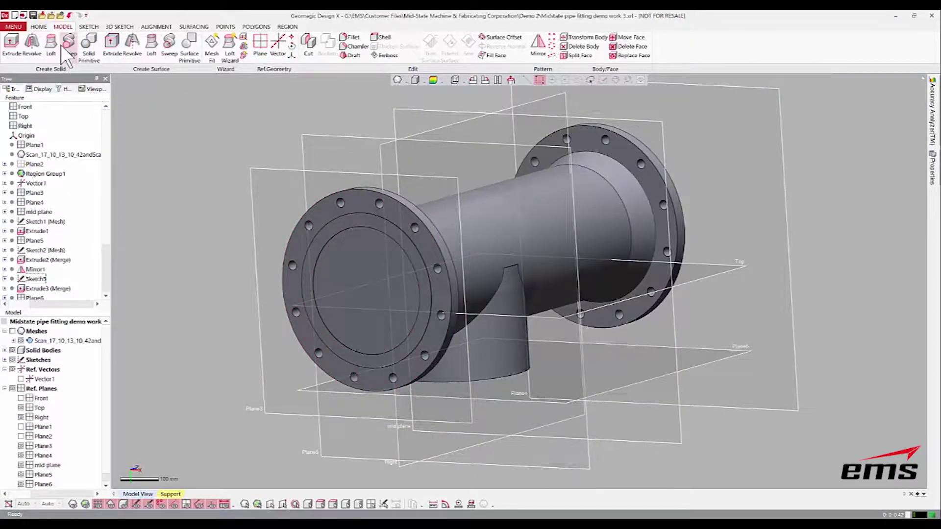
pyautogui.click(89, 26)
pyautogui.click(24, 60)
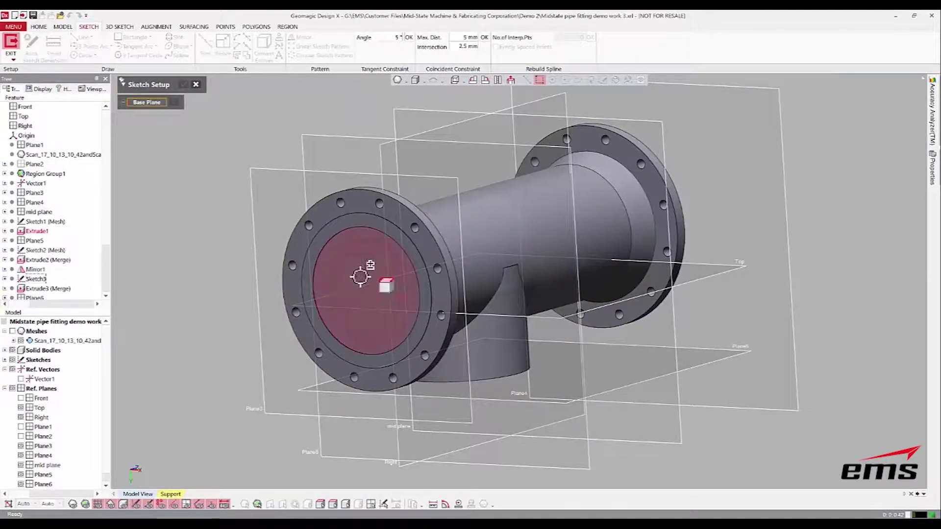
pyautogui.scroll(4, 333, 153)
pyautogui.click(269, 48)
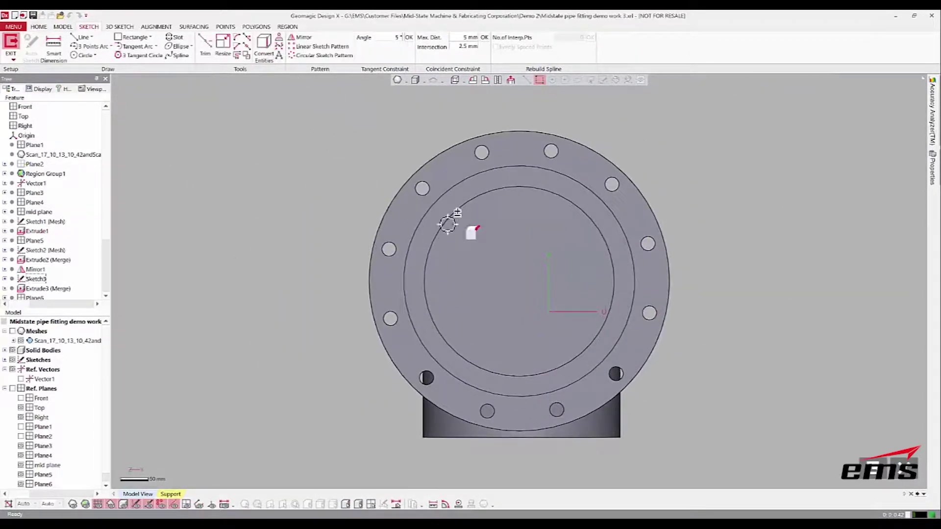
pyautogui.click(499, 191)
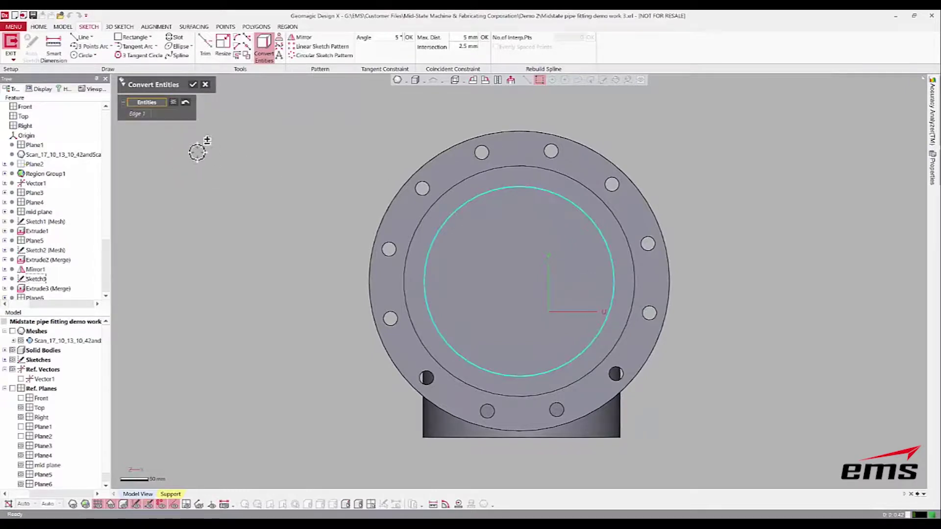
pyautogui.click(194, 85)
pyautogui.click(873, 468)
pyautogui.moveTo(791, 261); pyautogui.dragTo(510, 315, button='right')
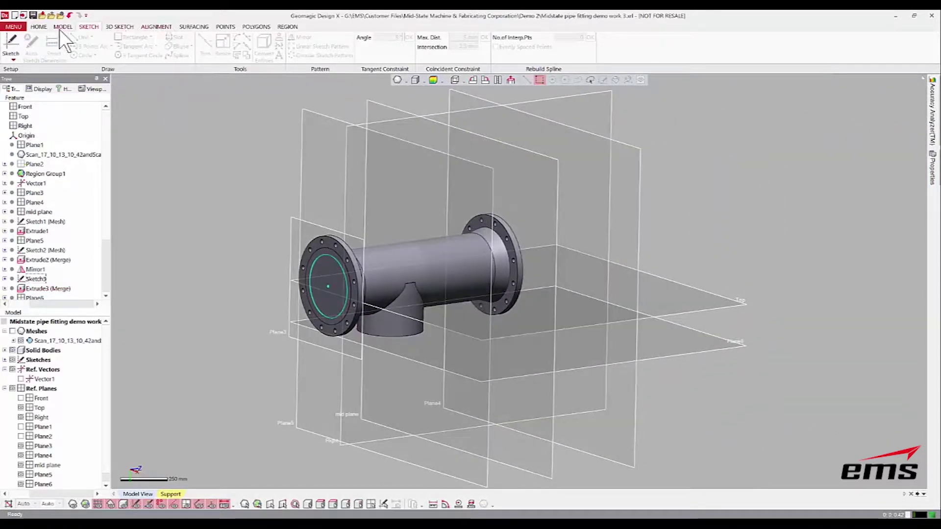
# - Try to cut the main bore by extruding the flange's inner circle 1850 mm through the pipe with Cut on
pyautogui.click(61, 27)
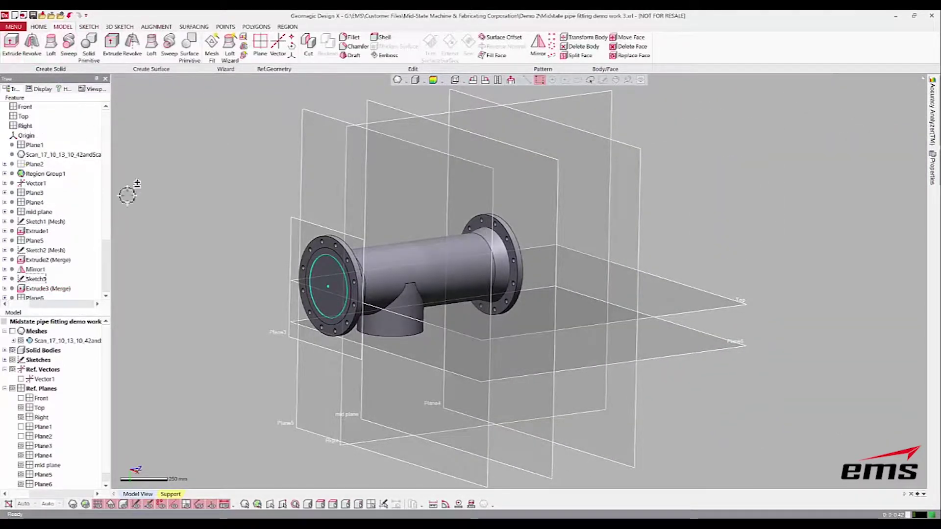
pyautogui.click(14, 49)
pyautogui.click(342, 286)
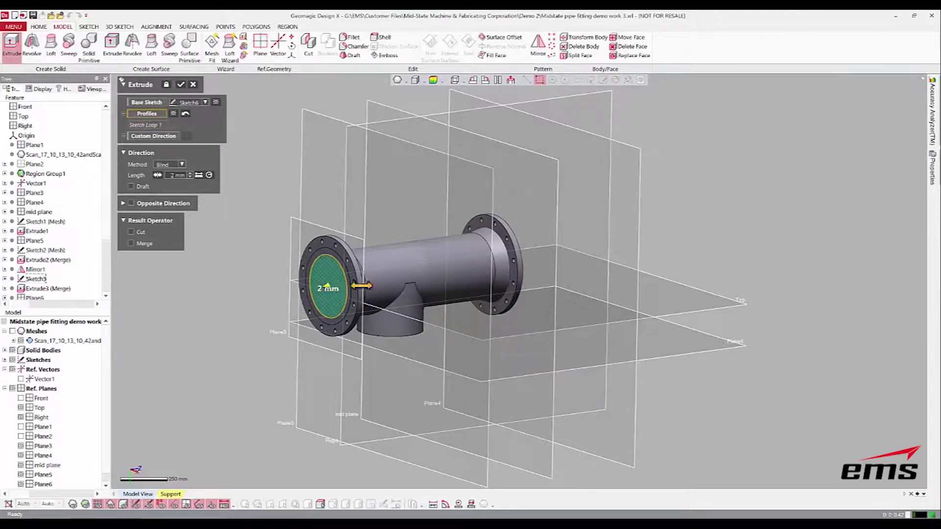
pyautogui.moveTo(381, 283); pyautogui.dragTo(603, 268)
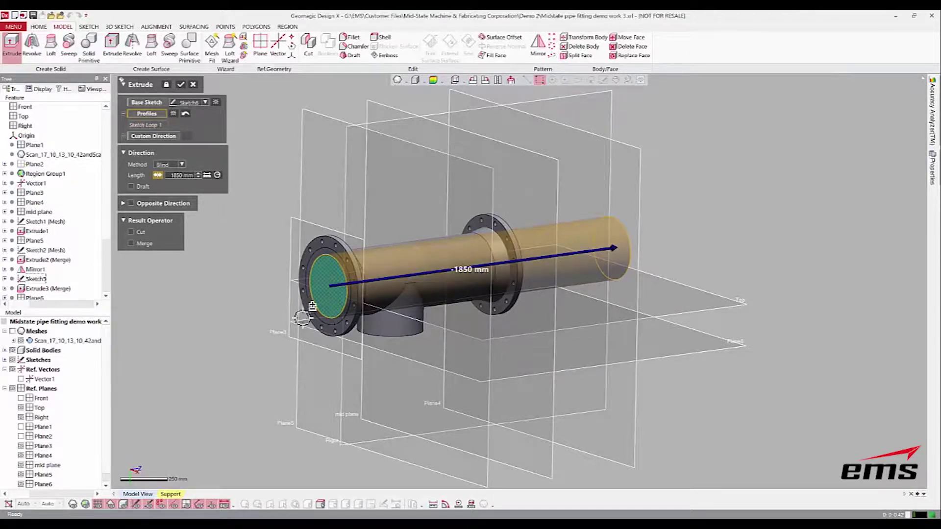
pyautogui.click(141, 232)
pyautogui.moveTo(534, 315); pyautogui.dragTo(301, 204, button='right')
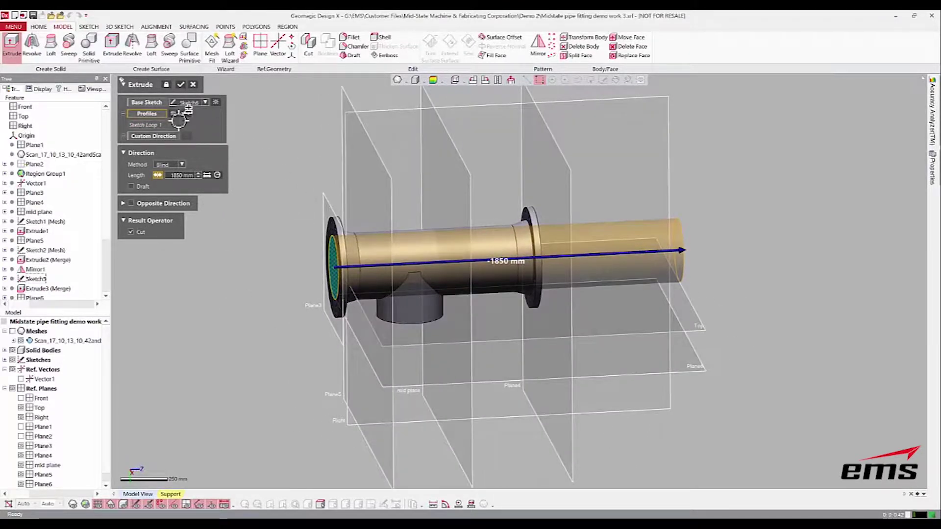
pyautogui.click(181, 84)
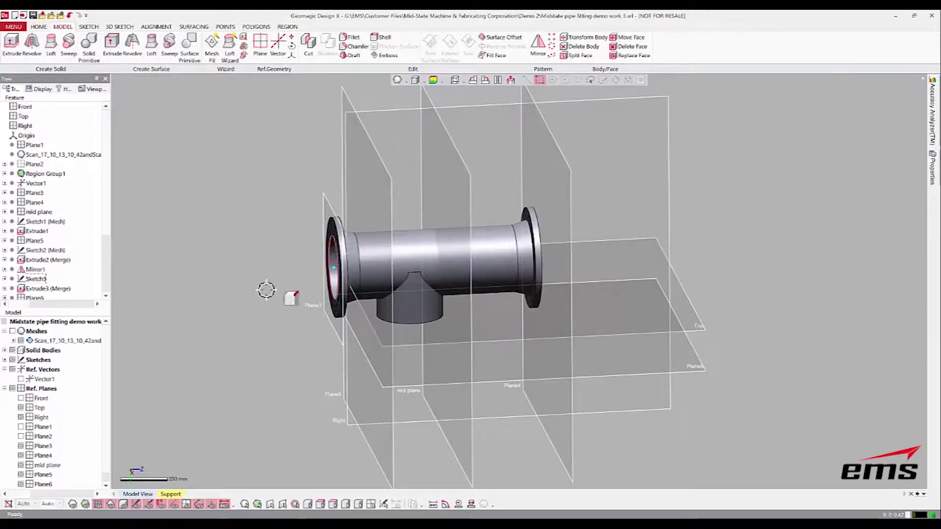
pyautogui.moveTo(262, 290); pyautogui.dragTo(337, 248, button='right')
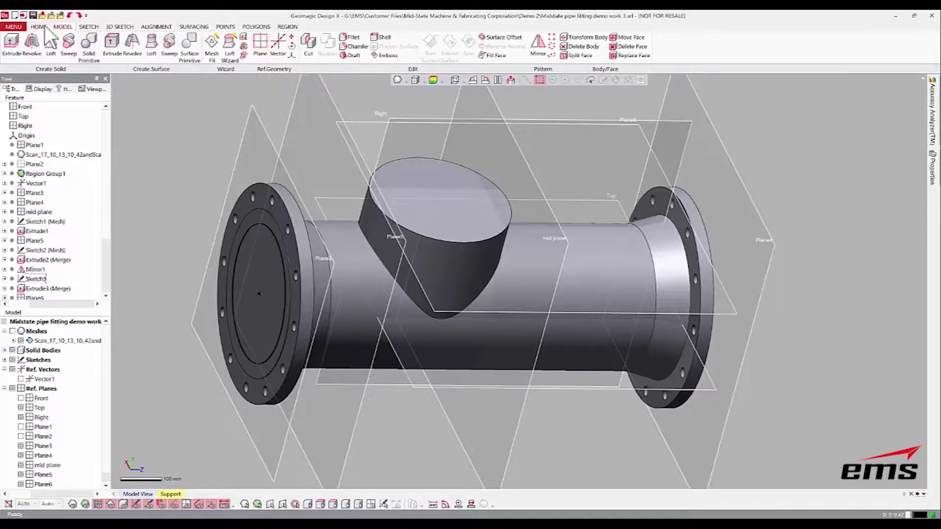
# - Set up a mesh sketch on the branch's end face with the scan mesh shown and the section polyline offset 10 mm
pyautogui.click(89, 27)
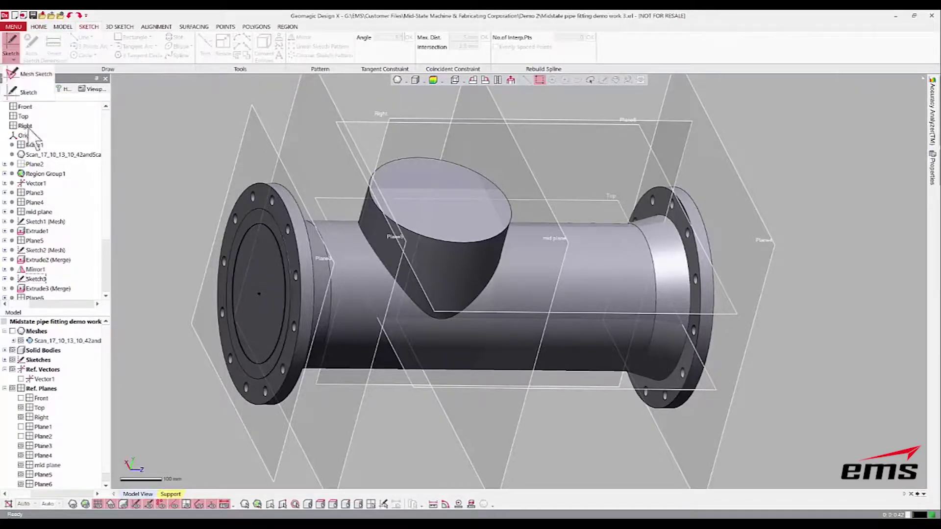
pyautogui.click(415, 192)
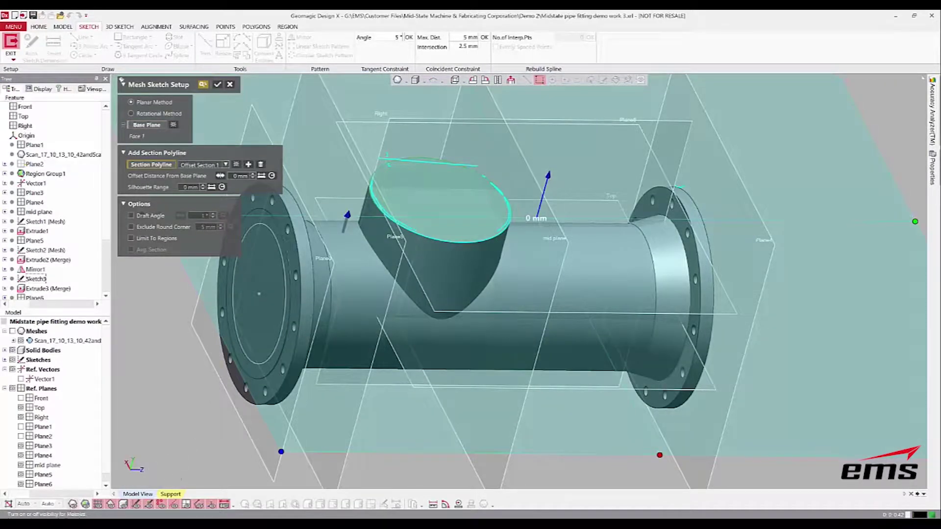
pyautogui.click(73, 504)
pyautogui.moveTo(590, 209); pyautogui.dragTo(528, 178, button='right')
pyautogui.moveTo(520, 168); pyautogui.dragTo(522, 174)
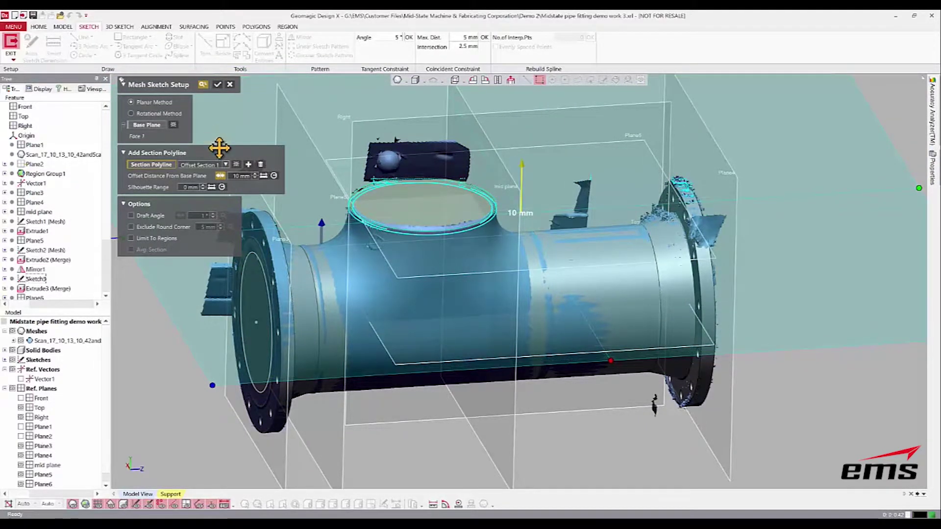
pyautogui.click(218, 84)
# - Hide the solid body and mesh, fit a circle to the branch's inner section polyline, and exit the mesh sketch
pyautogui.moveTo(517, 207)
pyautogui.keyDown('ctrl'); pyautogui.mouseDown(button='right')
pyautogui.moveTo(435, 243)
pyautogui.moveTo(423, 266)
pyautogui.mouseUp(button='right'); pyautogui.keyUp('ctrl')
pyautogui.scroll(2, 422, 266)
pyautogui.click(123, 504)
pyautogui.click(85, 504)
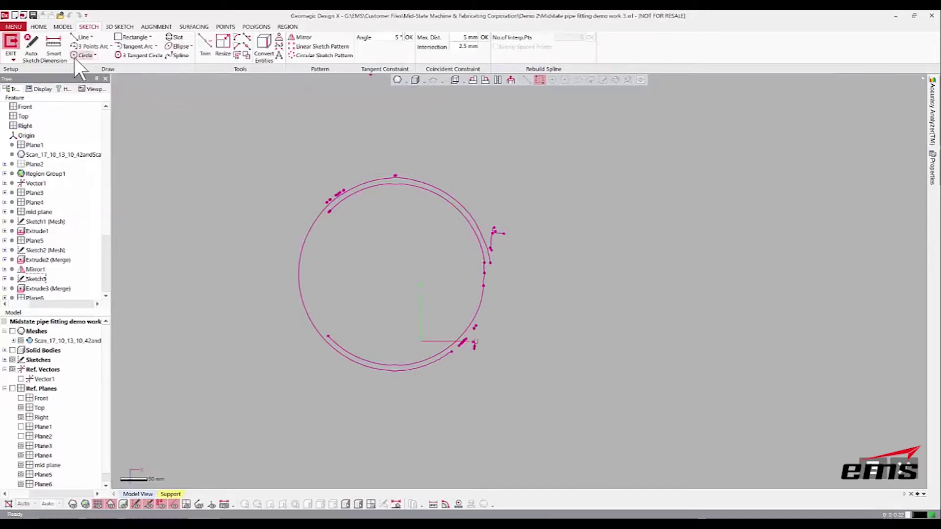
pyautogui.click(75, 56)
pyautogui.click(362, 191)
pyautogui.click(159, 85)
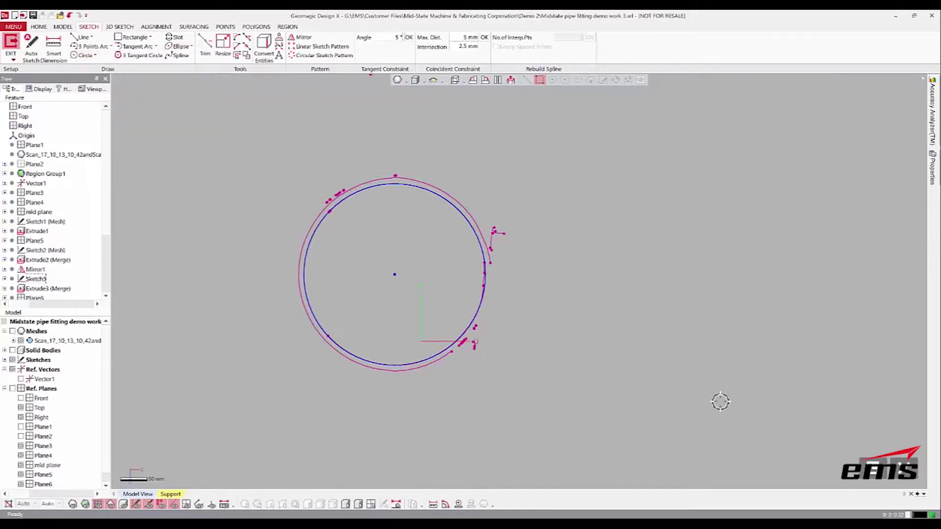
pyautogui.click(876, 474)
pyautogui.moveTo(496, 371)
pyautogui.mouseDown(button='right')
pyautogui.moveTo(676, 178)
pyautogui.moveTo(529, 308)
pyautogui.moveTo(384, 302)
pyautogui.moveTo(460, 297)
pyautogui.moveTo(447, 206)
pyautogui.mouseUp(button='right')
pyautogui.scroll(-2, 461, 297)
pyautogui.moveTo(556, 431); pyautogui.dragTo(557, 416, button='right')
pyautogui.press('Escape')
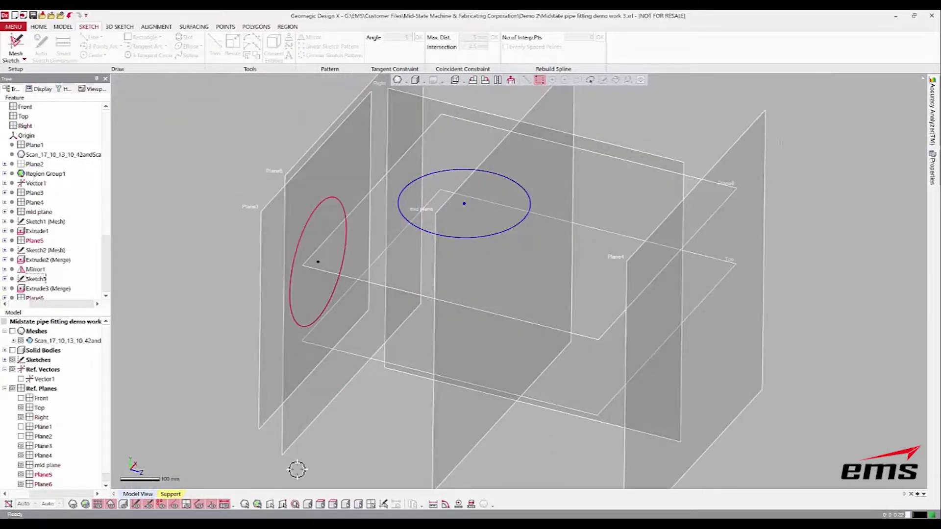
# - Check the branch circle against the scan mesh, redisplay the solid body, and hide the mesh
pyautogui.click(72, 504)
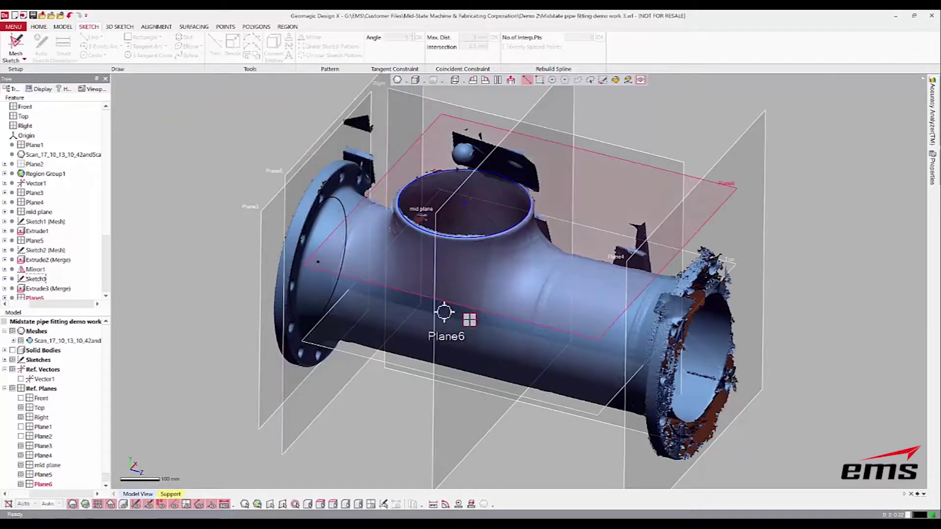
pyautogui.moveTo(457, 322); pyautogui.dragTo(487, 321, button='right')
pyautogui.click(119, 504)
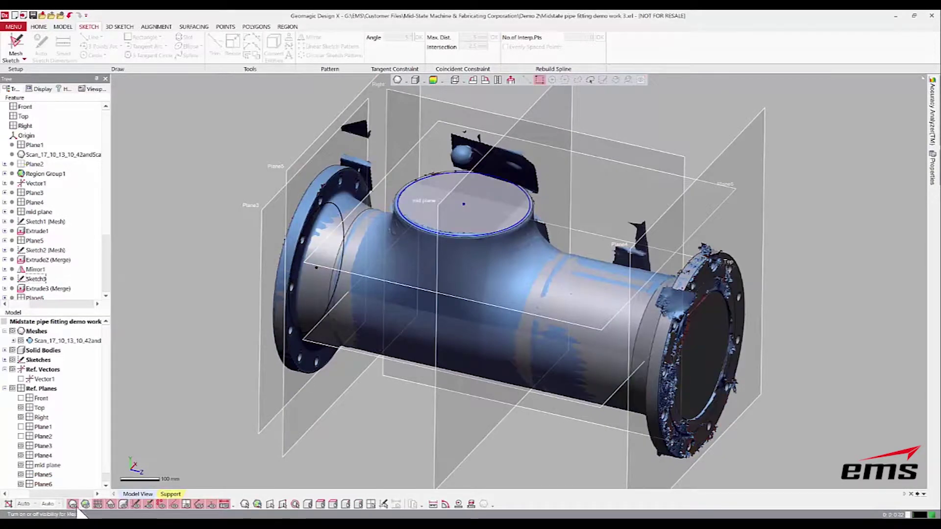
pyautogui.click(73, 505)
pyautogui.moveTo(570, 296); pyautogui.dragTo(576, 298, button='right')
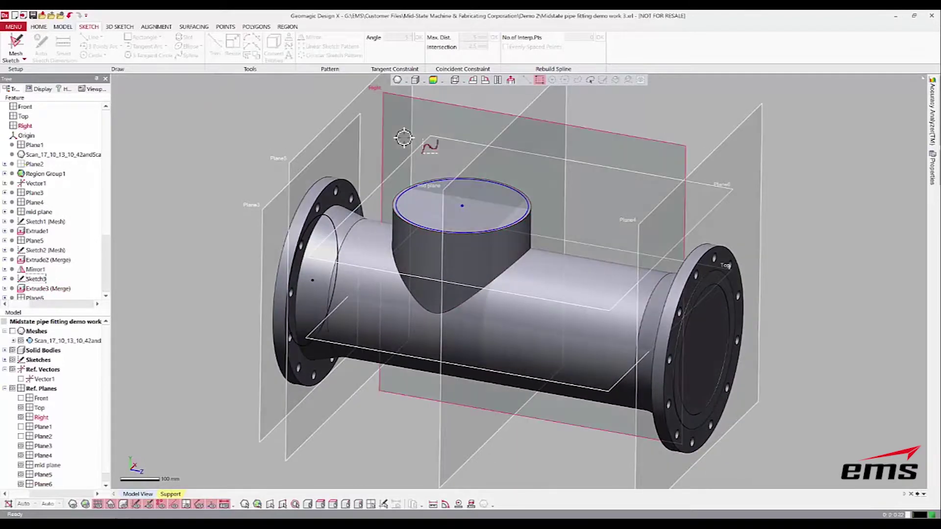
# - Cut the branch bore by extruding the fitted circle 250 mm down into the main pipe with the Blind method
pyautogui.click(63, 28)
pyautogui.click(12, 44)
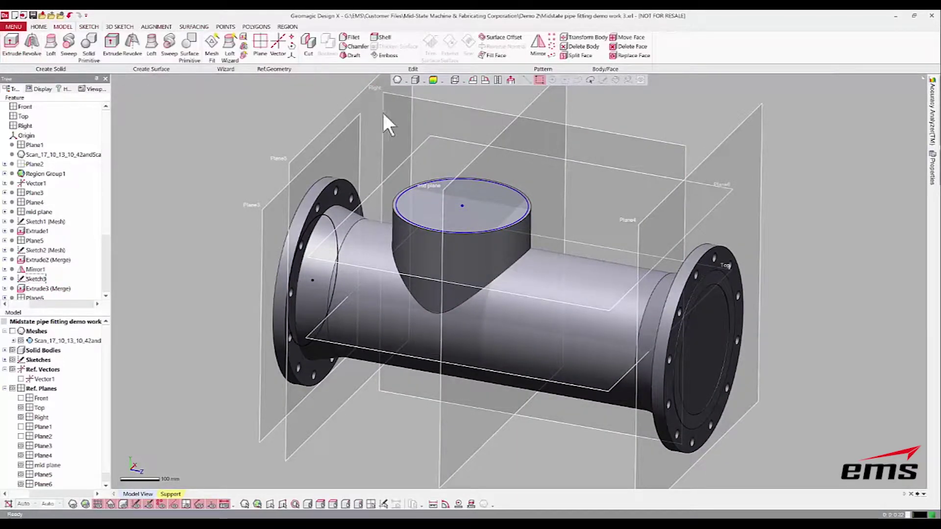
pyautogui.click(418, 190)
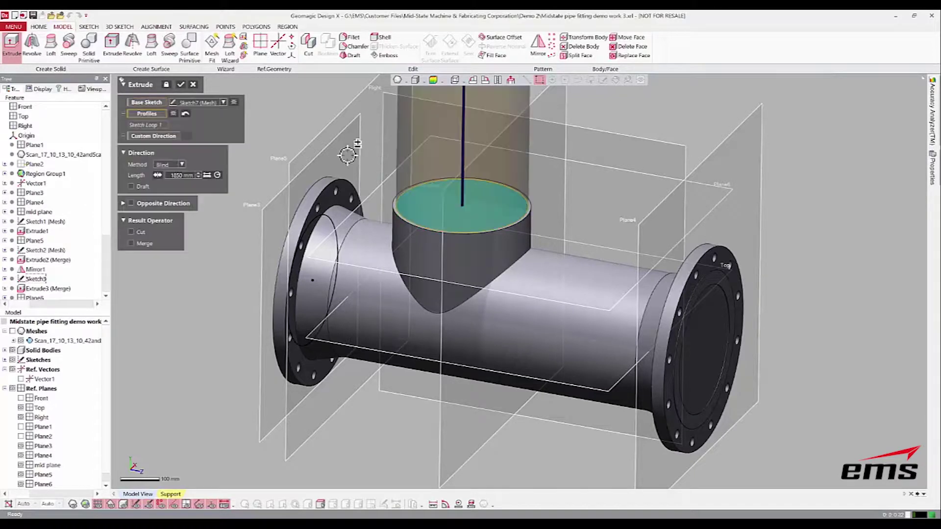
pyautogui.click(158, 175)
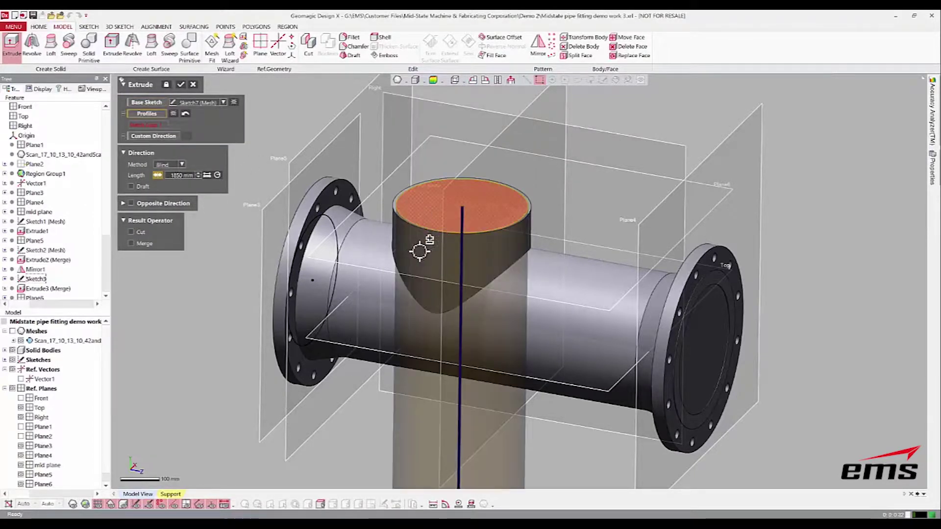
pyautogui.click(462, 84)
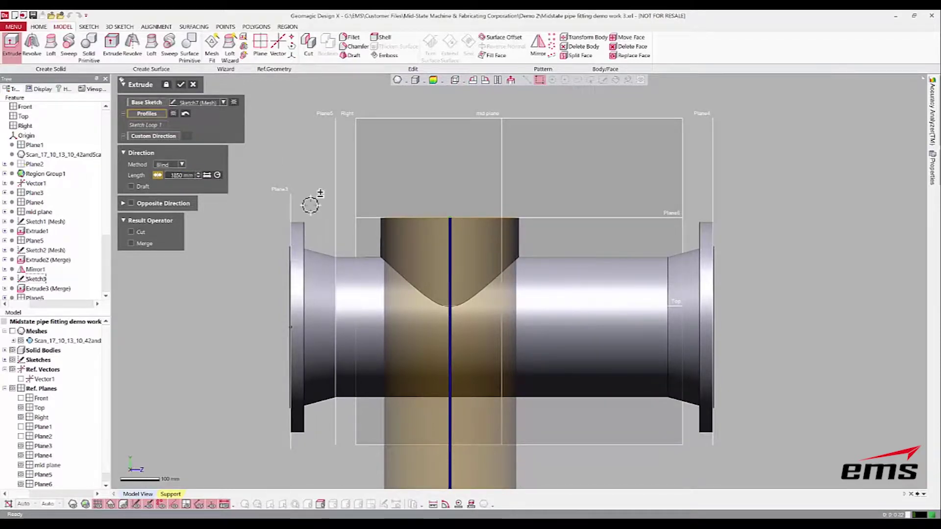
pyautogui.write('5')
pyautogui.press('Return')
pyautogui.moveTo(450, 223); pyautogui.dragTo(445, 322)
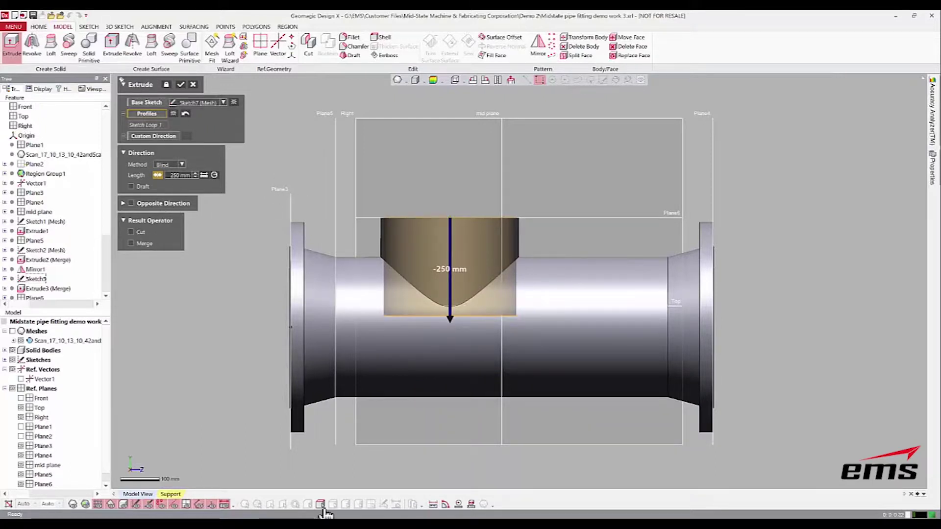
pyautogui.click(131, 232)
pyautogui.press('Return')
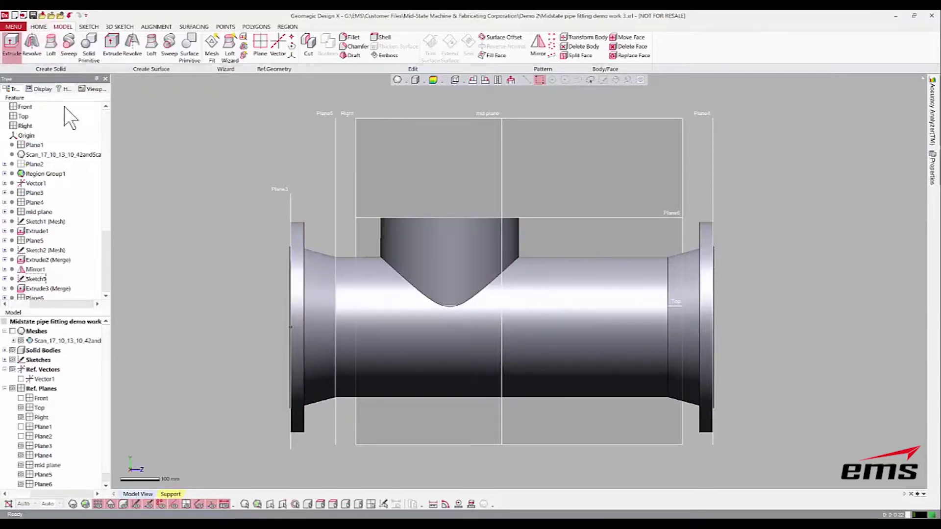
# - Cut the main pipe's bore by extruding the flange circle from Sketch6 1420 mm through both flanges
pyautogui.press('Return')
pyautogui.scroll(-3, 110, 220)
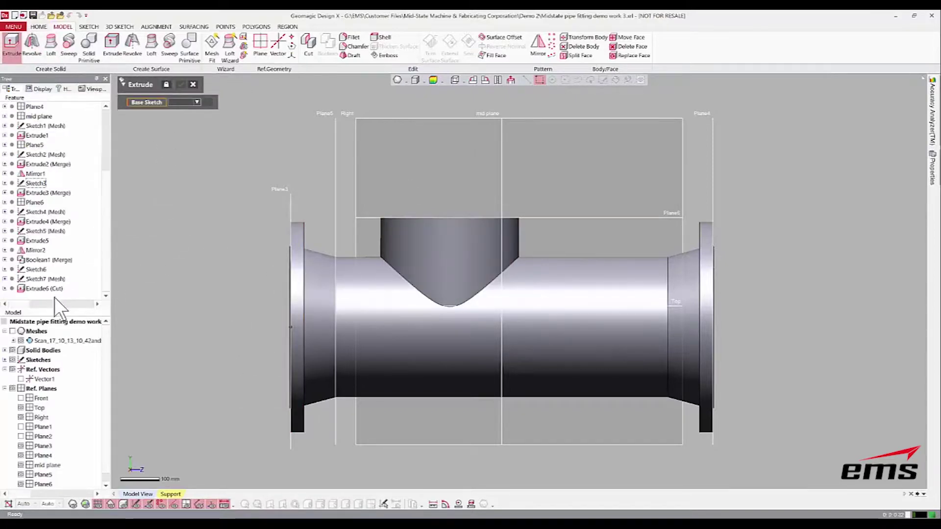
pyautogui.click(38, 269)
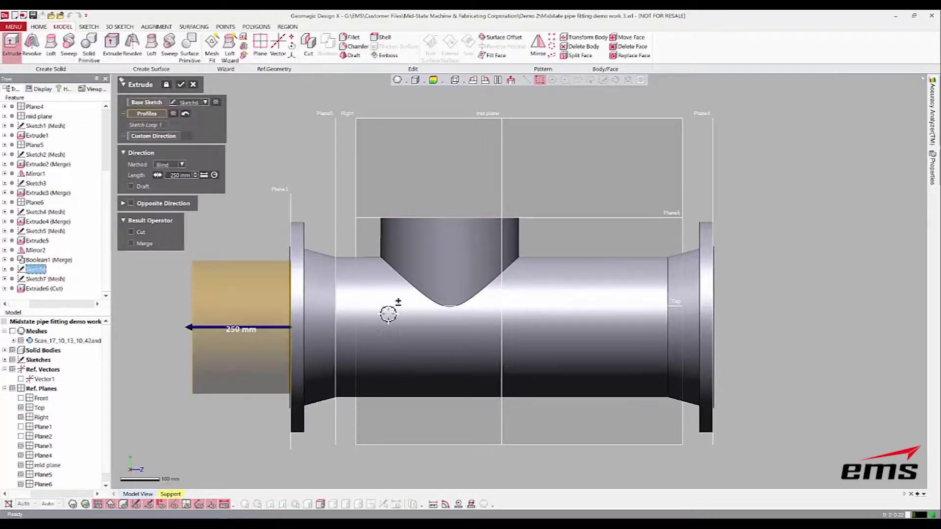
pyautogui.moveTo(294, 373); pyautogui.dragTo(788, 277)
pyautogui.click(131, 232)
pyautogui.click(181, 84)
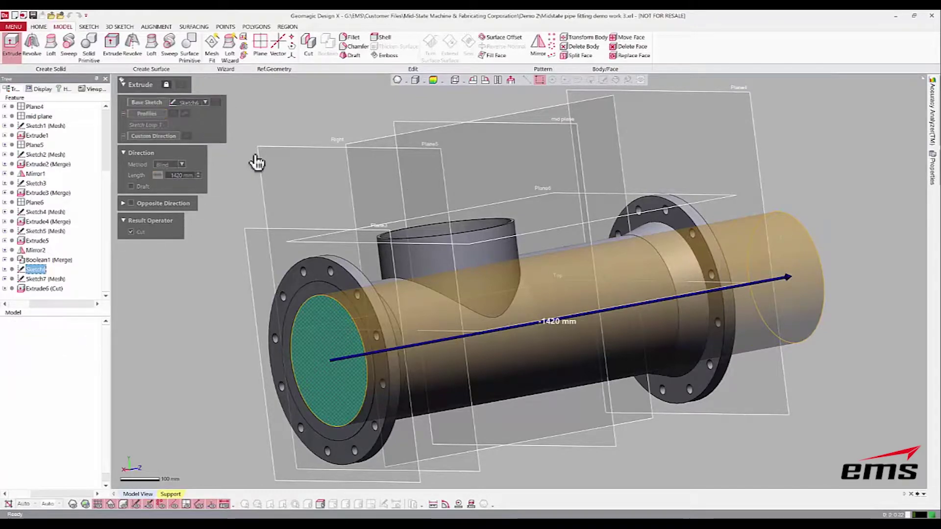
pyautogui.moveTo(422, 284); pyautogui.dragTo(647, 277, button='right')
# - Save the pipe fitting project
pyautogui.click(13, 26)
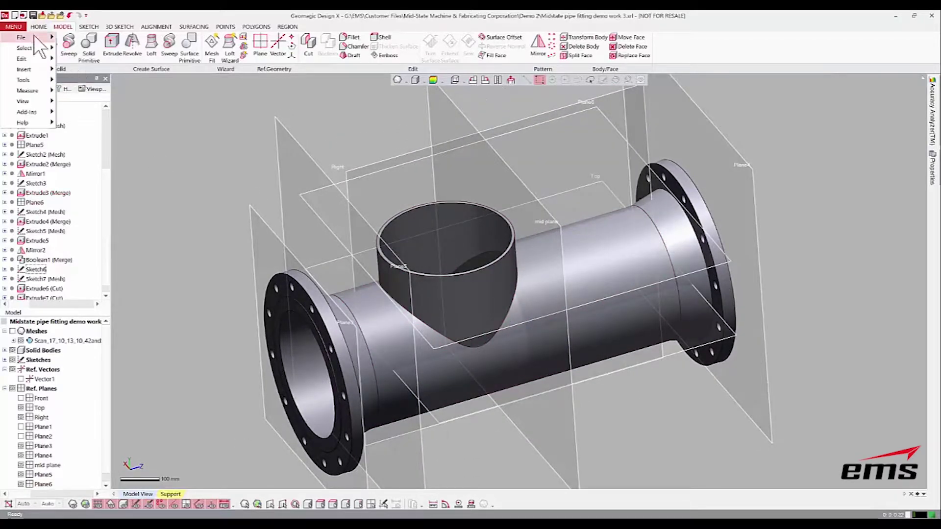
pyautogui.moveTo(21, 37)
pyautogui.hotkey('ctrl', 's')
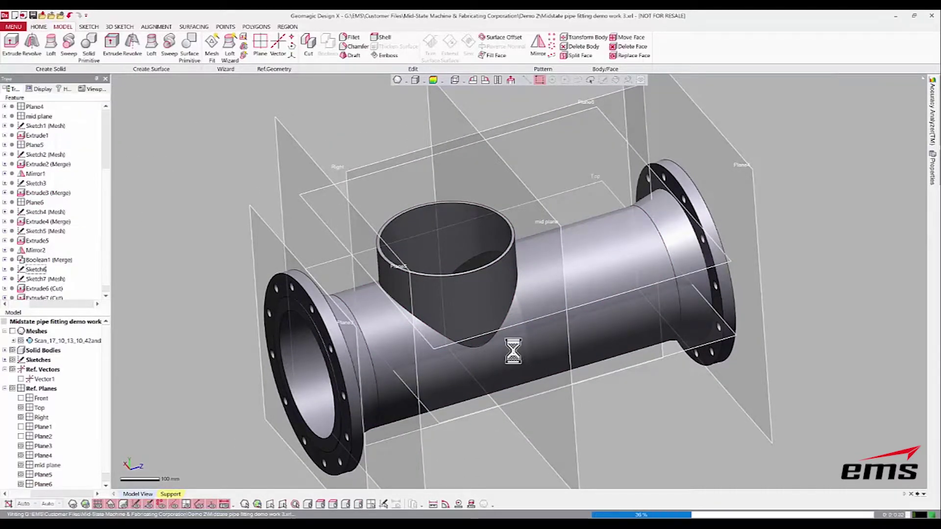
# - Hide the reference planes and apply a constant 90 mm fillet to the edge where the branch meets the main pipe
pyautogui.moveTo(489, 327); pyautogui.dragTo(495, 290, button='right')
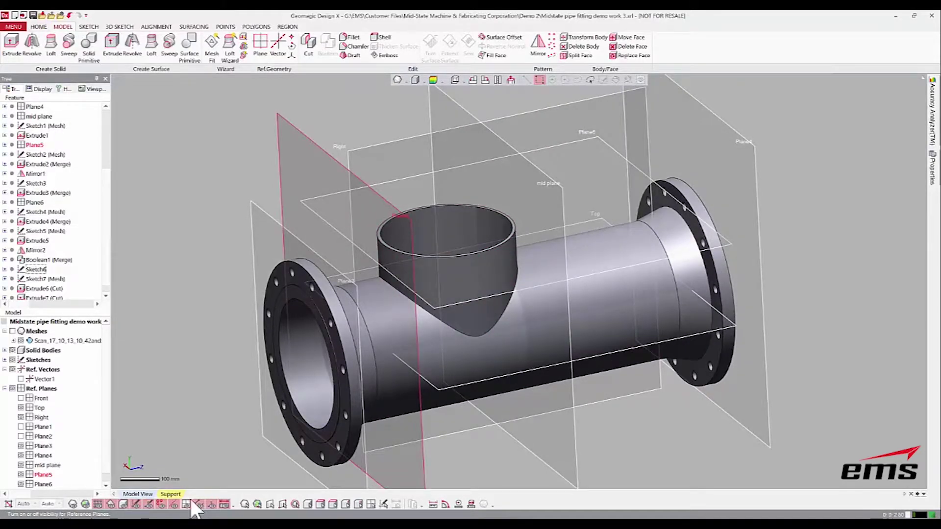
pyautogui.keyDown('ctrl'); pyautogui.moveTo(361, 346); pyautogui.dragTo(372, 293, button='right'); pyautogui.keyUp('ctrl')
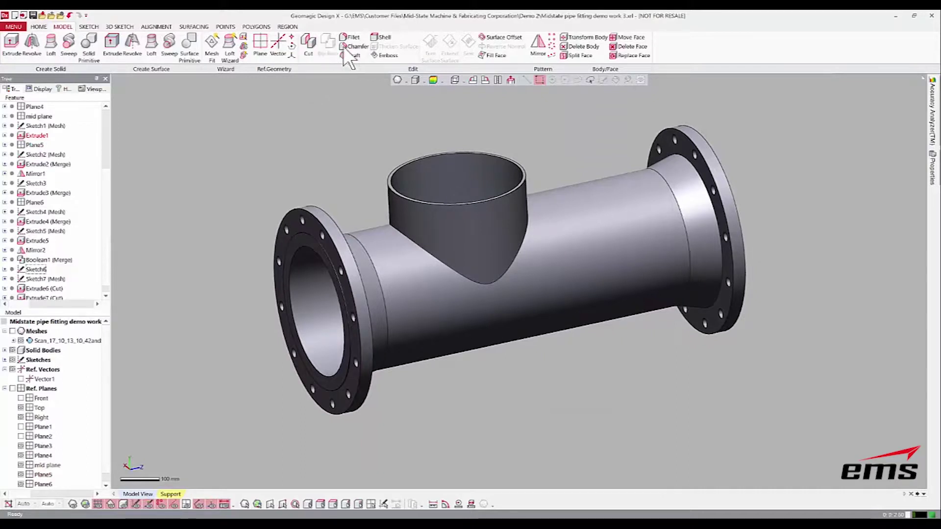
pyautogui.press('f')
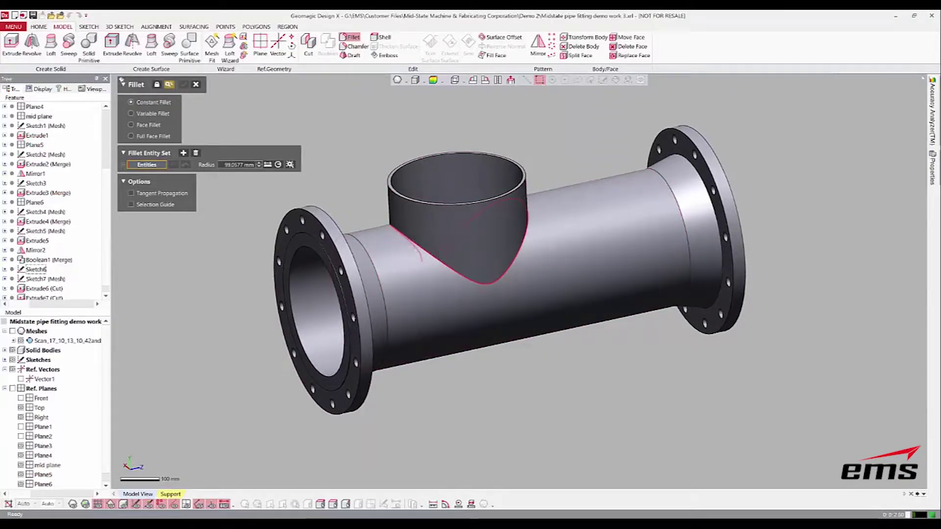
pyautogui.click(415, 243)
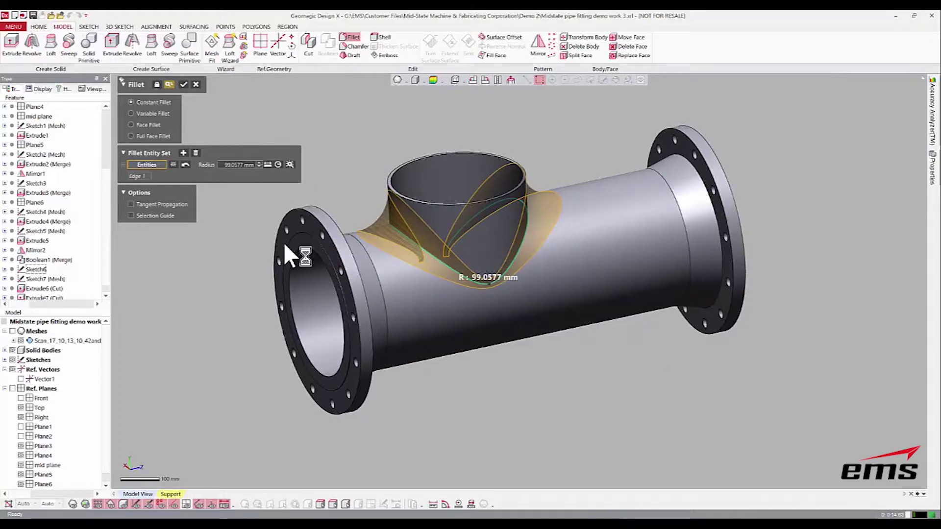
pyautogui.click(229, 165)
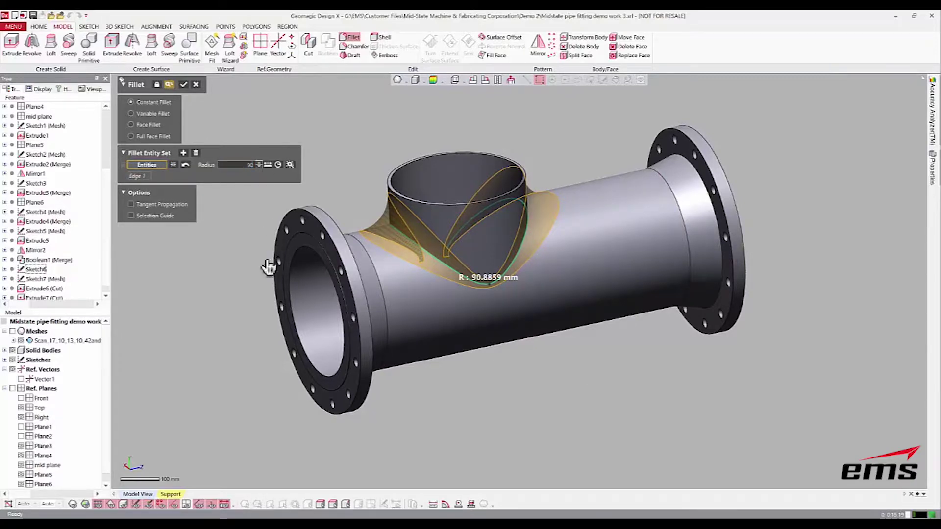
pyautogui.press('Return')
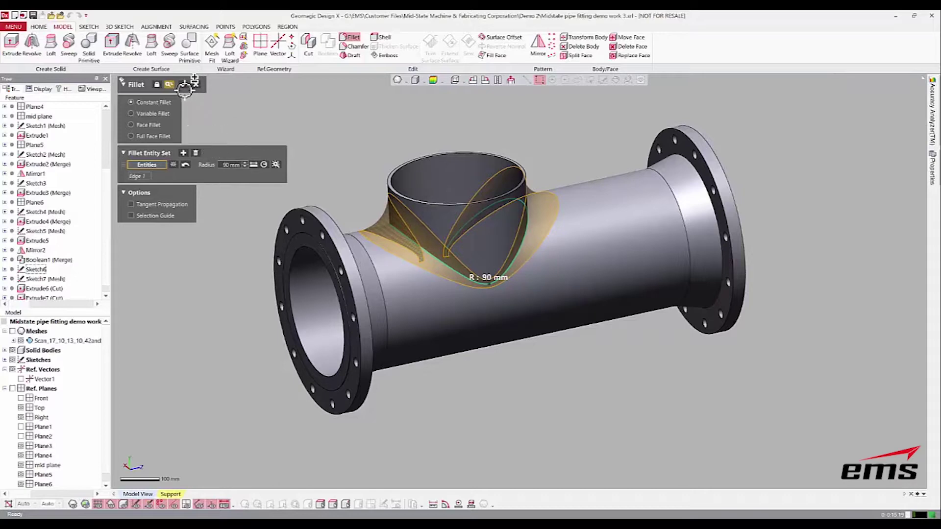
pyautogui.press('Return')
# - Show the scan mesh over the filleted solid and compare the two from both sides
pyautogui.moveTo(502, 376); pyautogui.dragTo(445, 370, button='right')
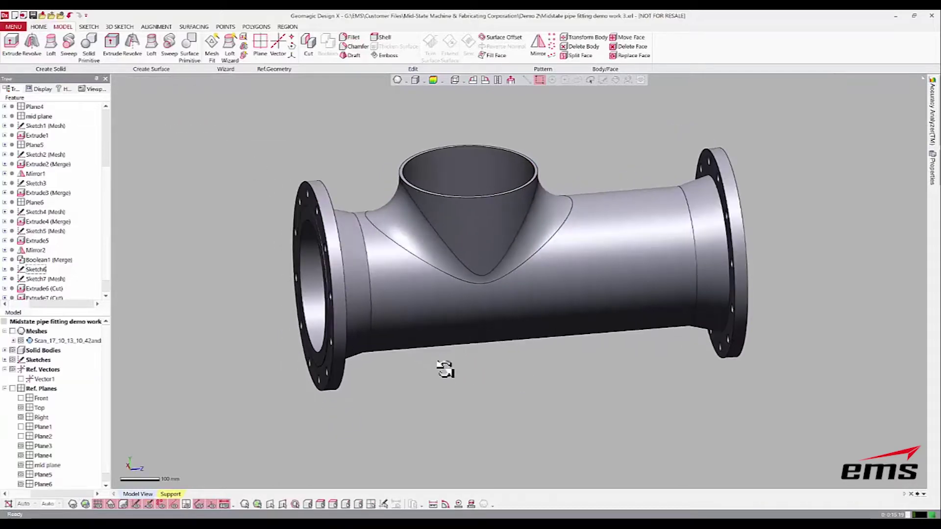
pyautogui.click(72, 504)
pyautogui.moveTo(386, 430); pyautogui.dragTo(484, 330, button='right')
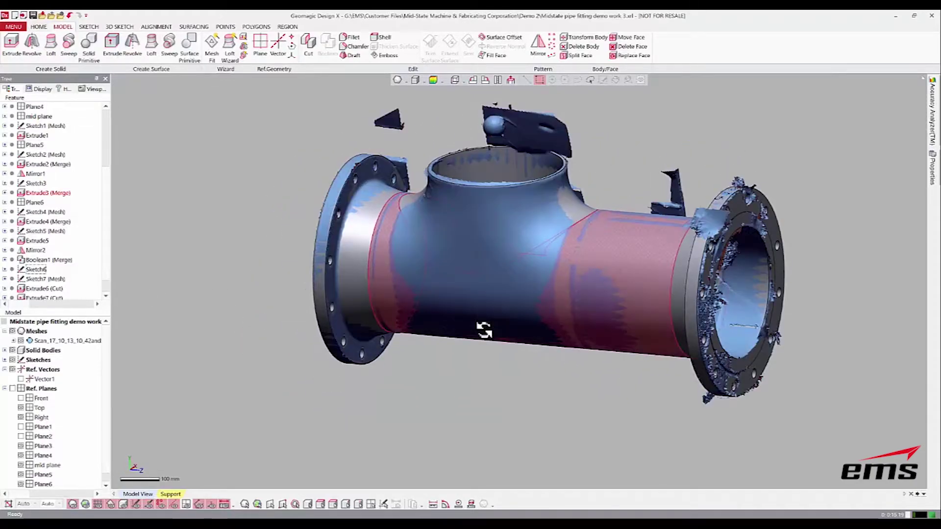
pyautogui.moveTo(517, 302); pyautogui.dragTo(652, 299, button='right')
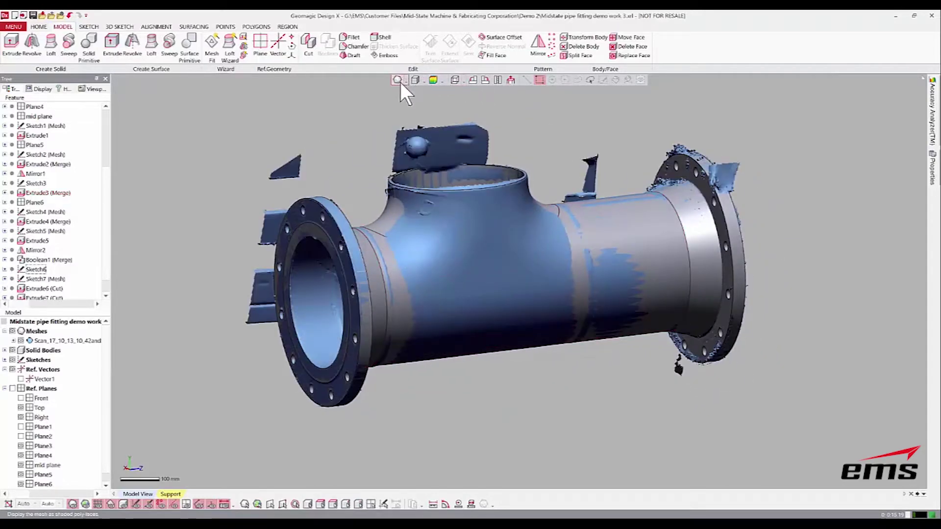
# - Hide the scan mesh so that only the filleted solid body is displayed
pyautogui.click(72, 503)
pyautogui.moveTo(336, 382); pyautogui.dragTo(161, 126, button='right')
# - Choose the filleted solid for export, review the available file types such as STEP and CATIA V5, and cancel the export
pyautogui.click(16, 26)
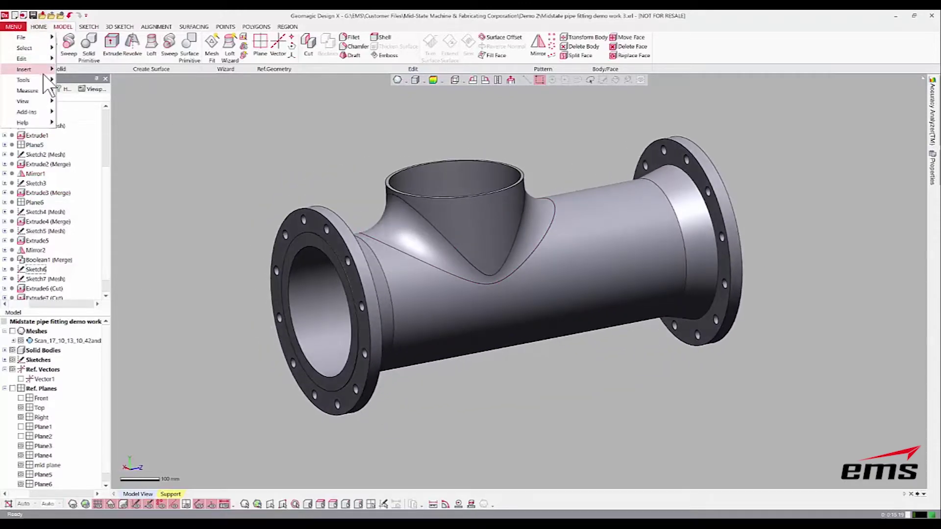
pyautogui.moveTo(42, 38)
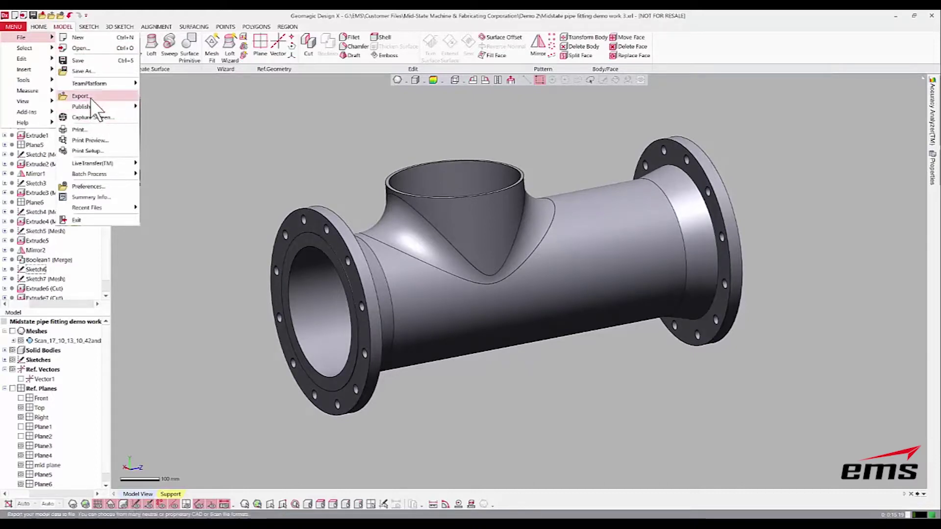
pyautogui.press('Return')
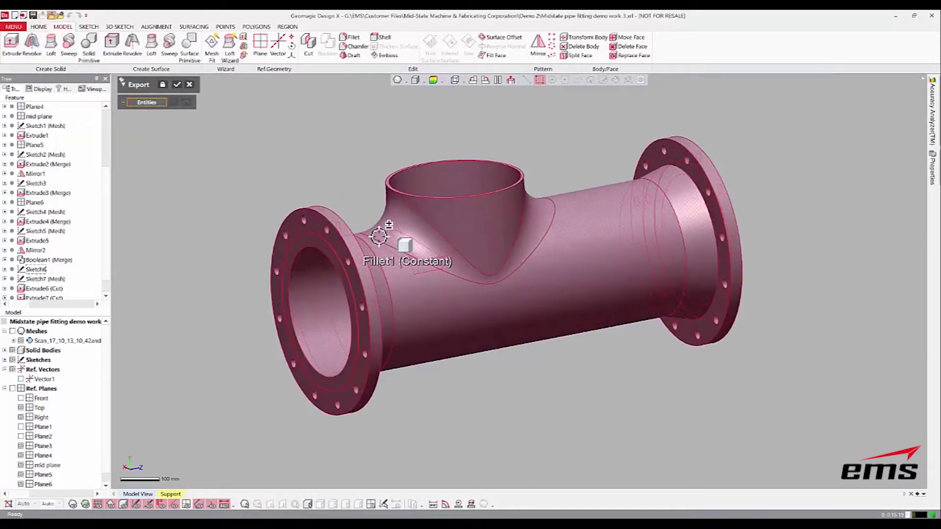
pyautogui.click(294, 212)
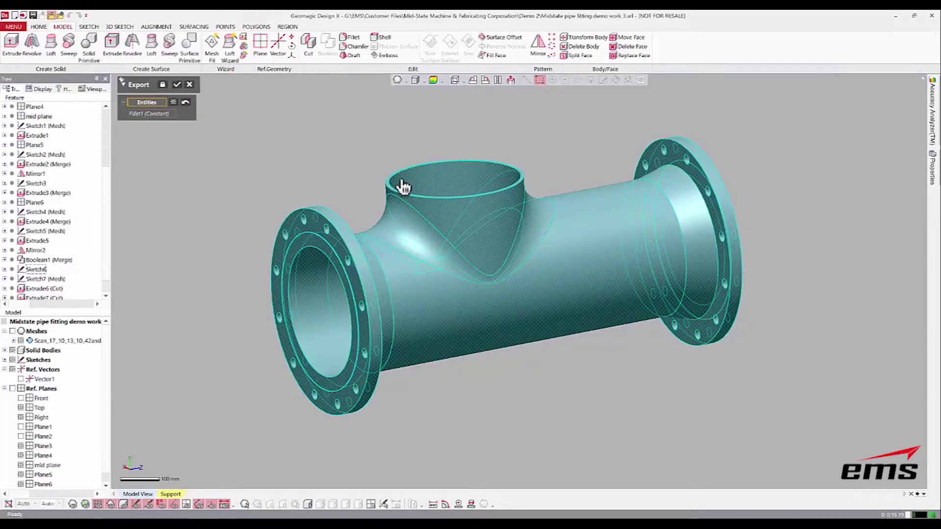
pyautogui.click(177, 86)
pyautogui.click(529, 280)
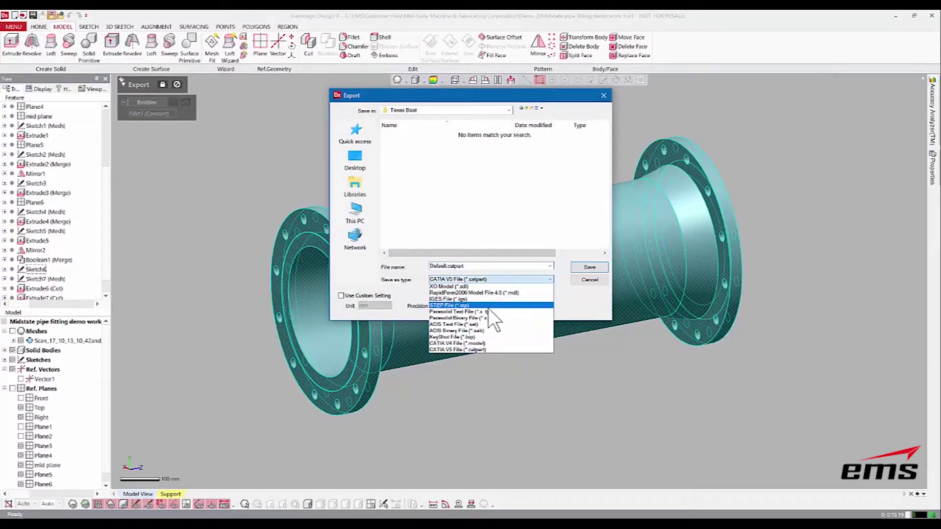
pyautogui.click(578, 289)
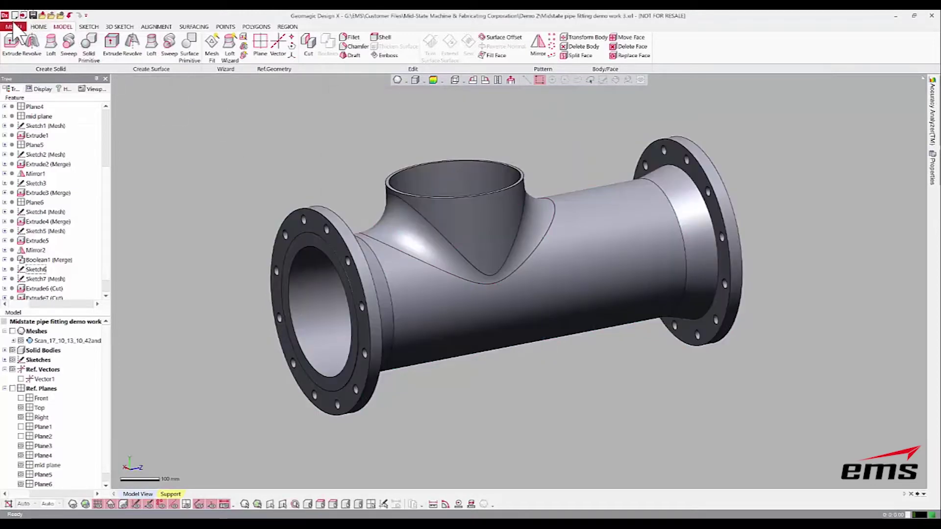
# - Check which CAD programs LiveTransfer offers for sending the model, and leave without transferring it
pyautogui.click(14, 25)
pyautogui.moveTo(27, 90)
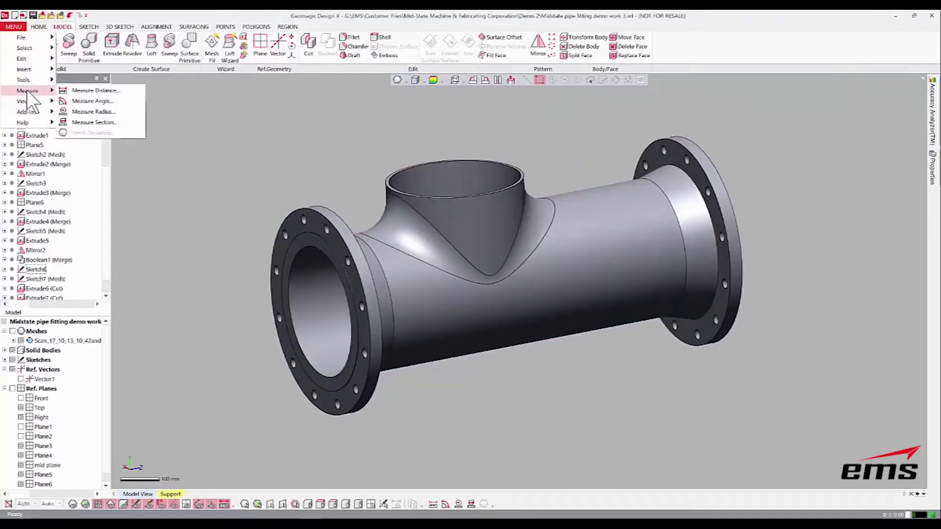
pyautogui.moveTo(35, 37)
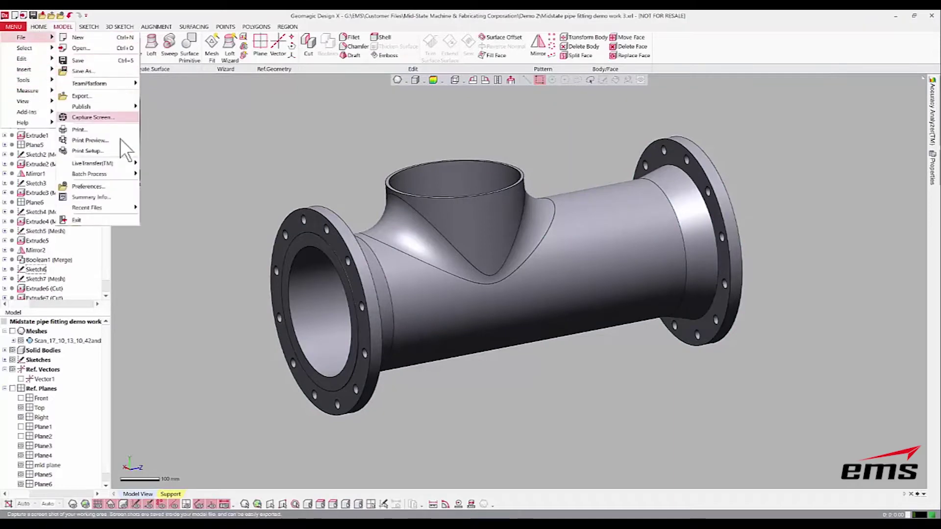
pyautogui.moveTo(107, 163)
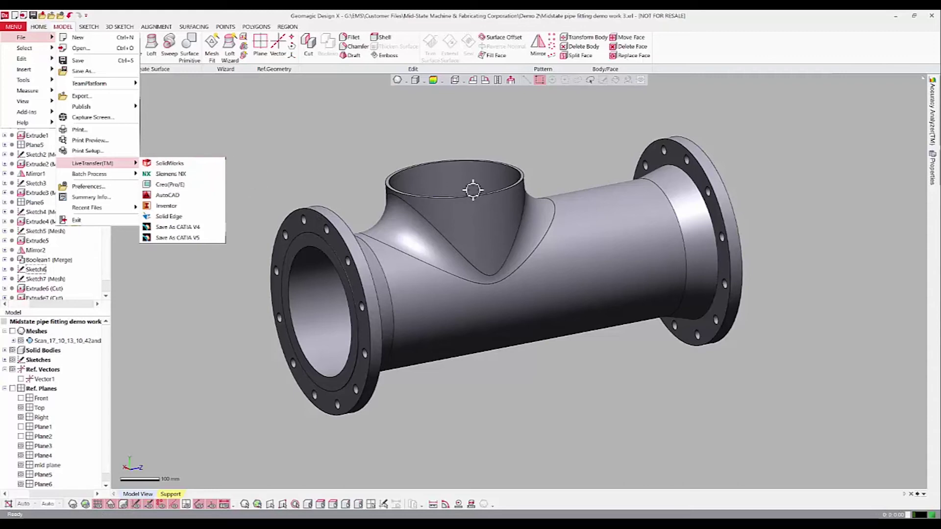
pyautogui.click(331, 162)
pyautogui.moveTo(344, 184); pyautogui.dragTo(359, 172, button='right')
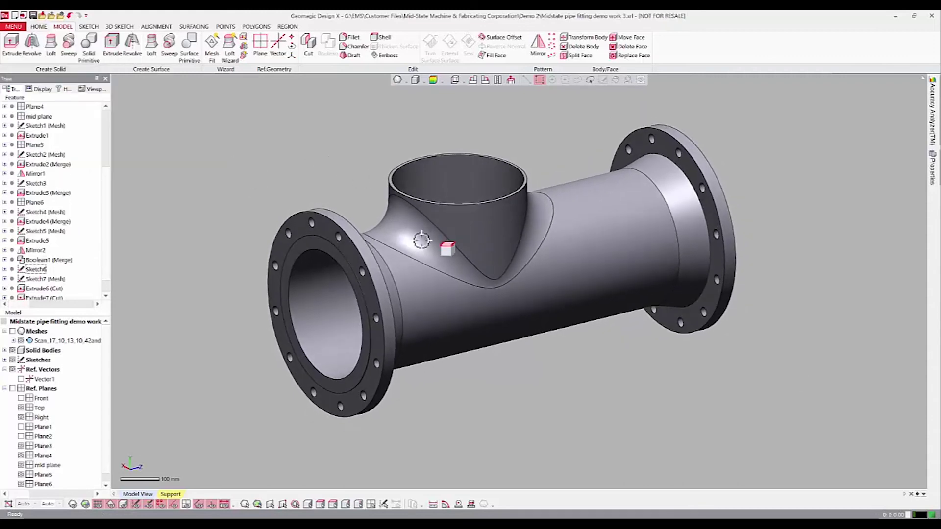
pyautogui.moveTo(420, 240); pyautogui.dragTo(609, 321, button='right')
pyautogui.moveTo(539, 266)
pyautogui.mouseDown(button='right')
pyautogui.moveTo(529, 271)
pyautogui.moveTo(538, 274)
pyautogui.mouseUp(button='right')
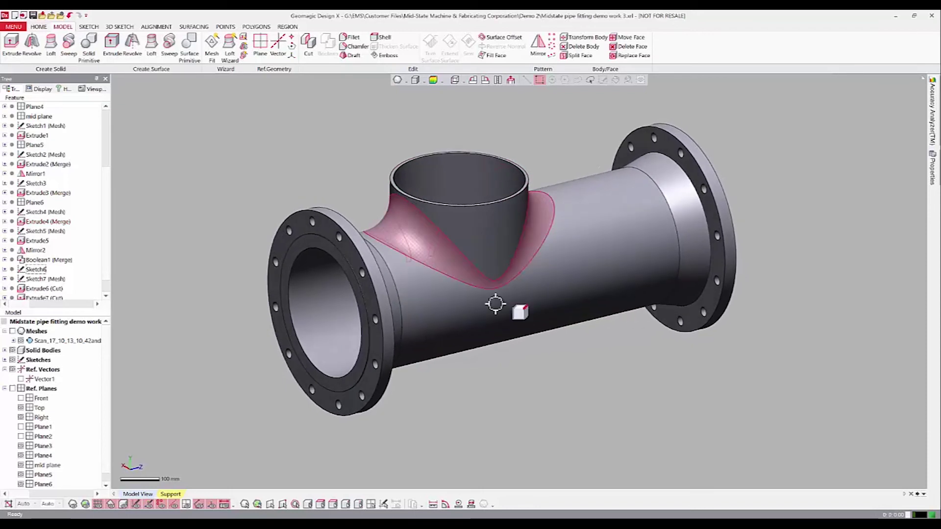